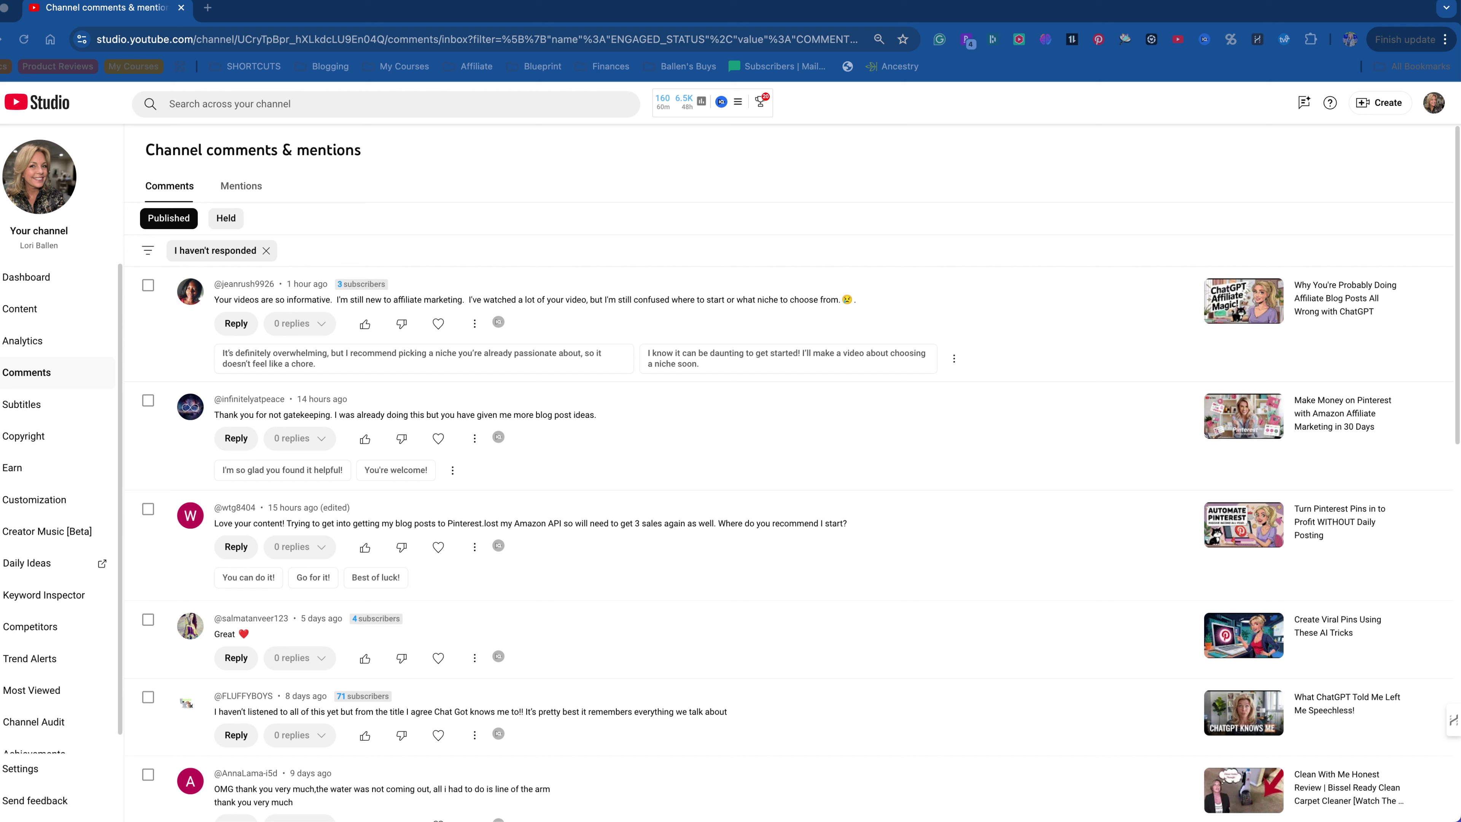
# Open chatgpt.com in a new Chrome tab beside the YouTube Studio comments.
pyautogui.click(748, 712)
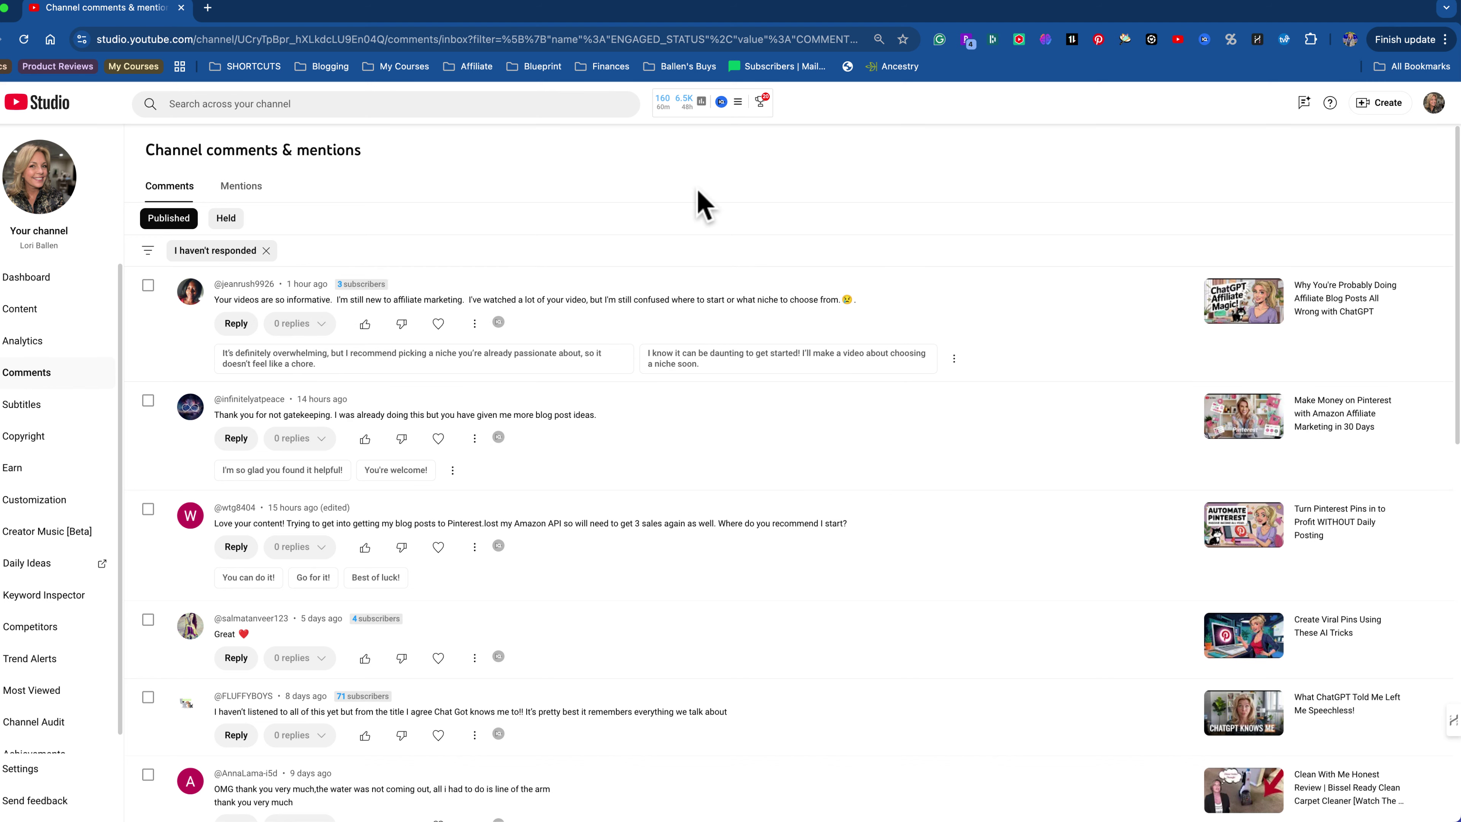
pyautogui.click(207, 8)
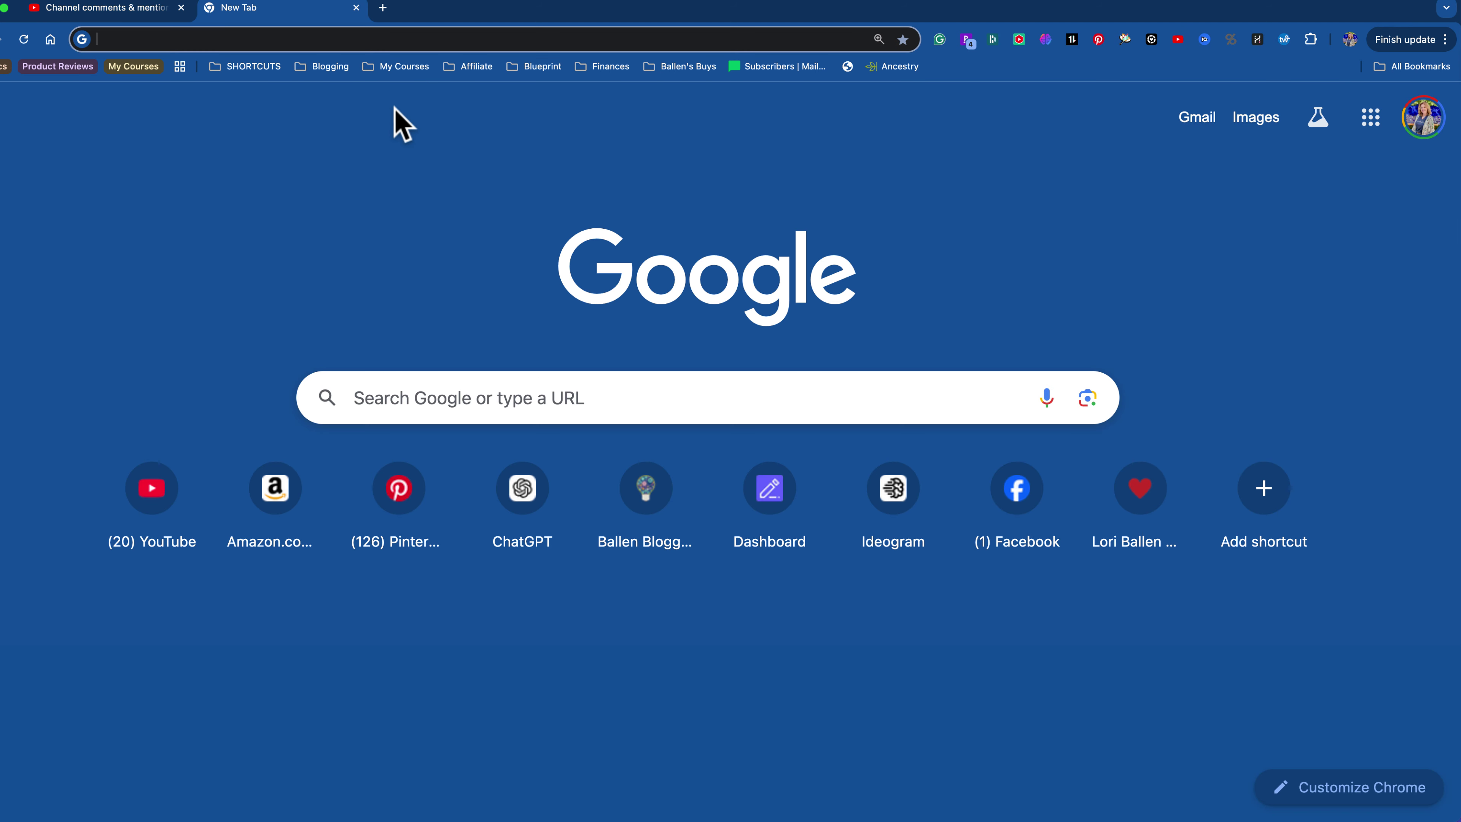
pyautogui.write('cha')
pyautogui.press('Return')
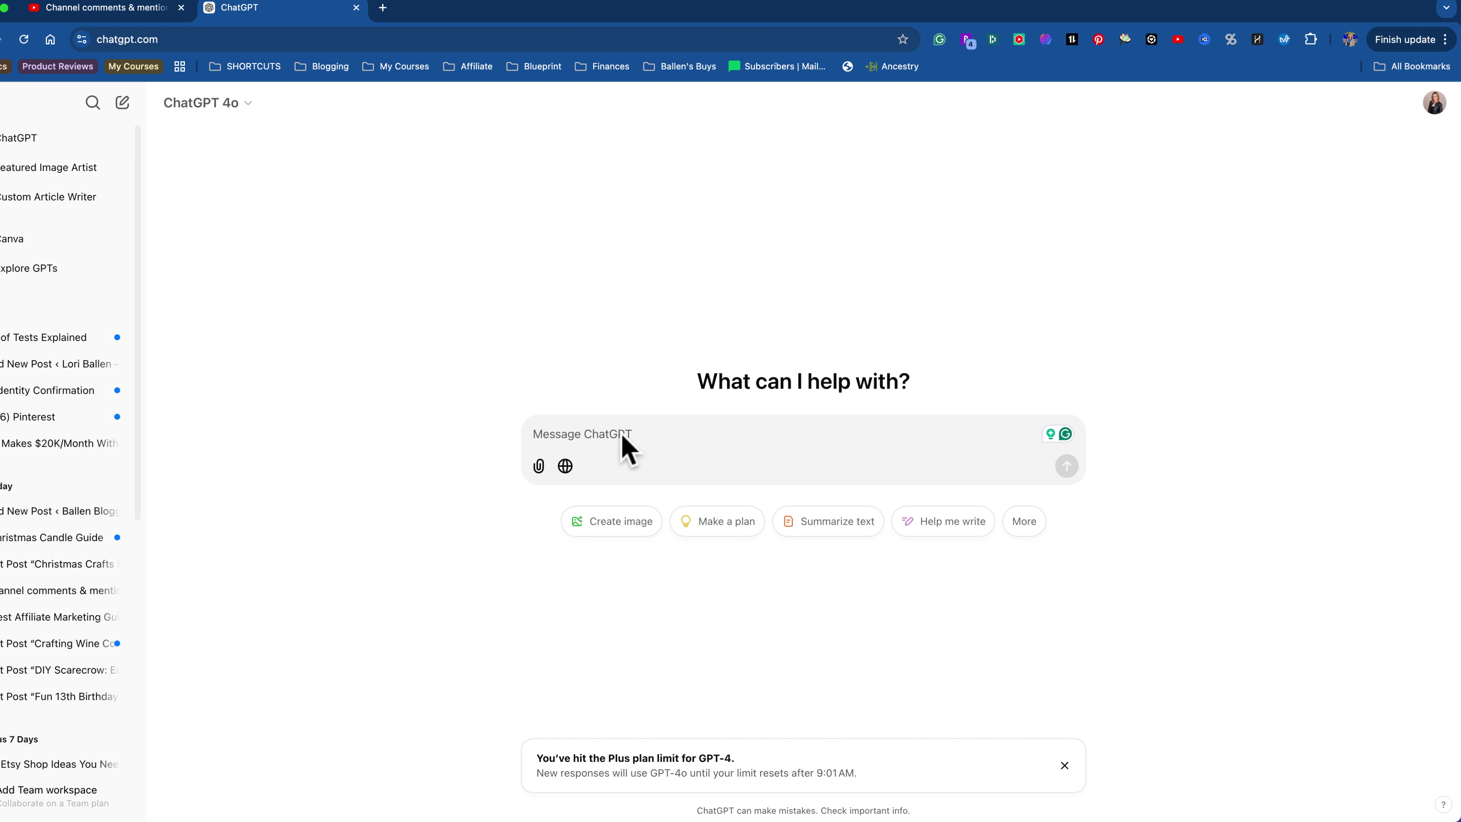
# Send a prompt asking ChatGPT to question you to find affiliate platforms, niches and products.
pyautogui.write('i want')
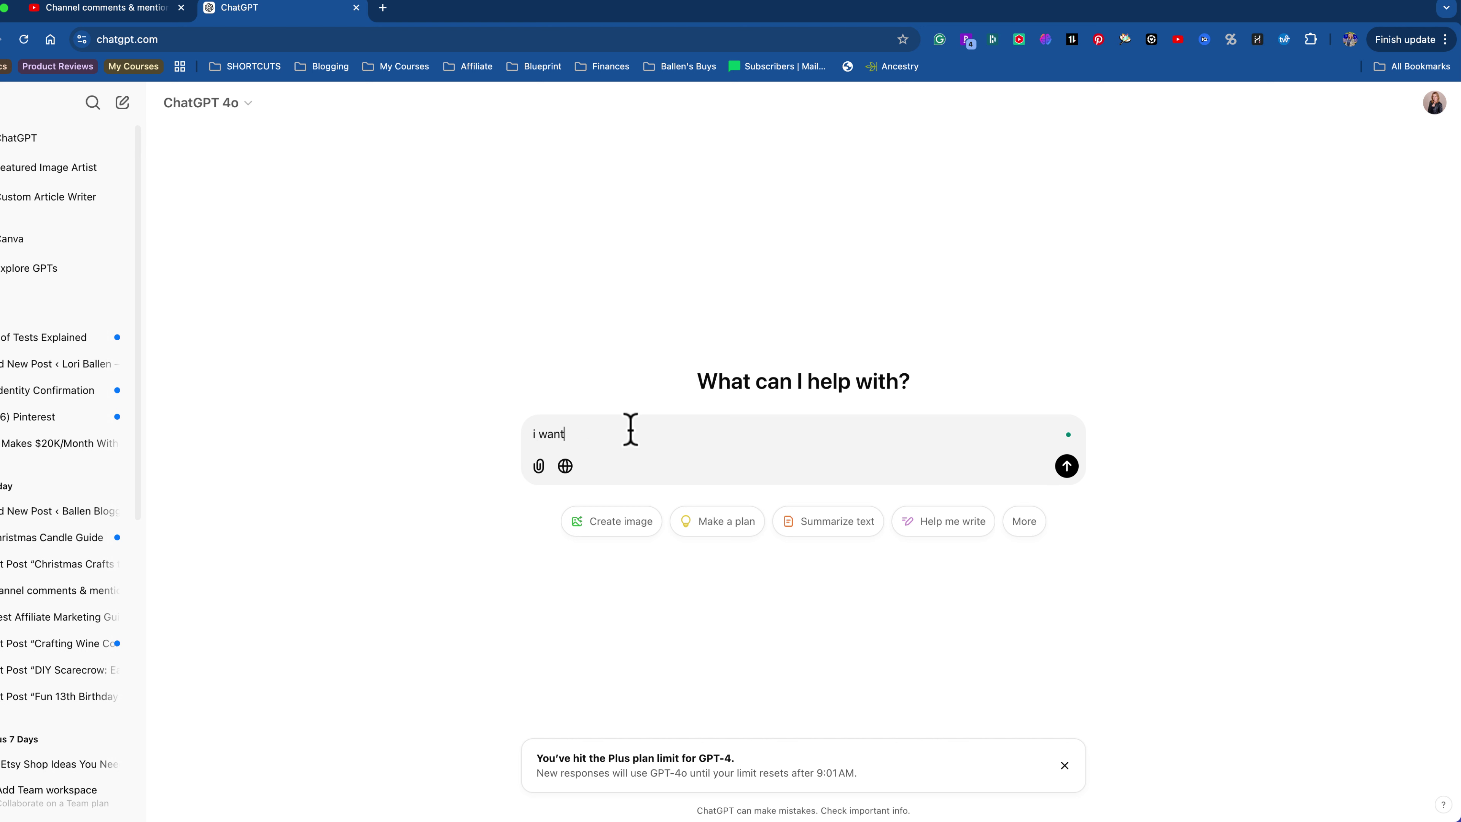
pyautogui.write(' to be an affiliate marketer. I have no idea what n')
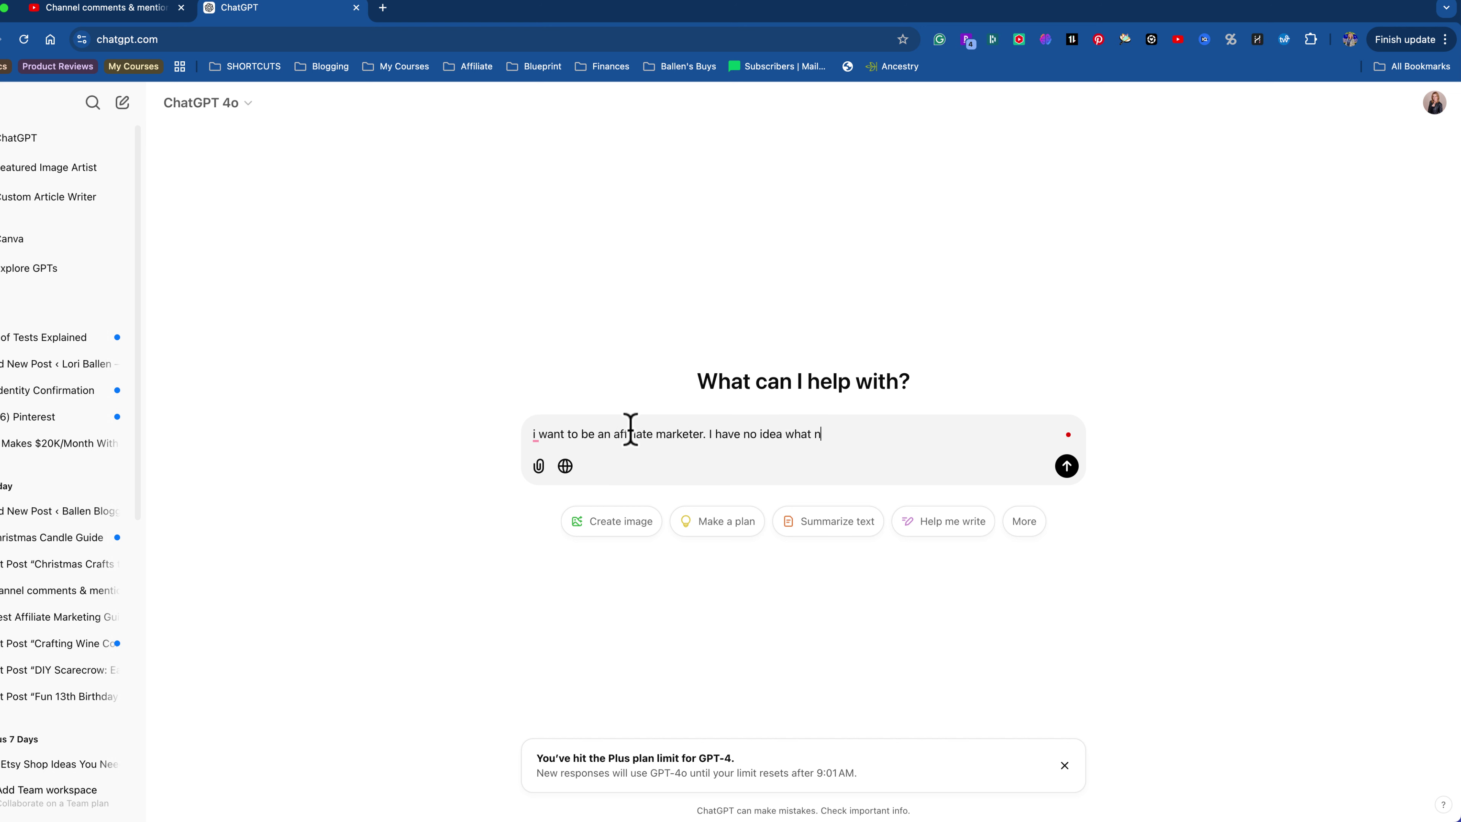
pyautogui.write('iche to choose. Ask me questions to')
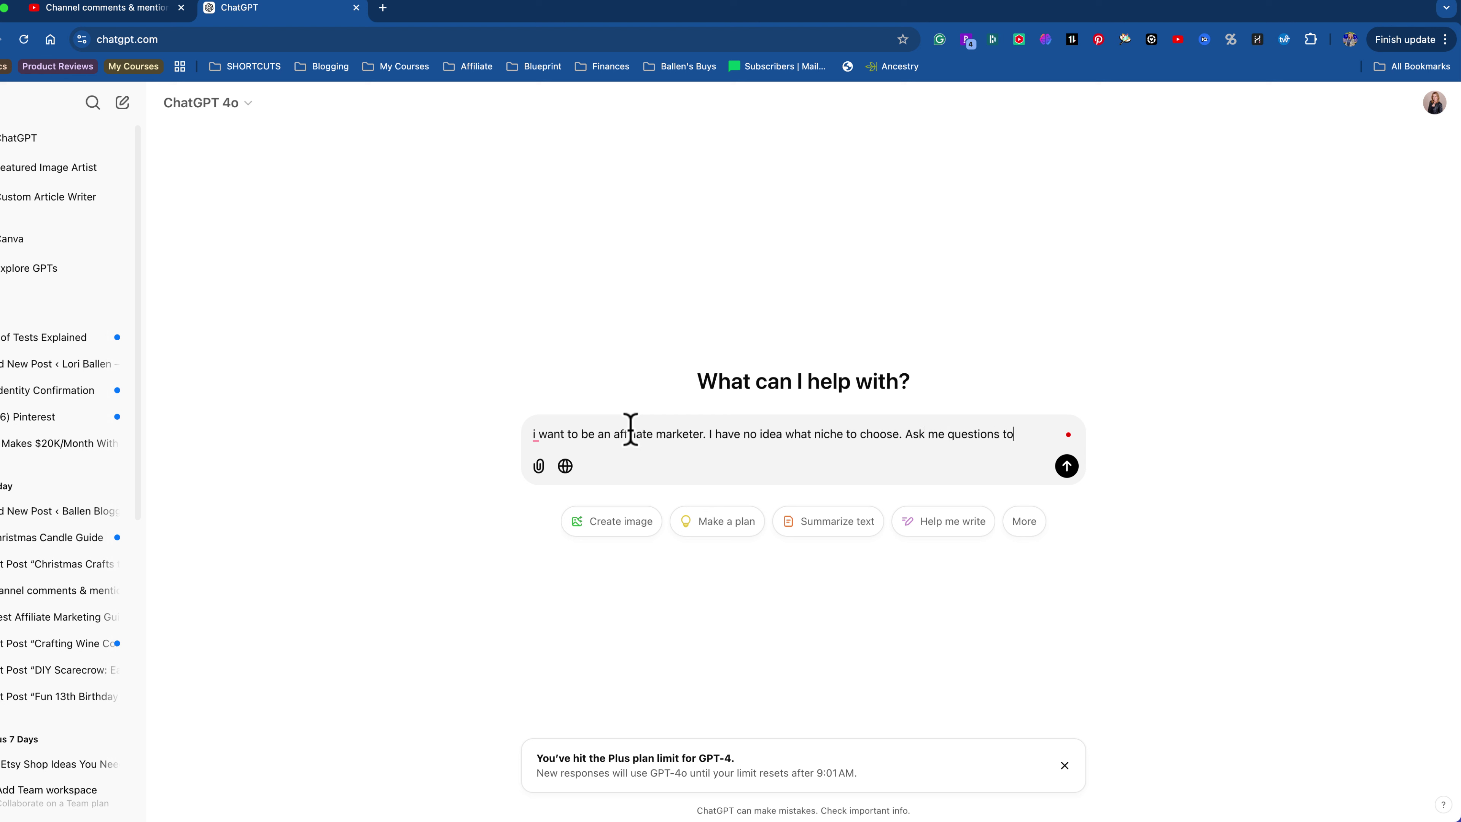
pyautogui.write(' help me iden')
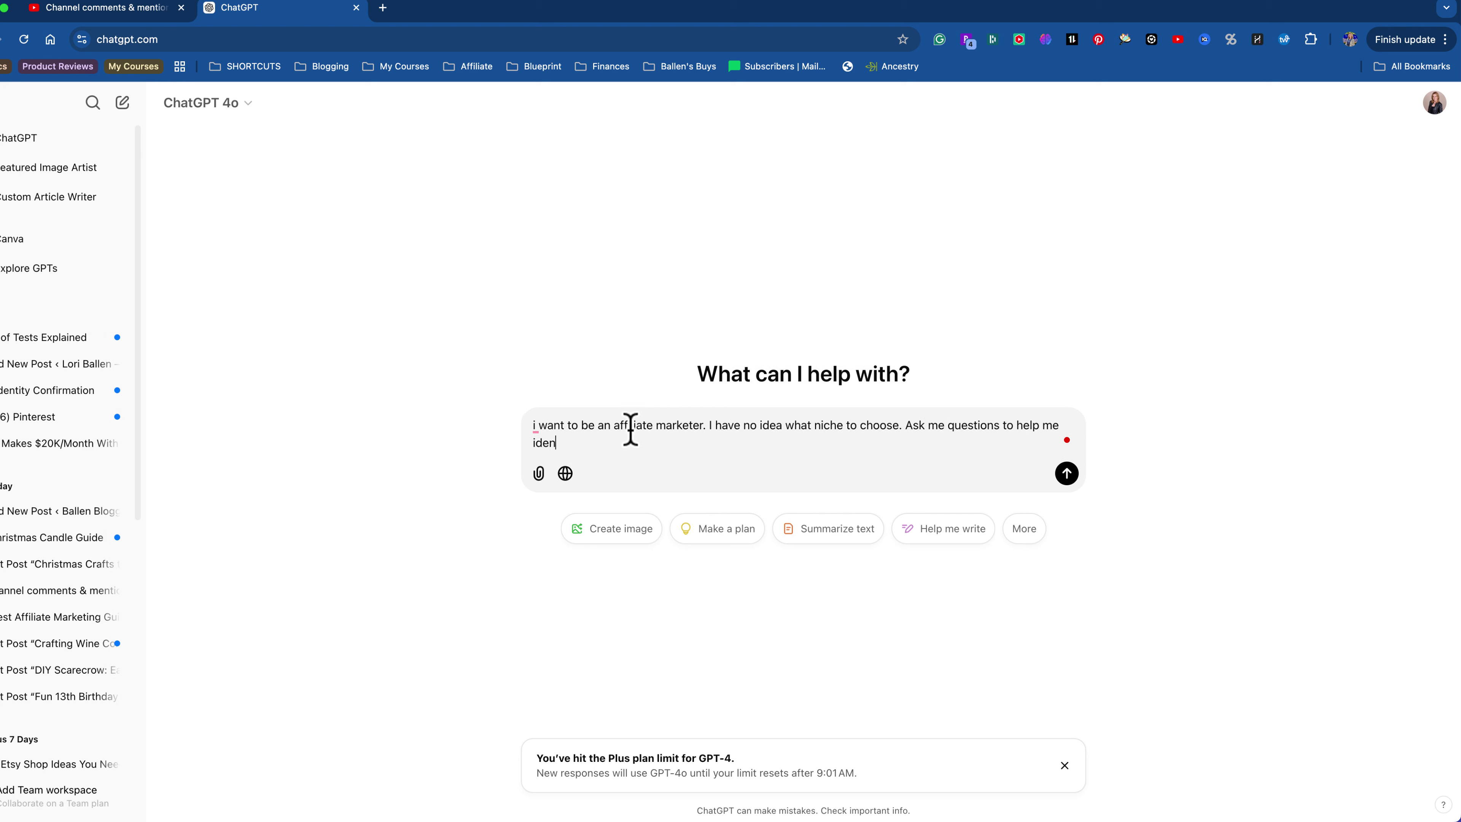
pyautogui.write('tify the platforms, niches, and products for me.')
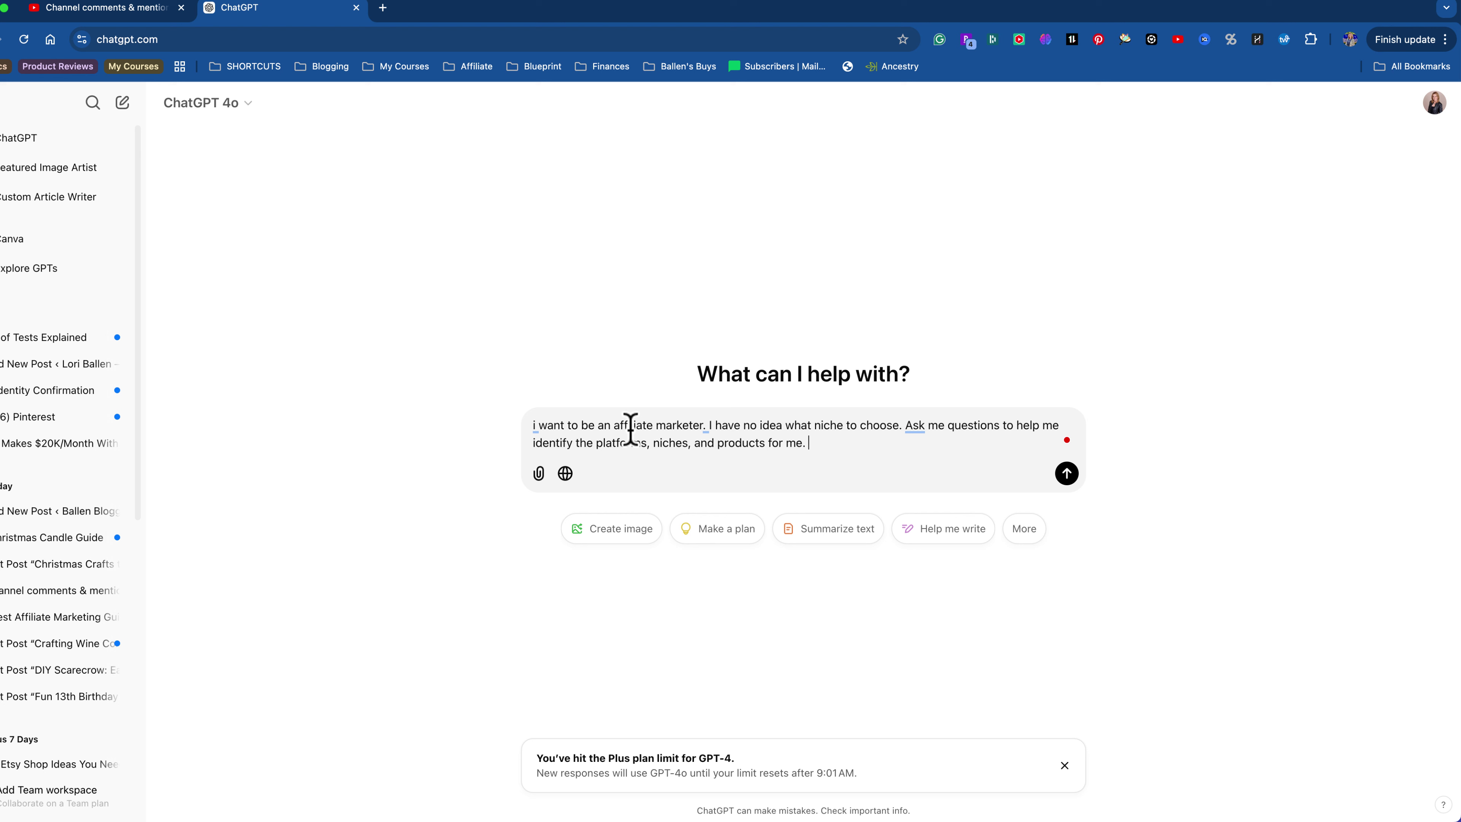
pyautogui.press('Return')
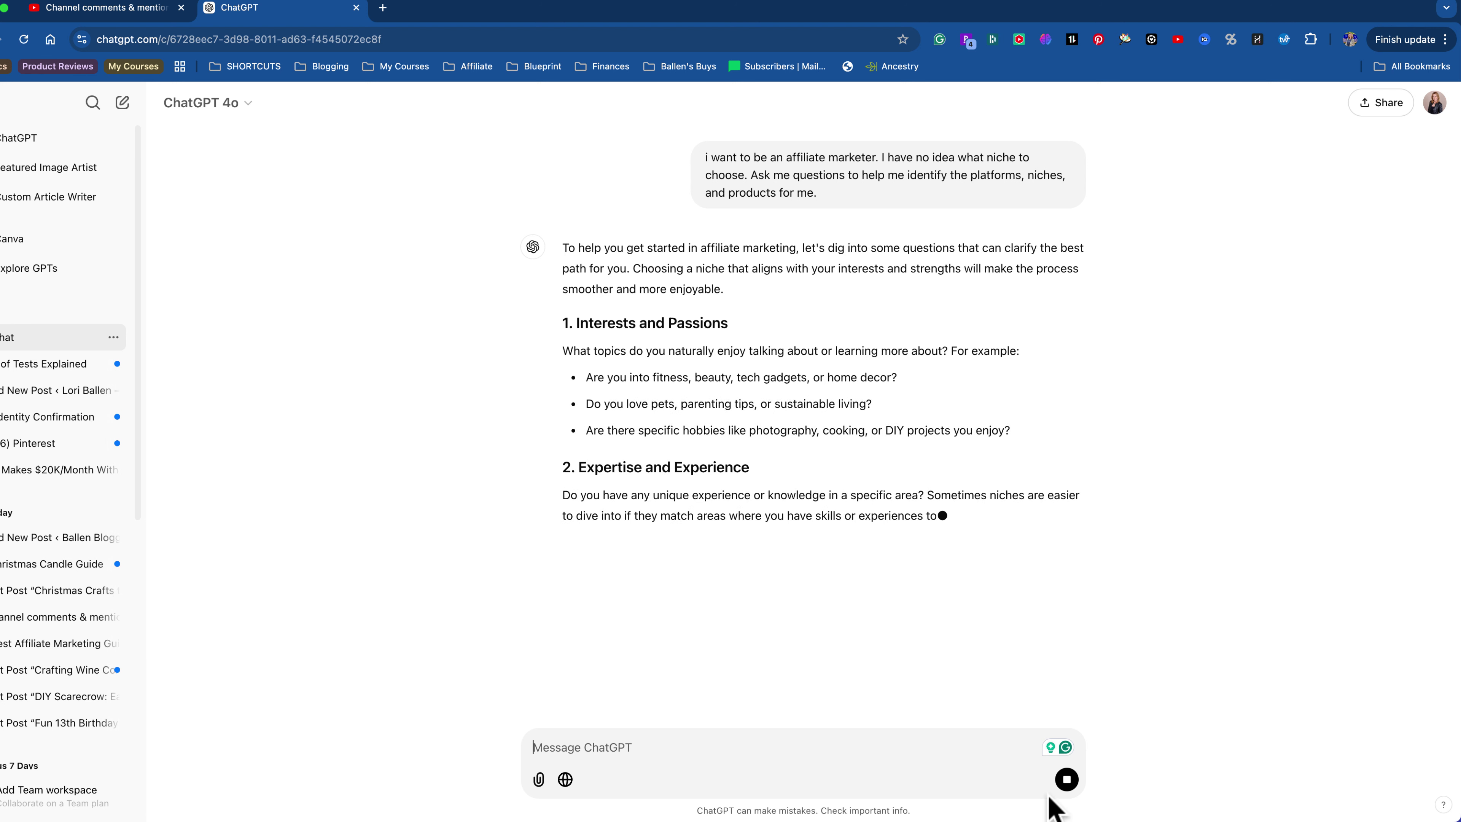
# Stop the reply and ask ChatGPT: 'ask me these questions one by one'.
pyautogui.click(1067, 780)
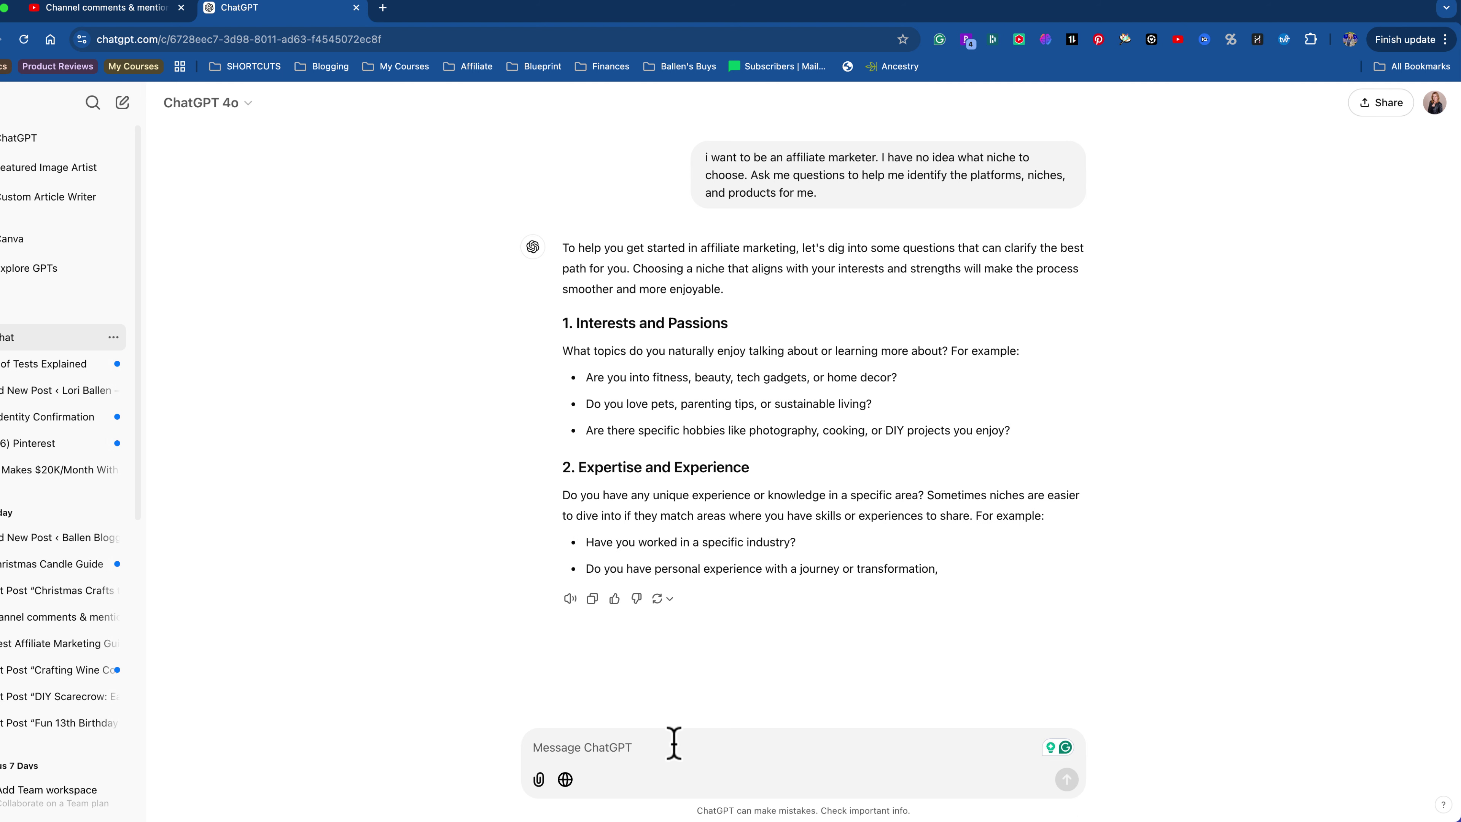
pyautogui.write('ask me thes')
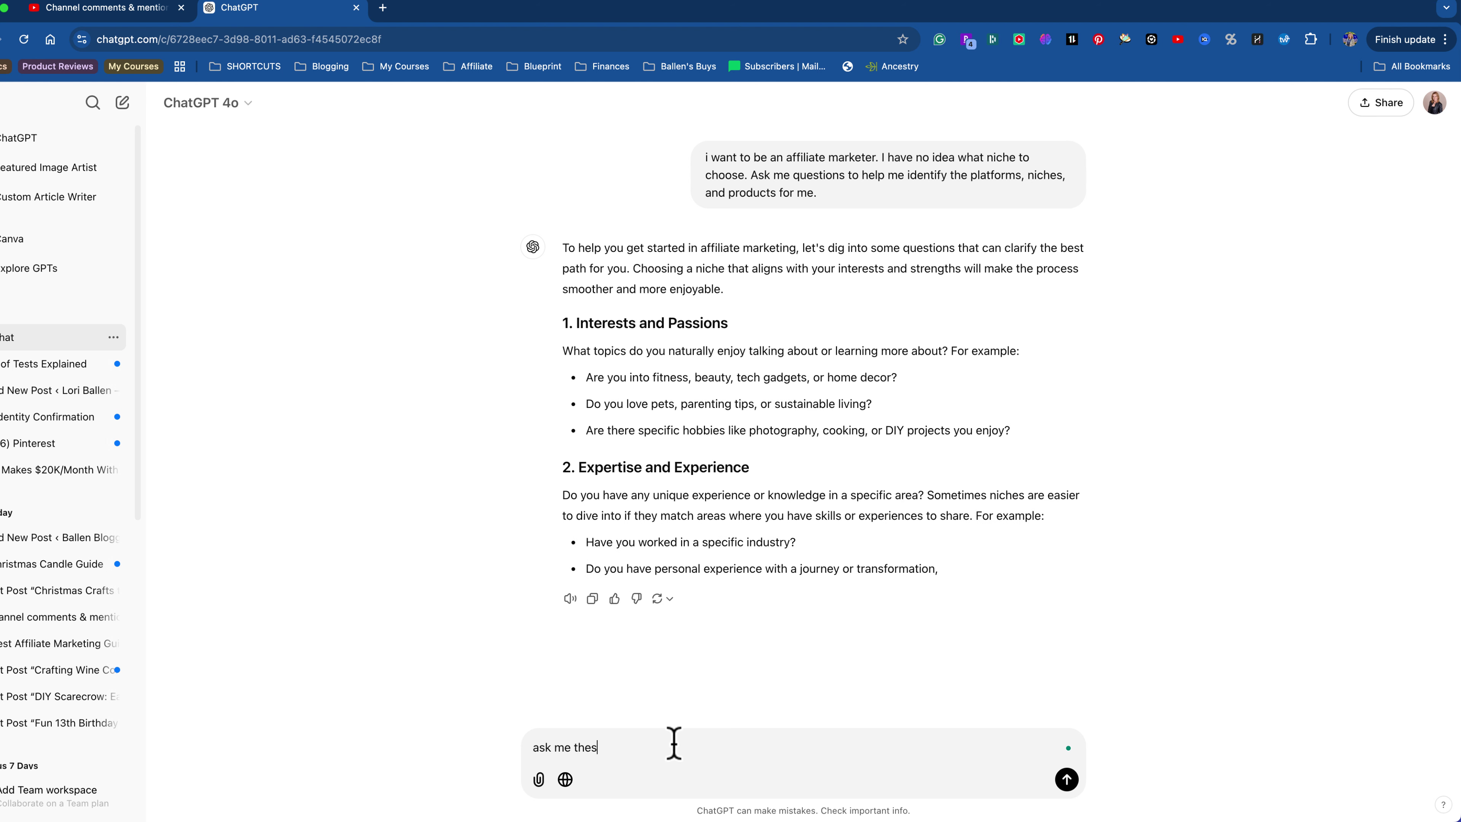
pyautogui.write('e questions one by one')
pyautogui.press('Return')
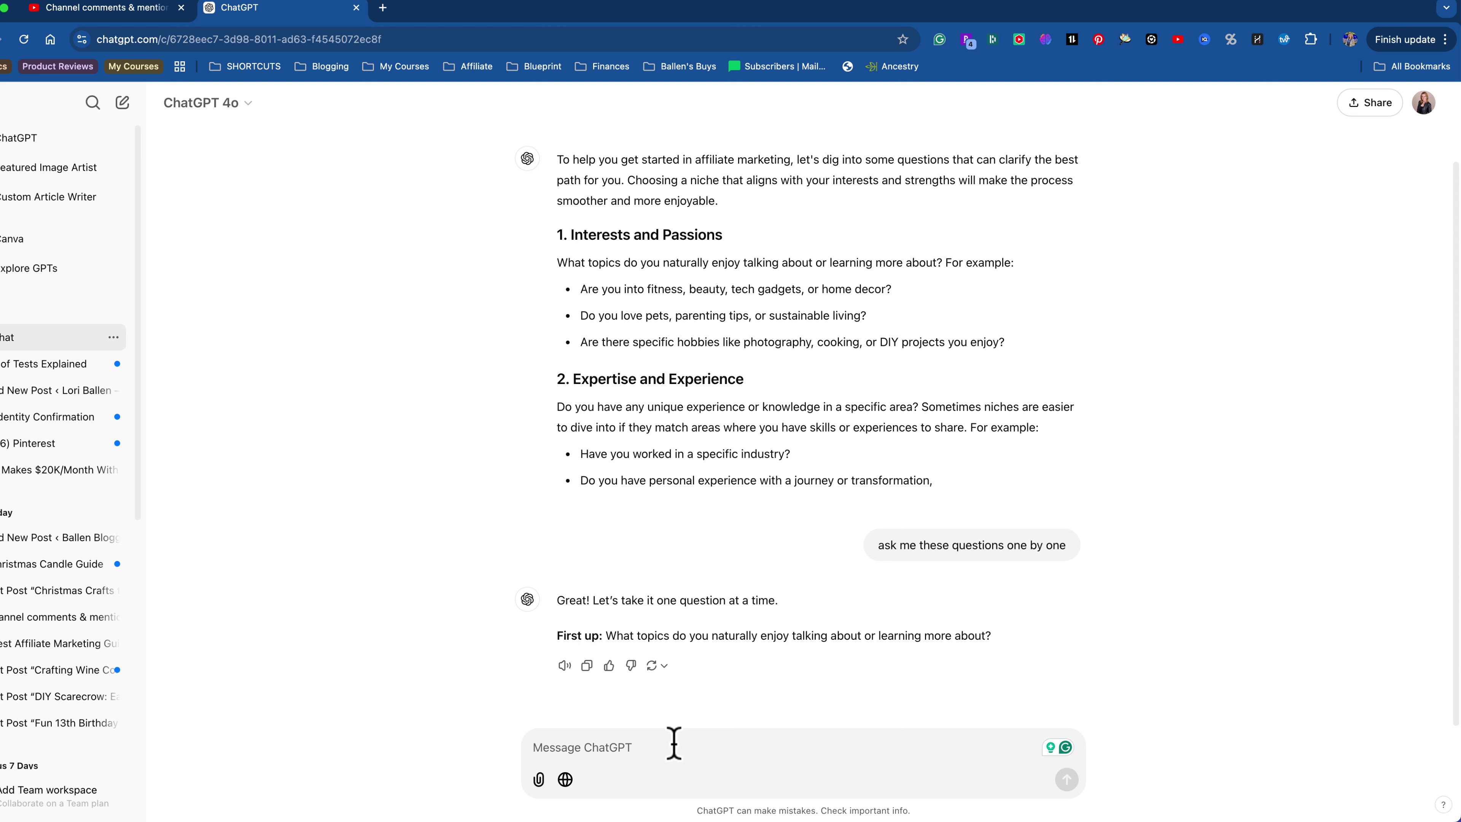
# Reply with interests: cats, dating, sugar-free snacks, women over 50, digital marketing, making money, motivation.
pyautogui.write('cats')
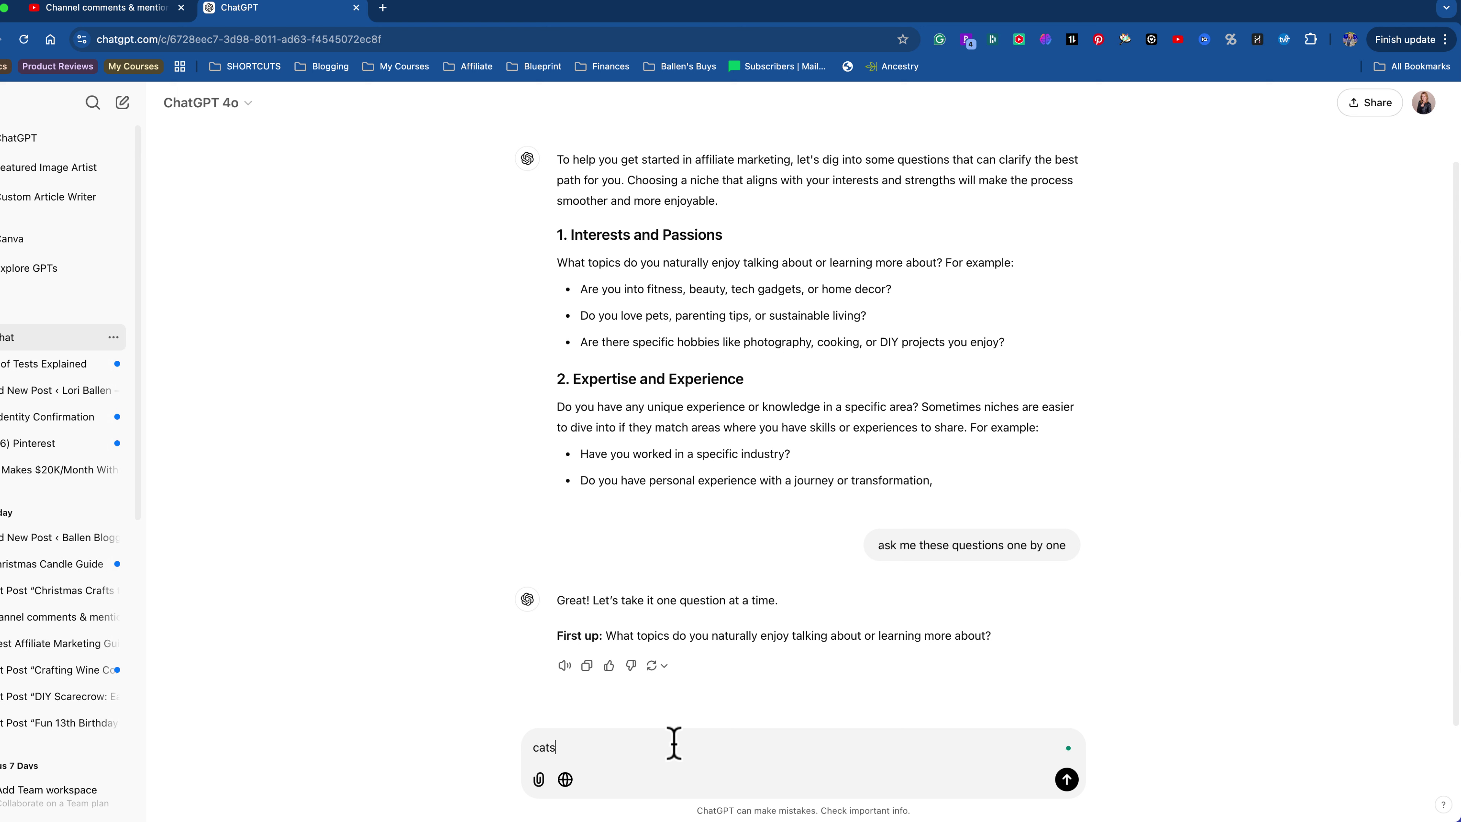
pyautogui.write(', relationships, dating, cooking sug')
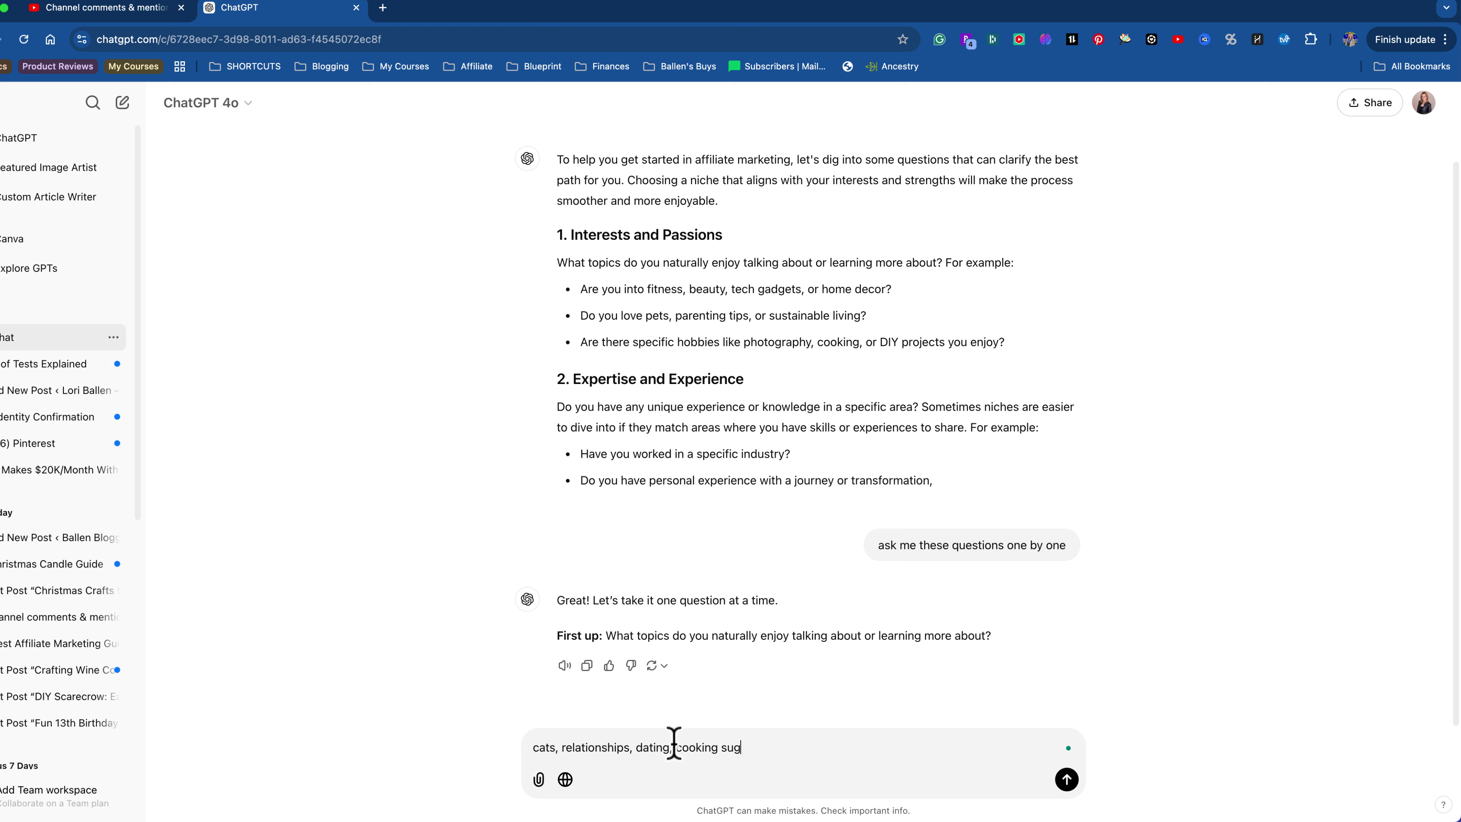
pyautogui.write('ar free snacks, being a woman over 50, em')
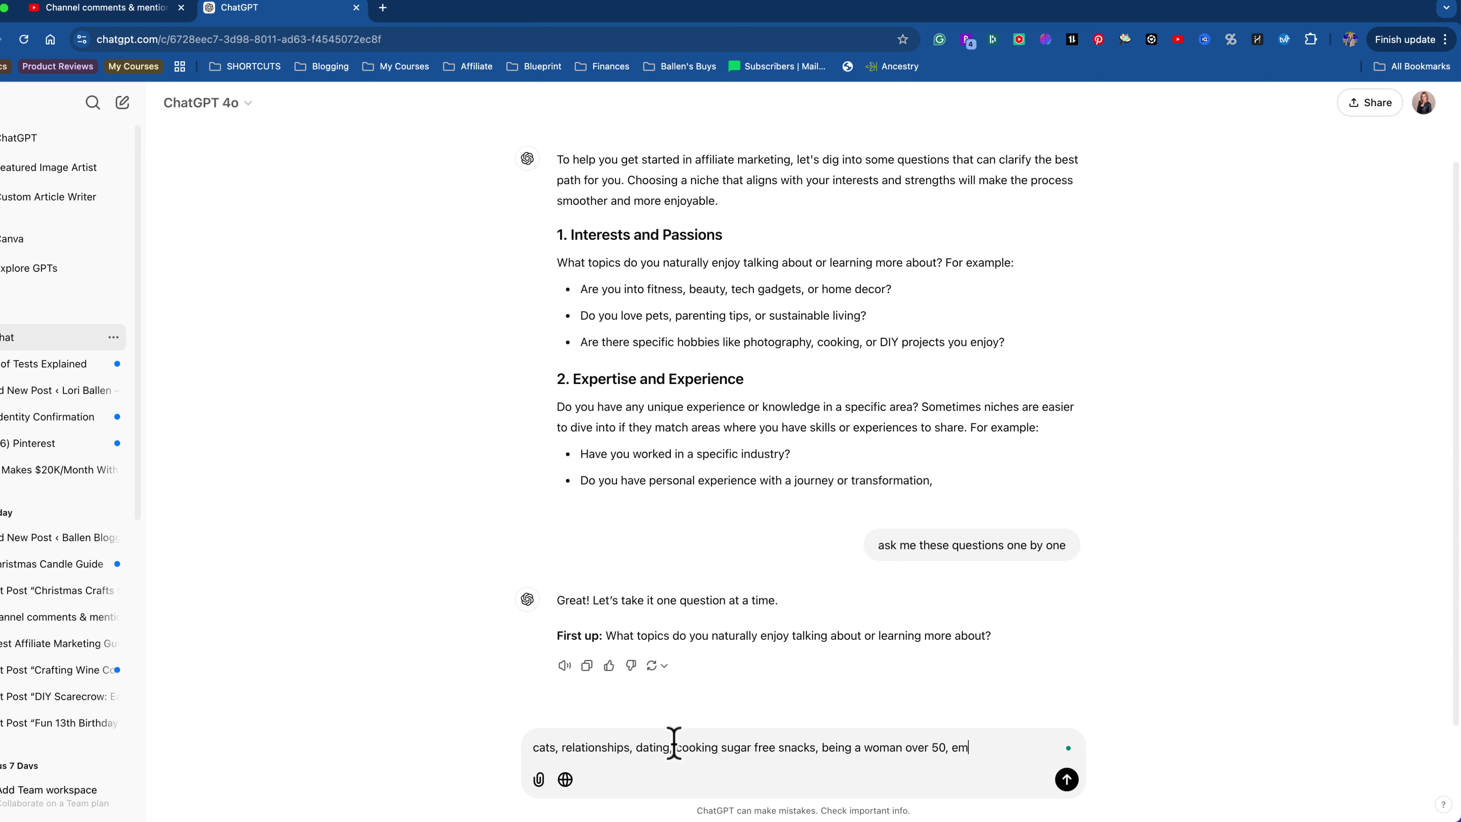
pyautogui.write('pty nesting, divorce, ')
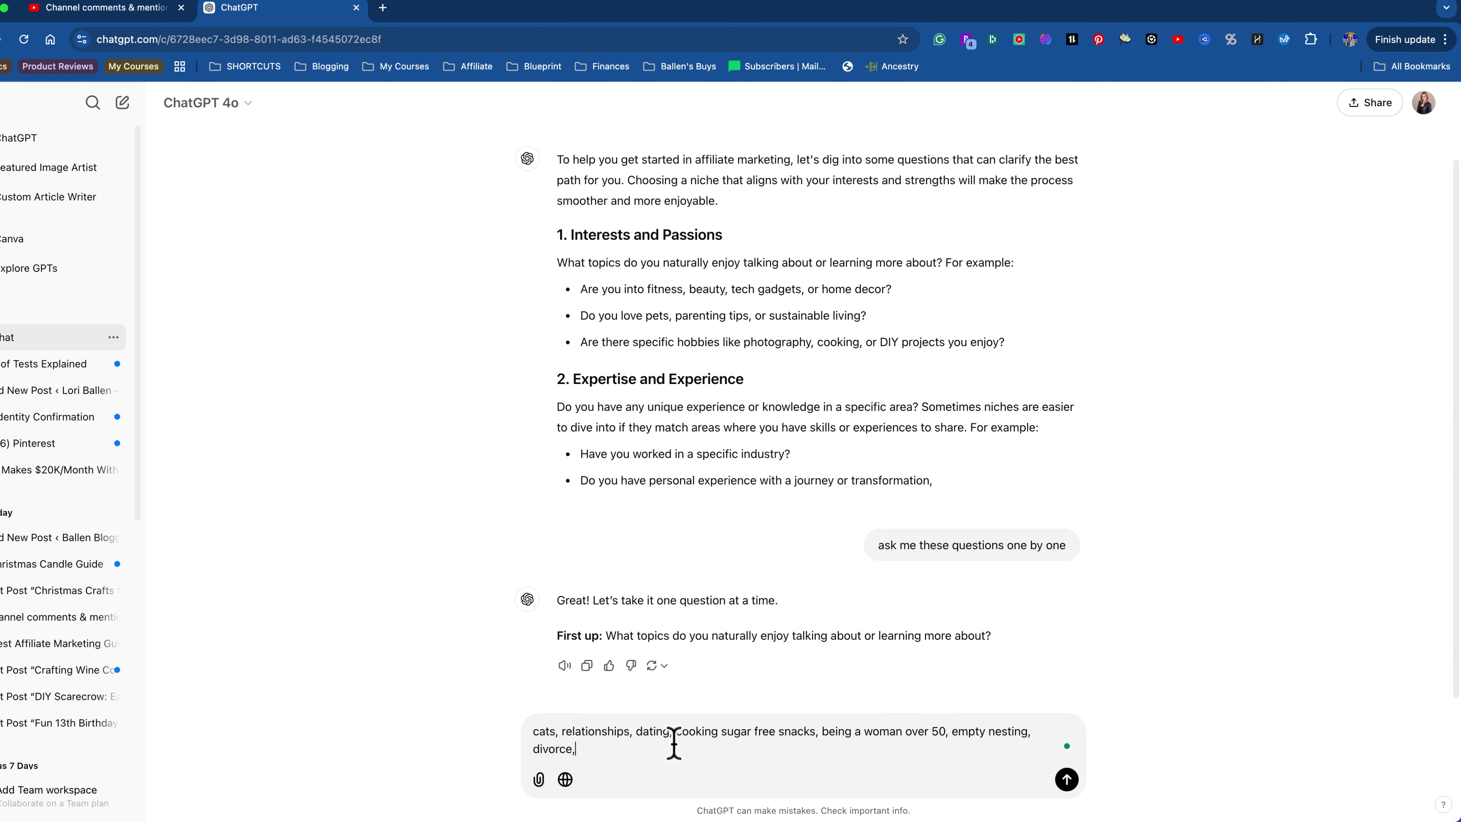
pyautogui.write('house ')
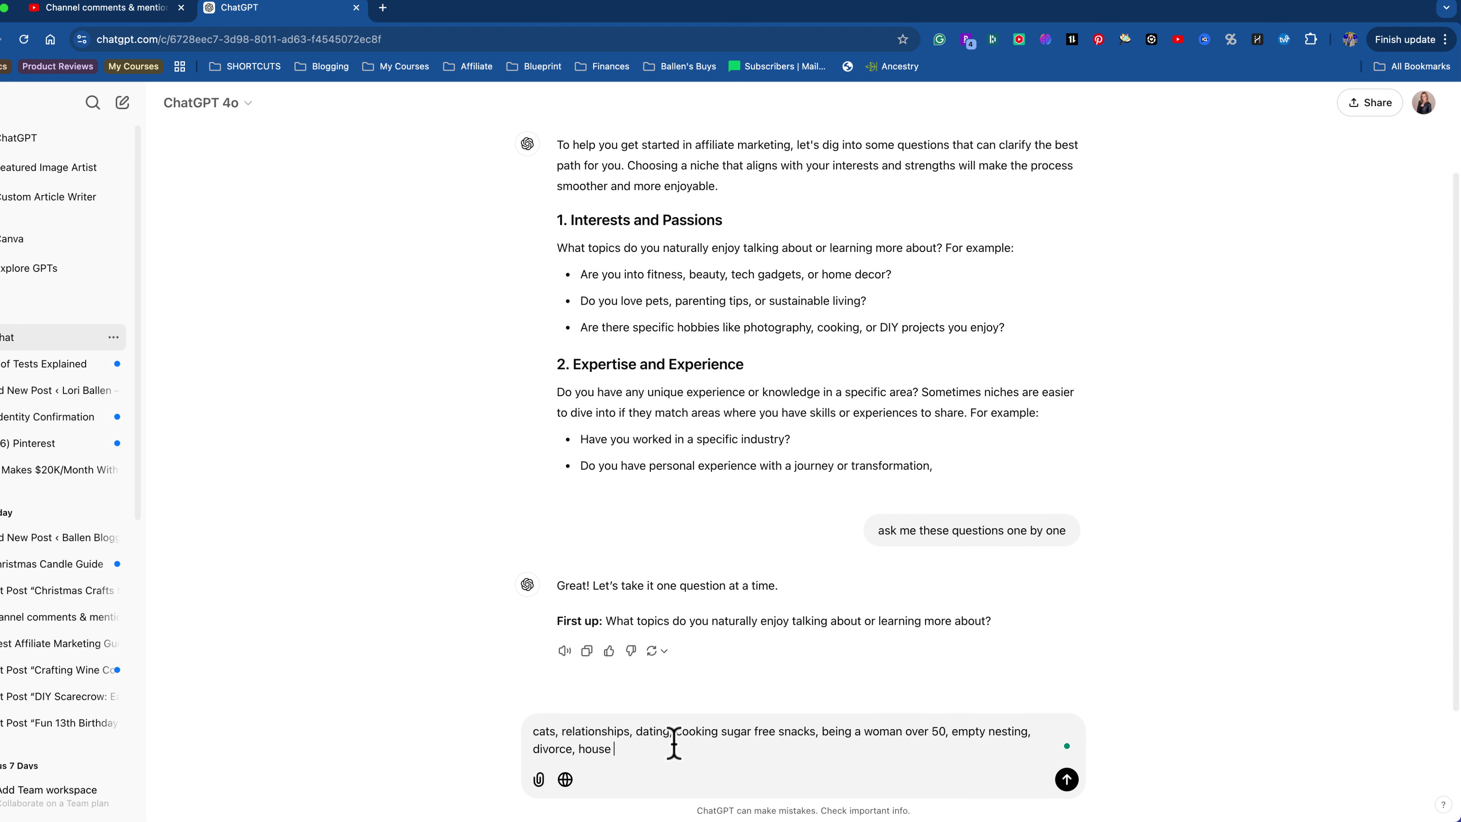
pyautogui.write('and home, noe decor, fitness over 50, fashion')
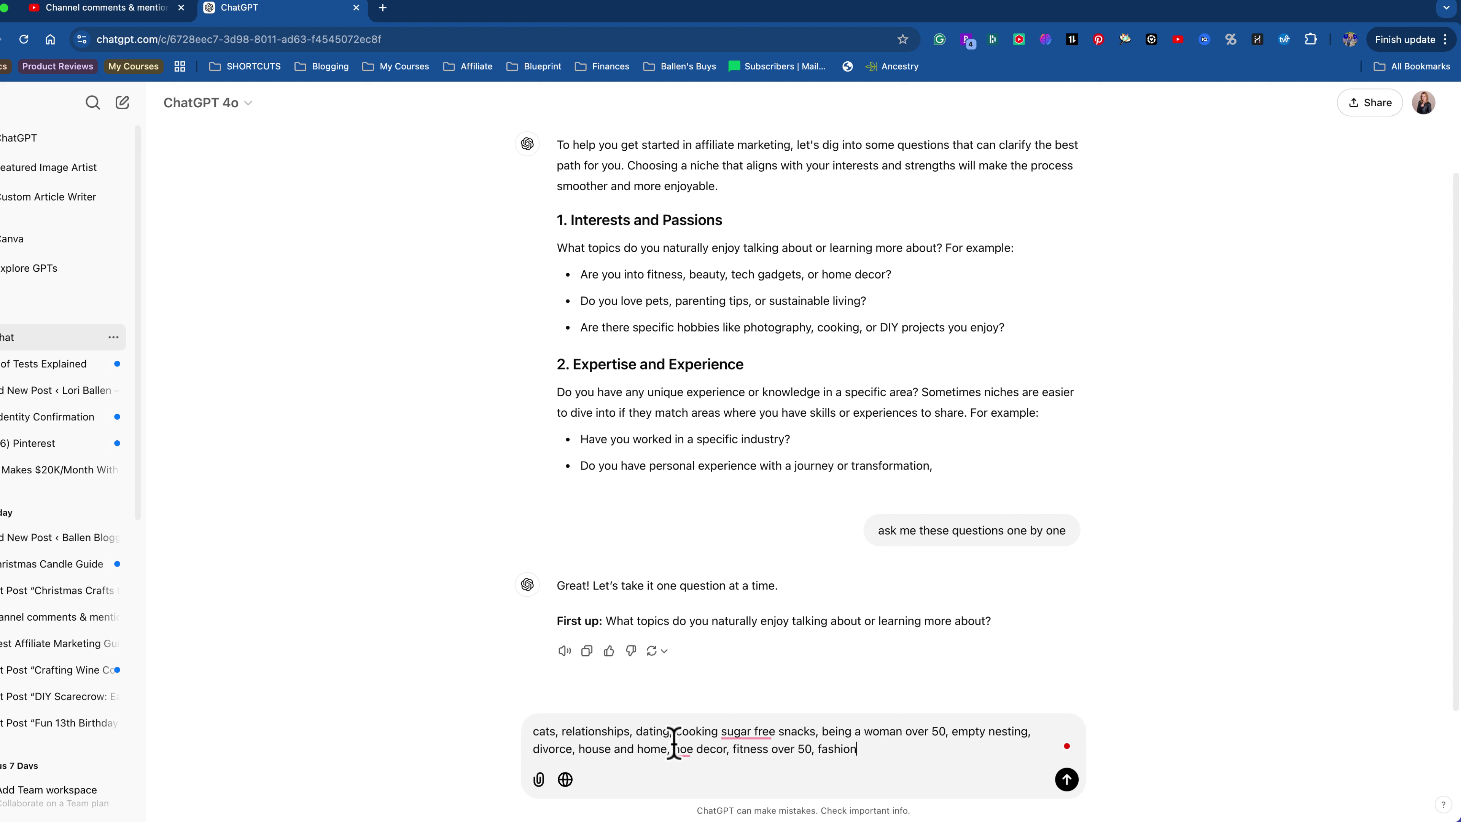
pyautogui.write(', digital marketi')
pyautogui.write('ng, making money, fre')
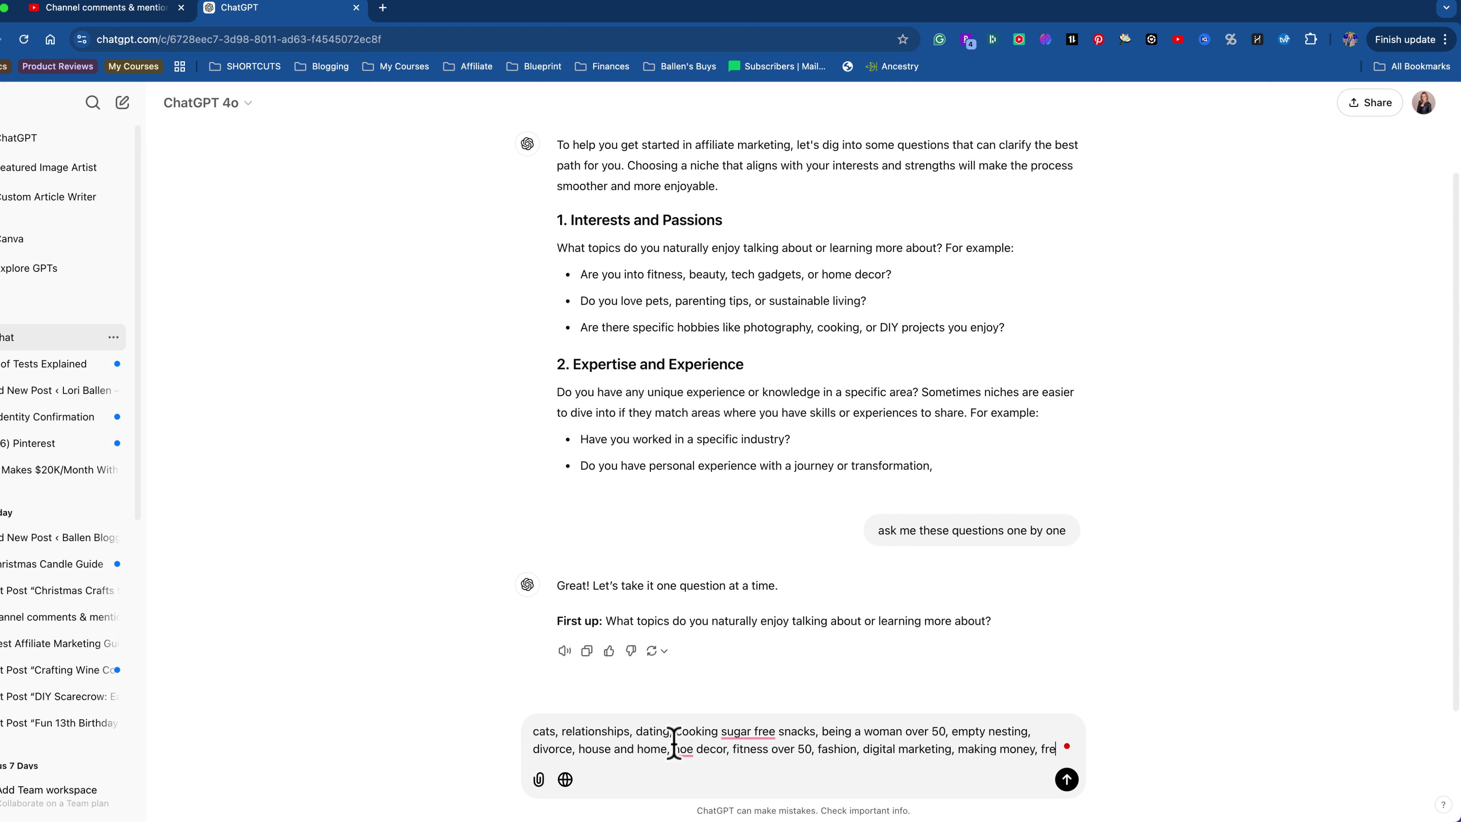
pyautogui.write('edom, motiv')
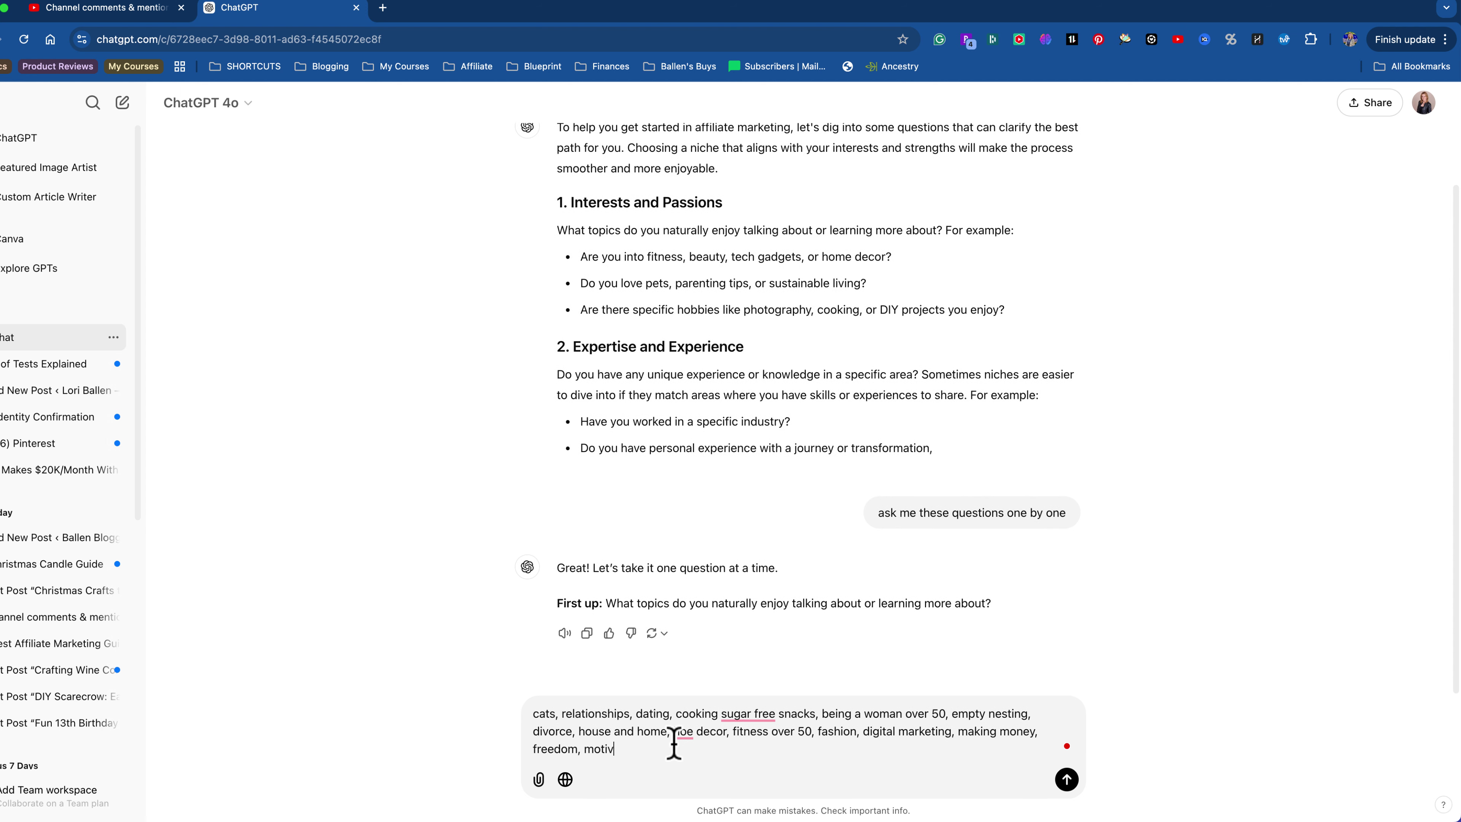
pyautogui.write('ation, inspiration')
pyautogui.press('Return')
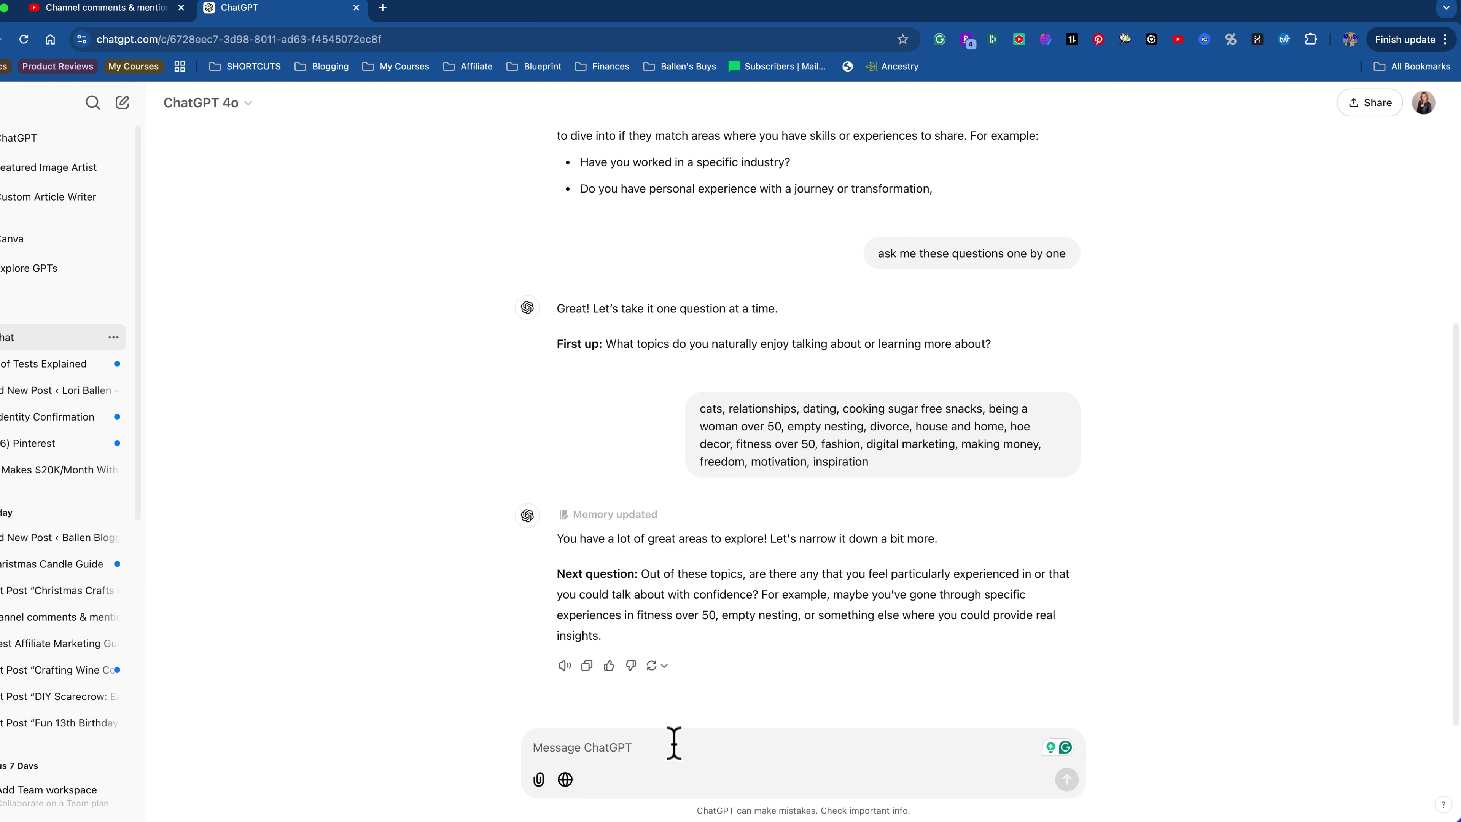
# Type 'digital marketing' as the experience answer, fixing the typo, without sending.
pyautogui.moveTo(613, 515)
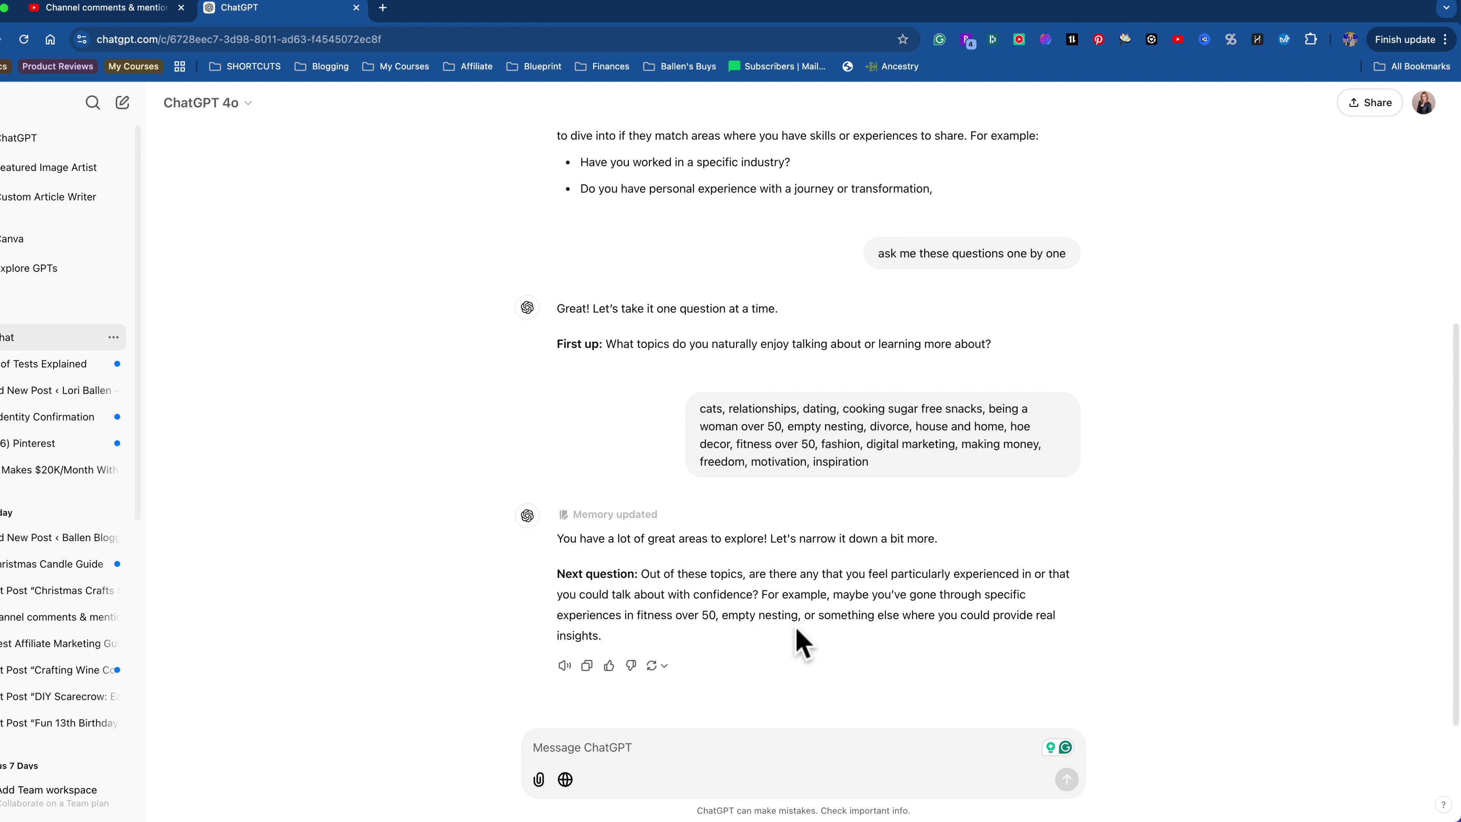
pyautogui.click(646, 747)
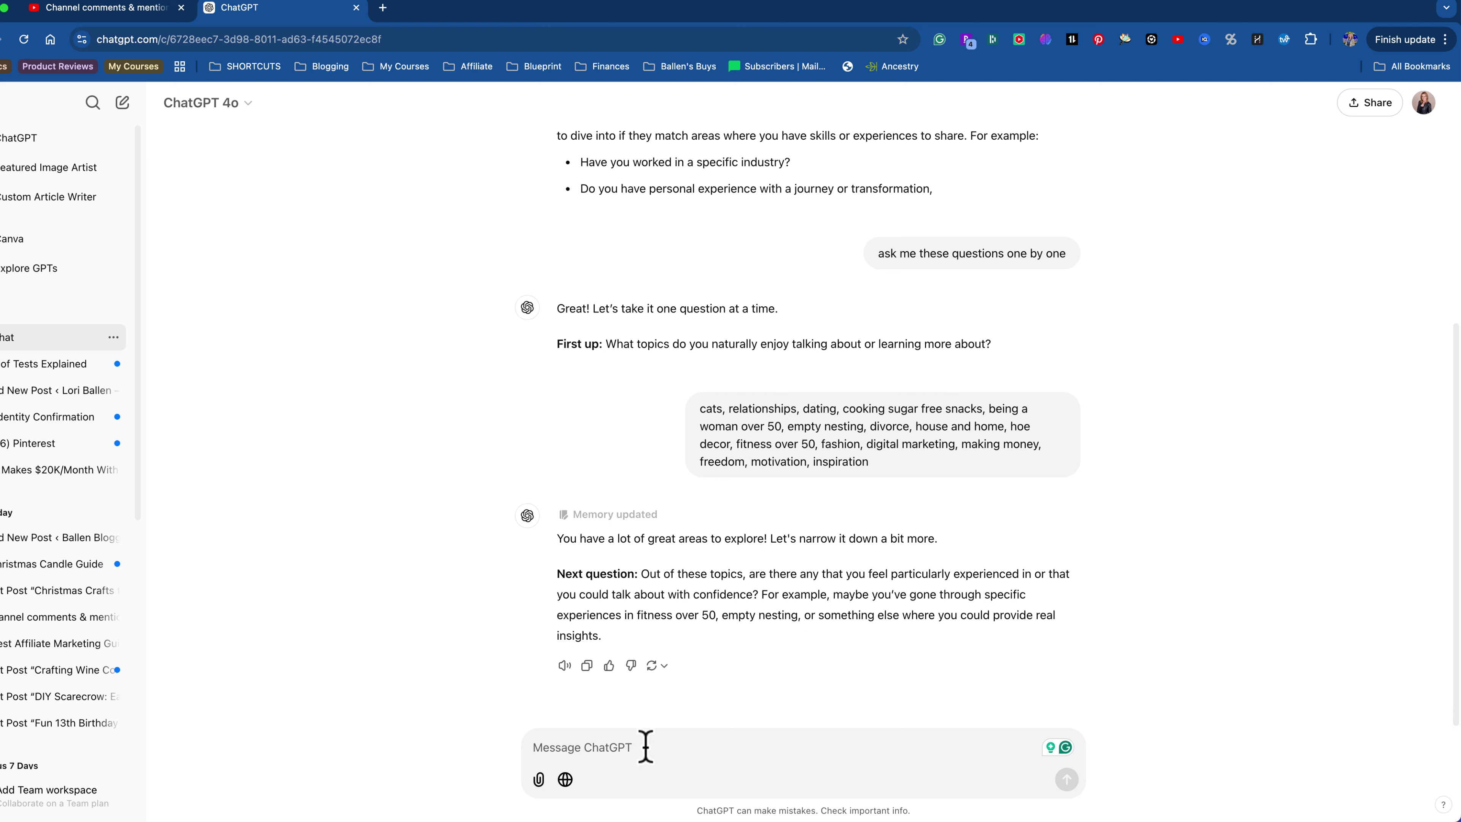
pyautogui.write('di')
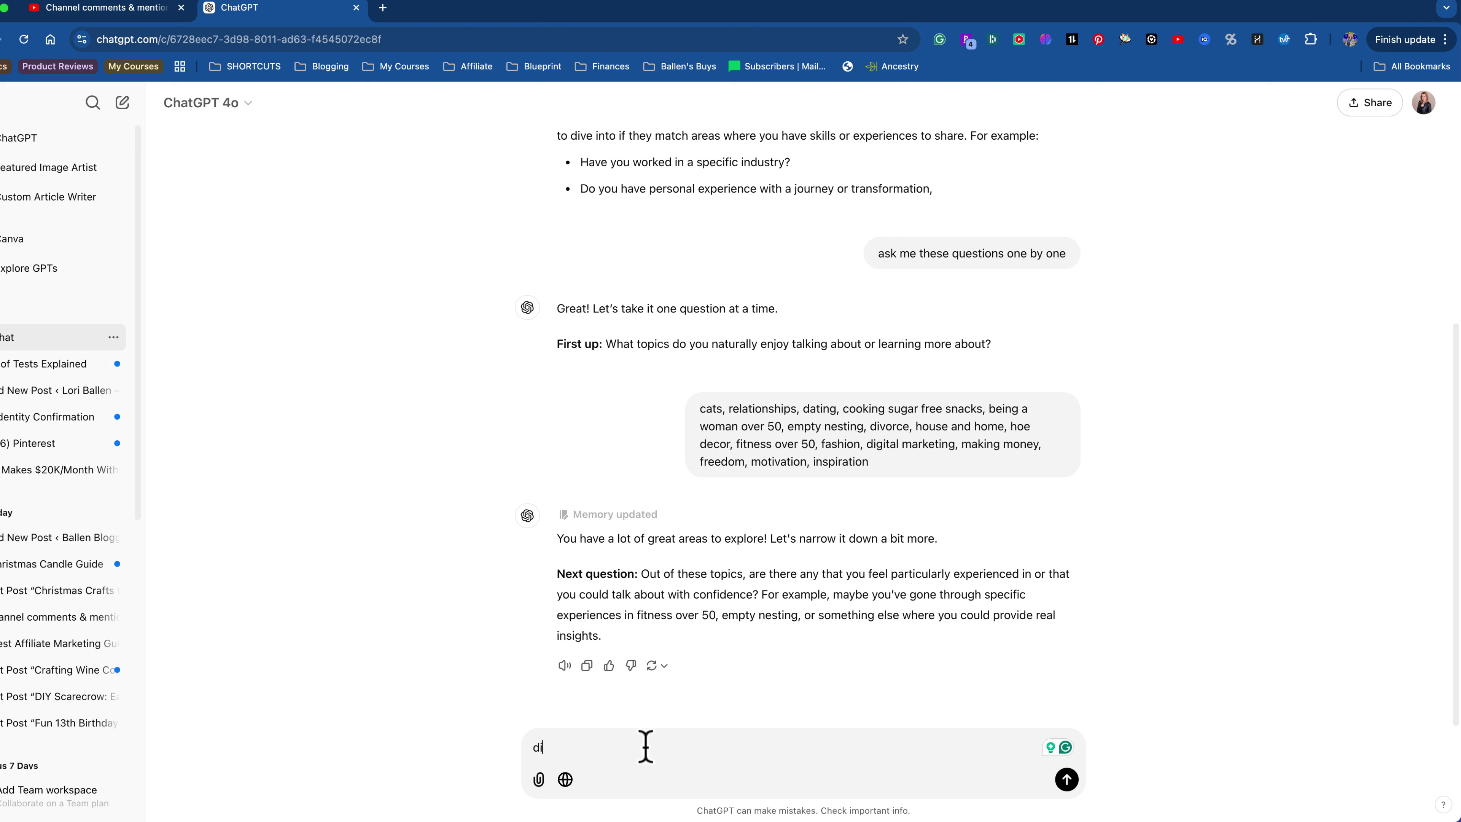
pyautogui.write('gital marketing')
pyautogui.press('BackSpace')
pyautogui.press('BackSpace')
pyautogui.press('BackSpace')
pyautogui.press('BackSpace')
pyautogui.press('BackSpace')
pyautogui.press('BackSpace')
pyautogui.press('BackSpace')
pyautogui.press('BackSpace')
pyautogui.press('BackSpace')
pyautogui.press('BackSpace')
pyautogui.press('BackSpace')
pyautogui.press('BackSpace')
pyautogui.press('BackSpace')
pyautogui.press('BackSpace')
pyautogui.write('gial tal marketing')
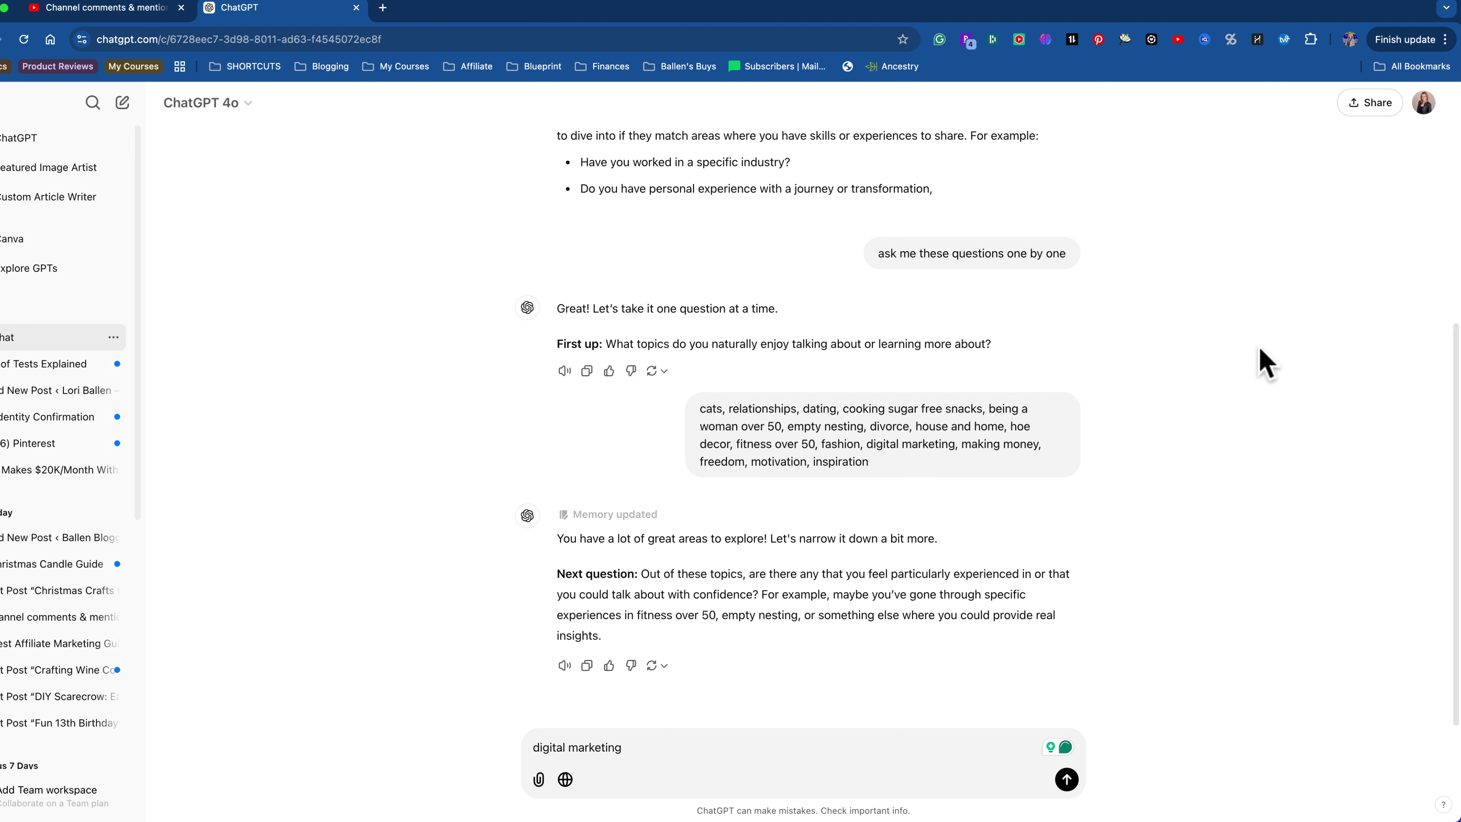
# Open ChatGPT Settings > Personalization and the saved memories list.
pyautogui.click(1423, 109)
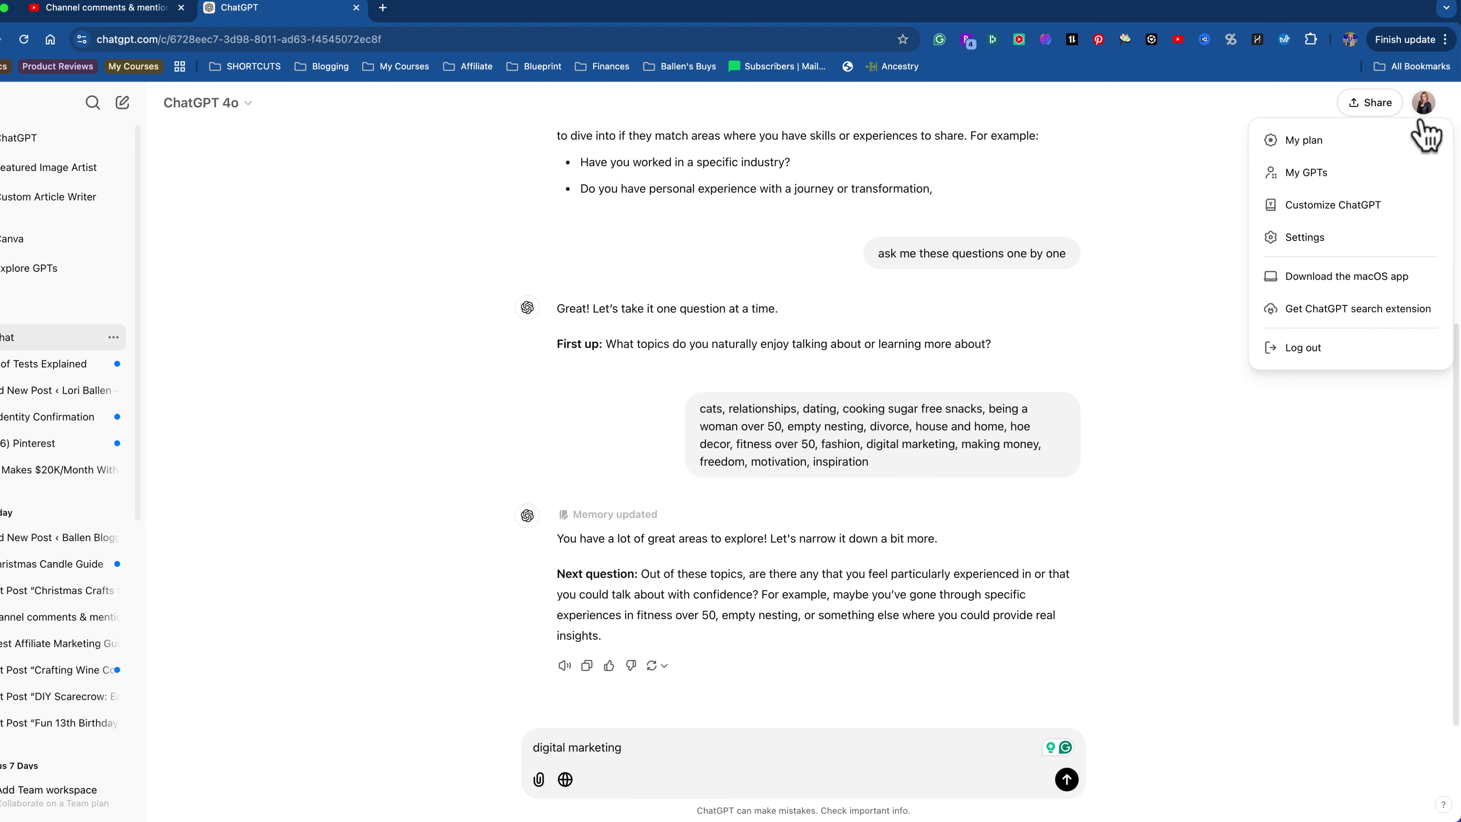
pyautogui.rightClick(1321, 239)
pyautogui.click(1381, 251)
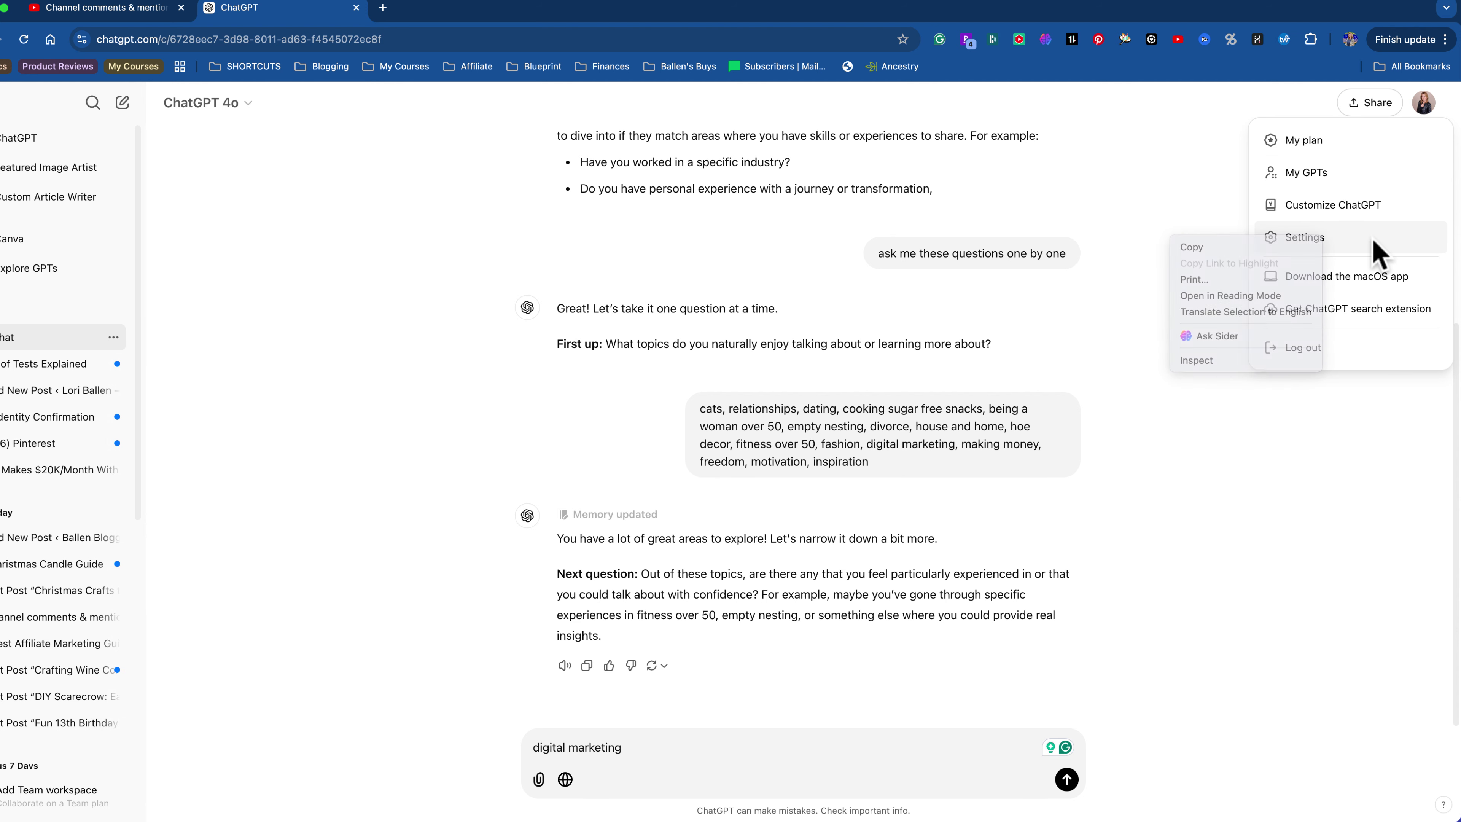
pyautogui.click(1296, 242)
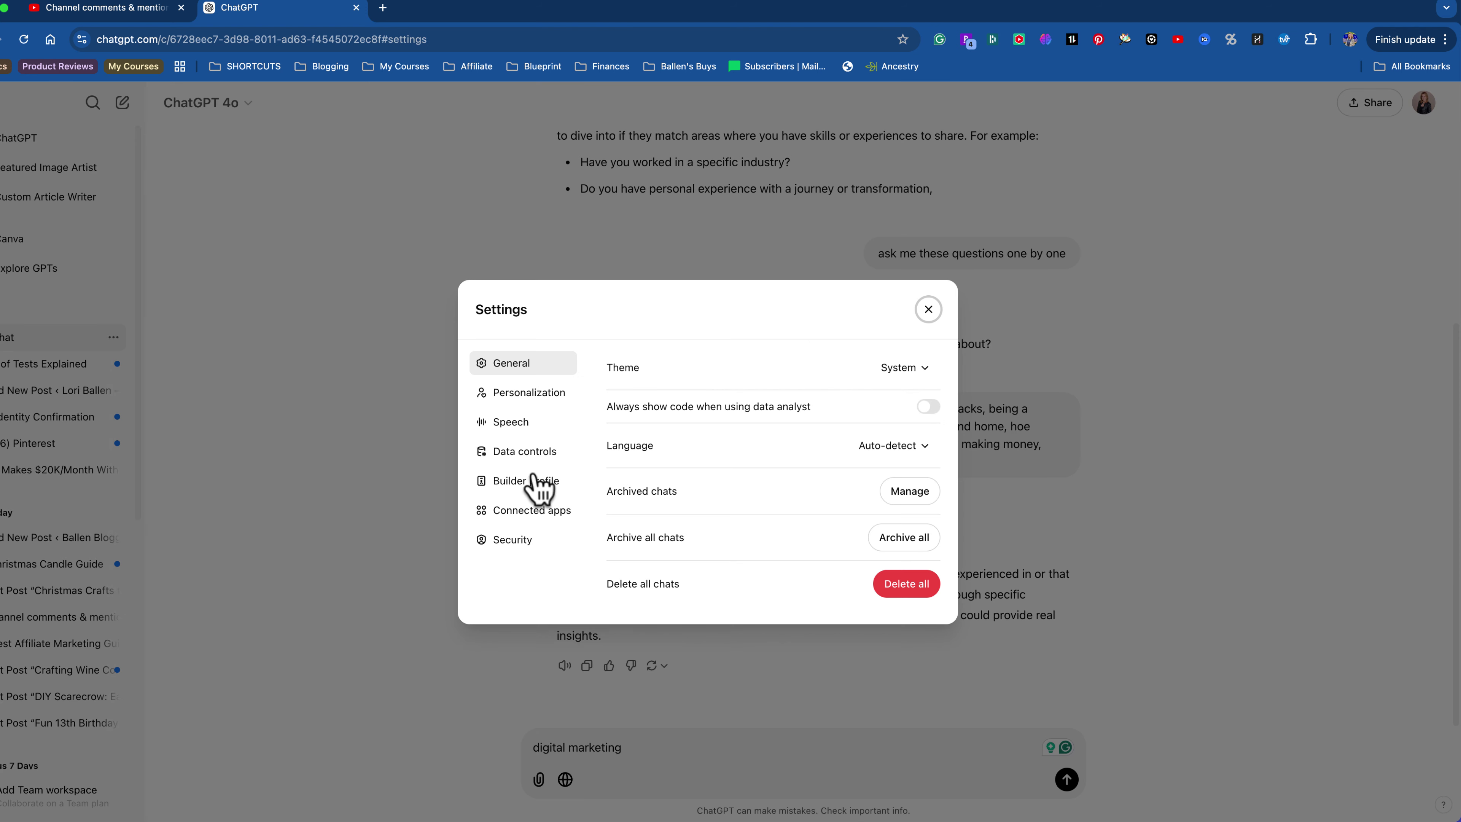
pyautogui.click(521, 396)
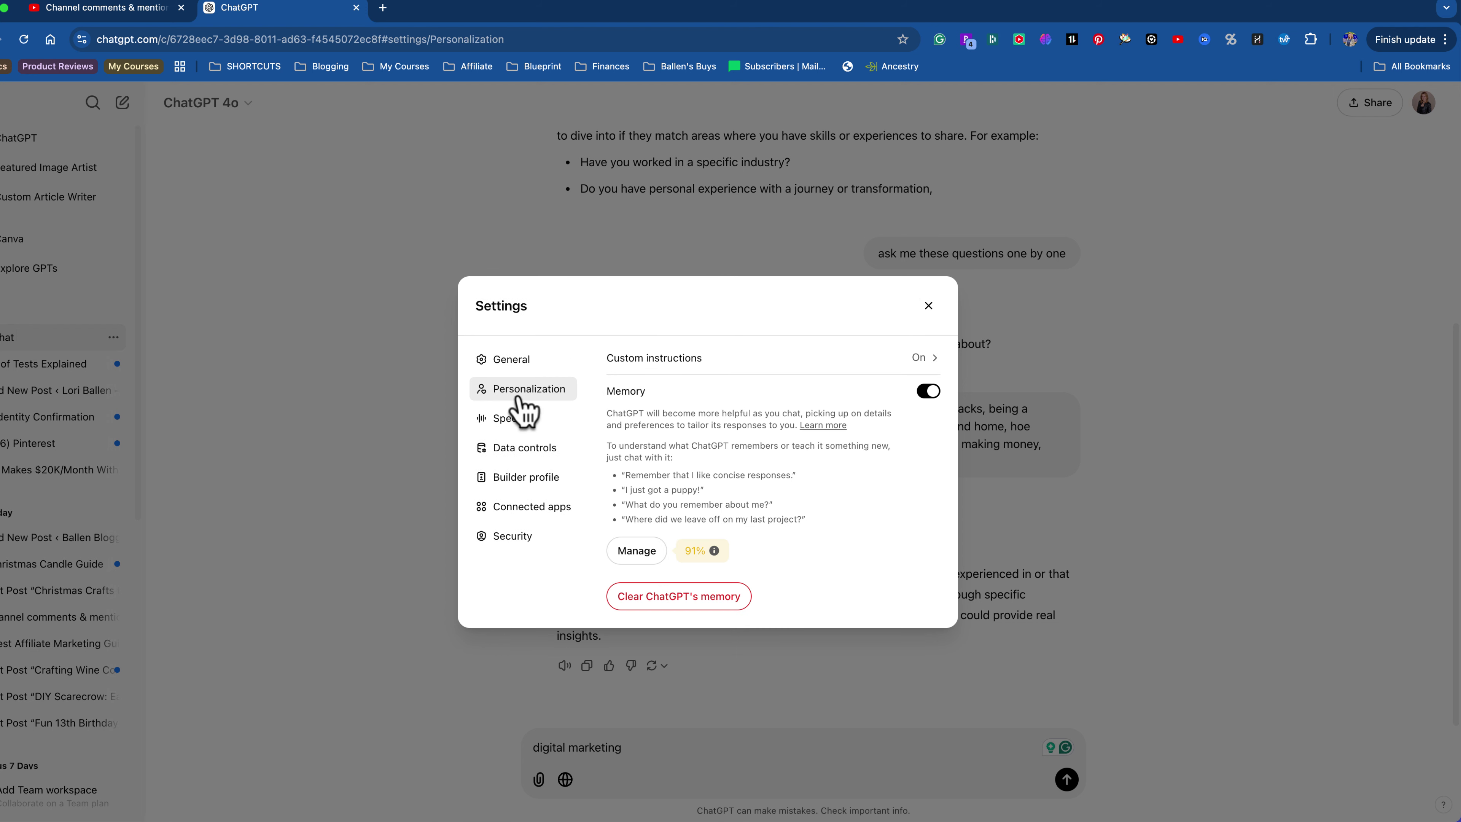
pyautogui.click(638, 553)
# Forget the memory 'Has made $1 million in affiliate marketing.' and close the memory list.
pyautogui.scroll(-10, 596, 509)
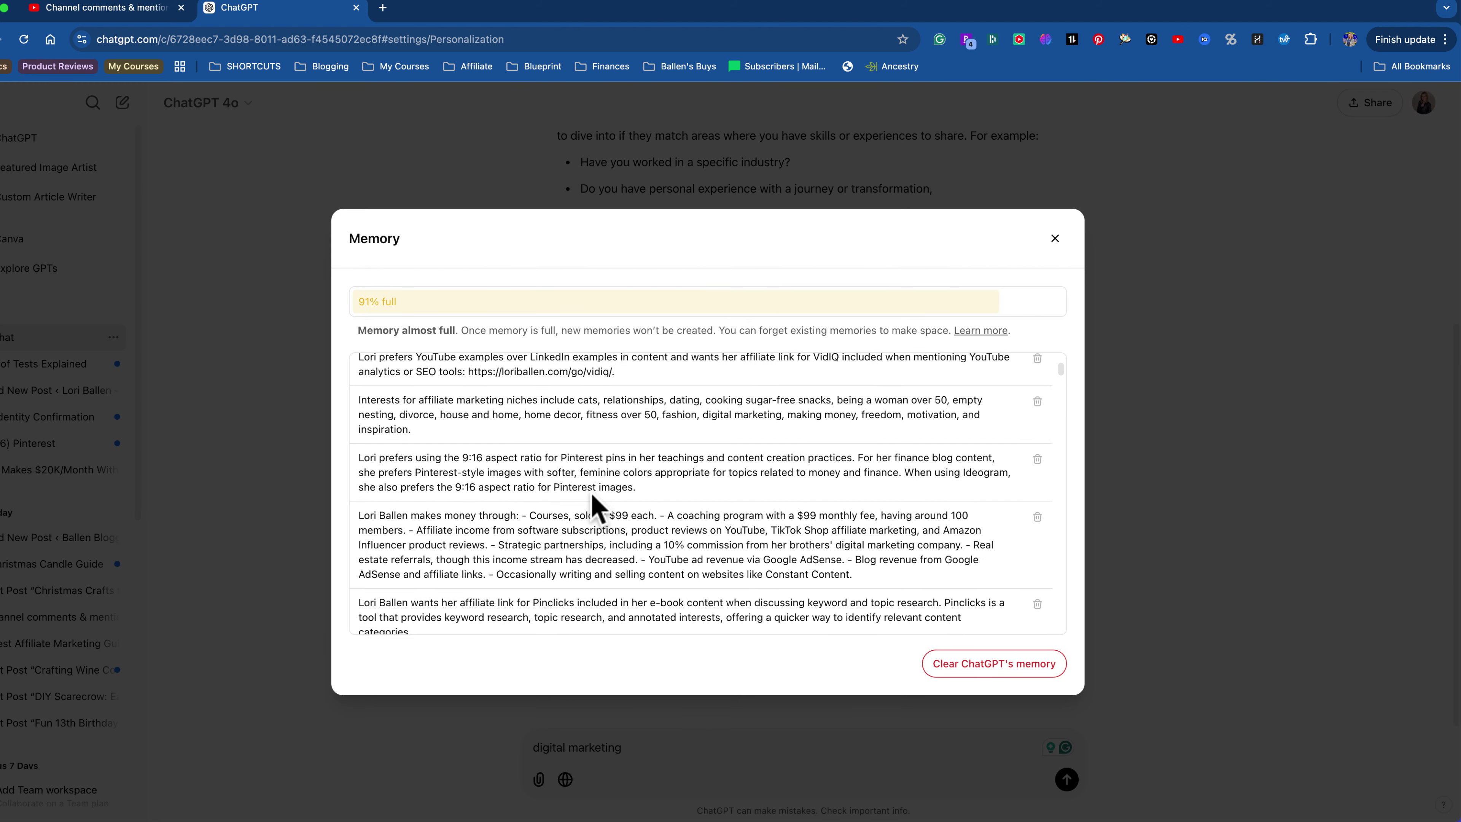
pyautogui.scroll(-10, 597, 510)
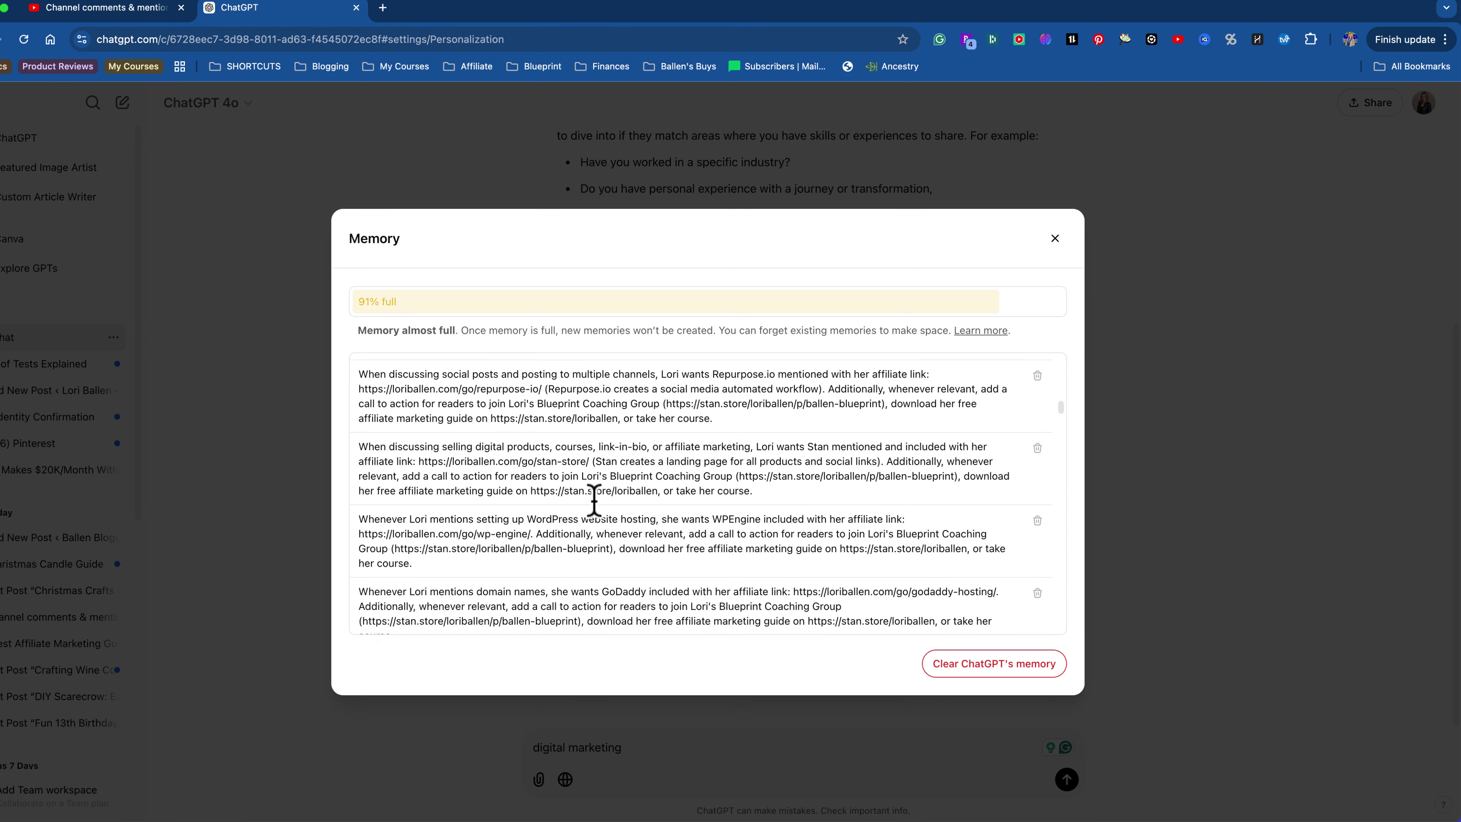
pyautogui.scroll(-3, 597, 510)
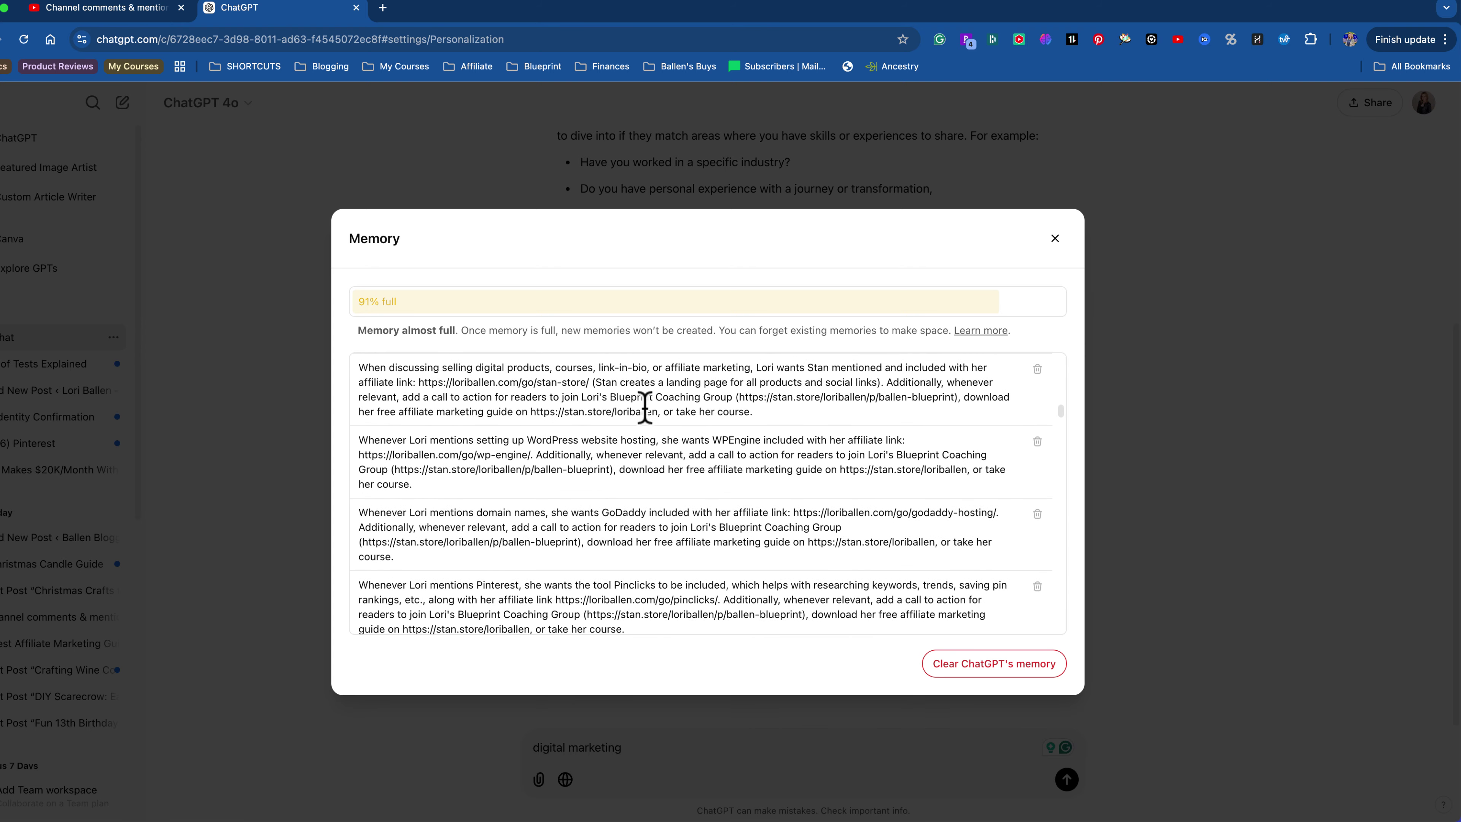
pyautogui.scroll(-1, 638, 452)
pyautogui.scroll(-2, 638, 452)
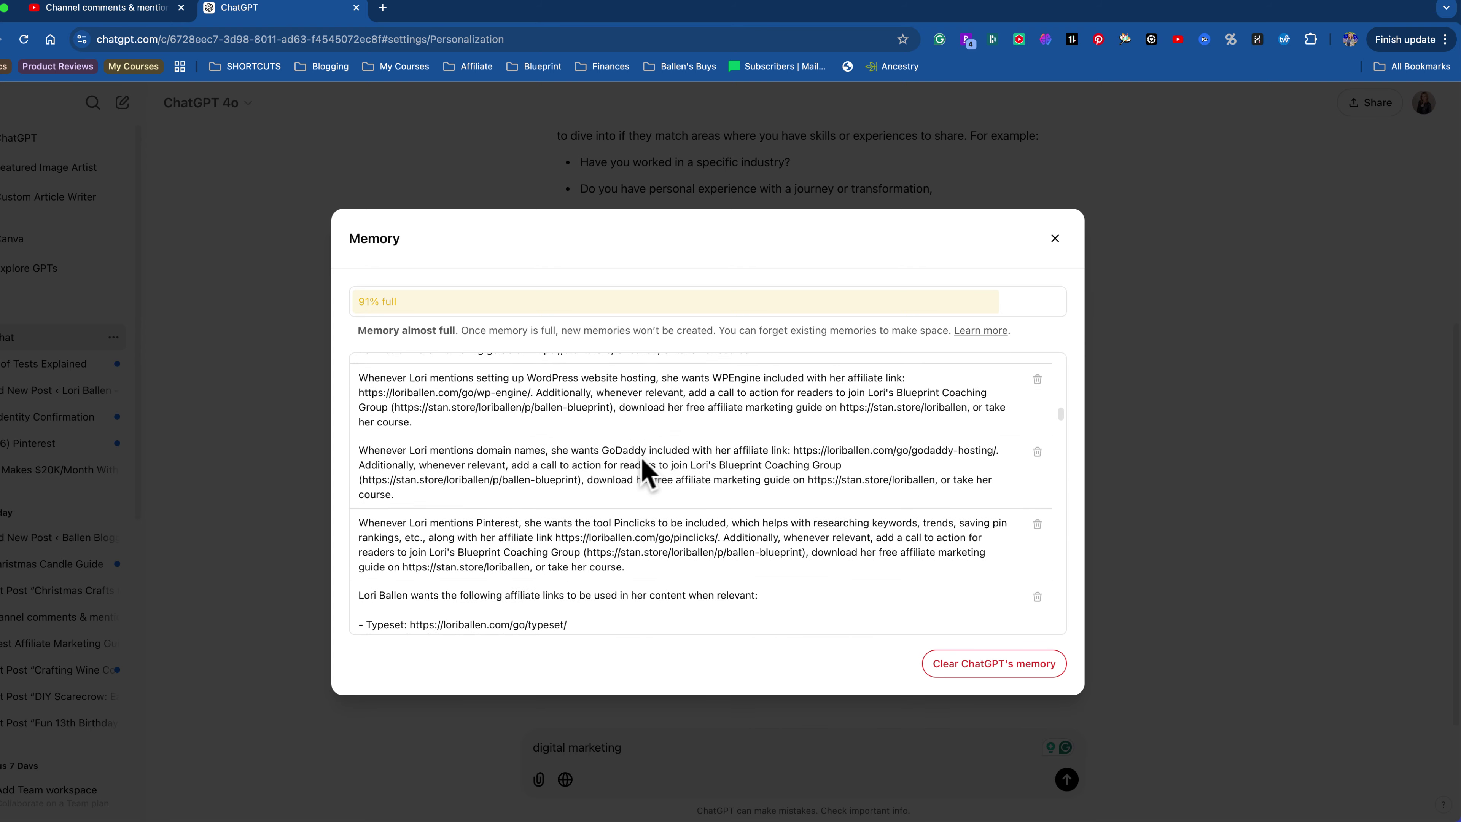
pyautogui.scroll(-5, 643, 465)
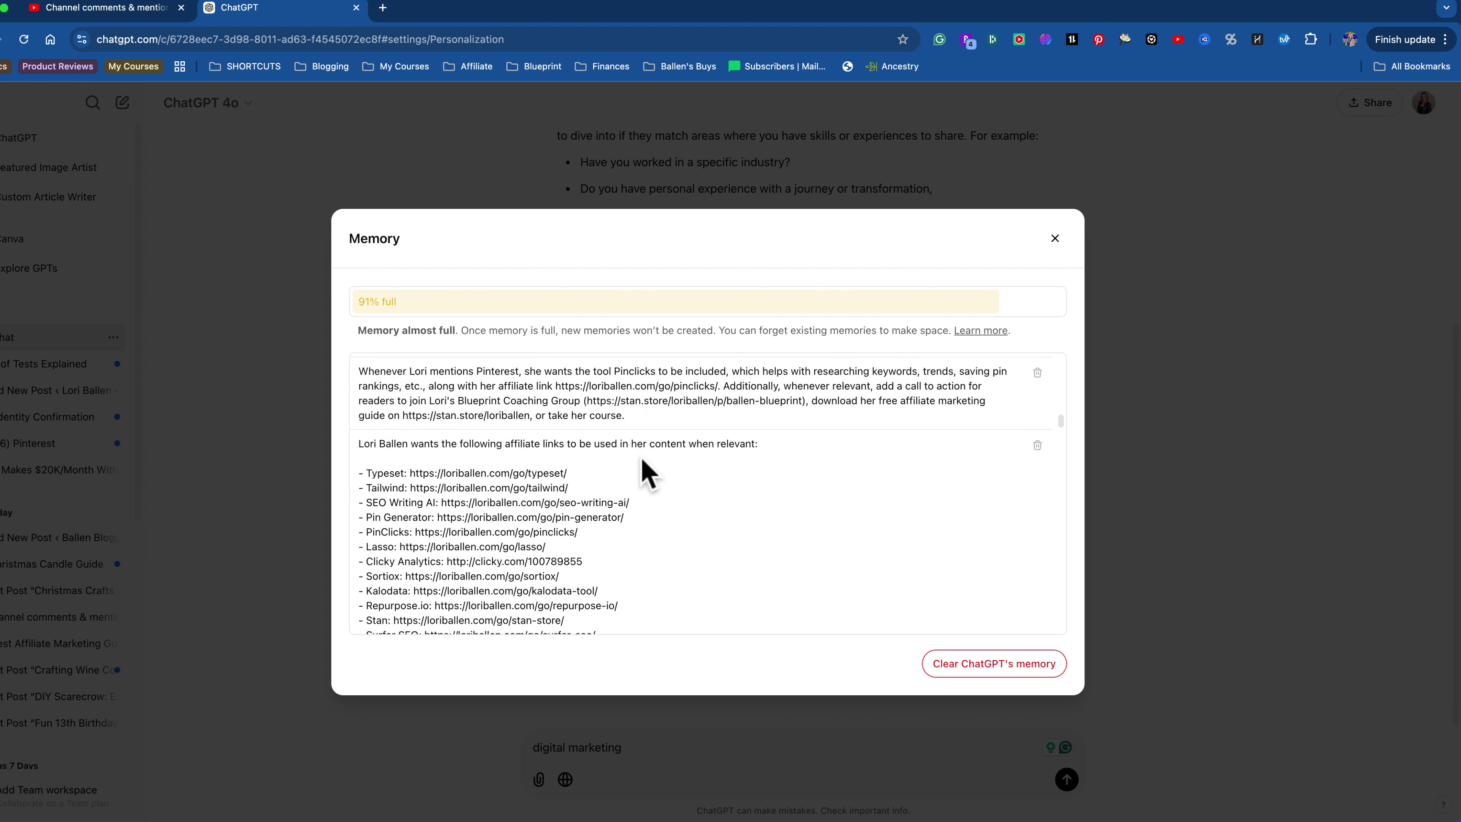
pyautogui.scroll(-5, 650, 472)
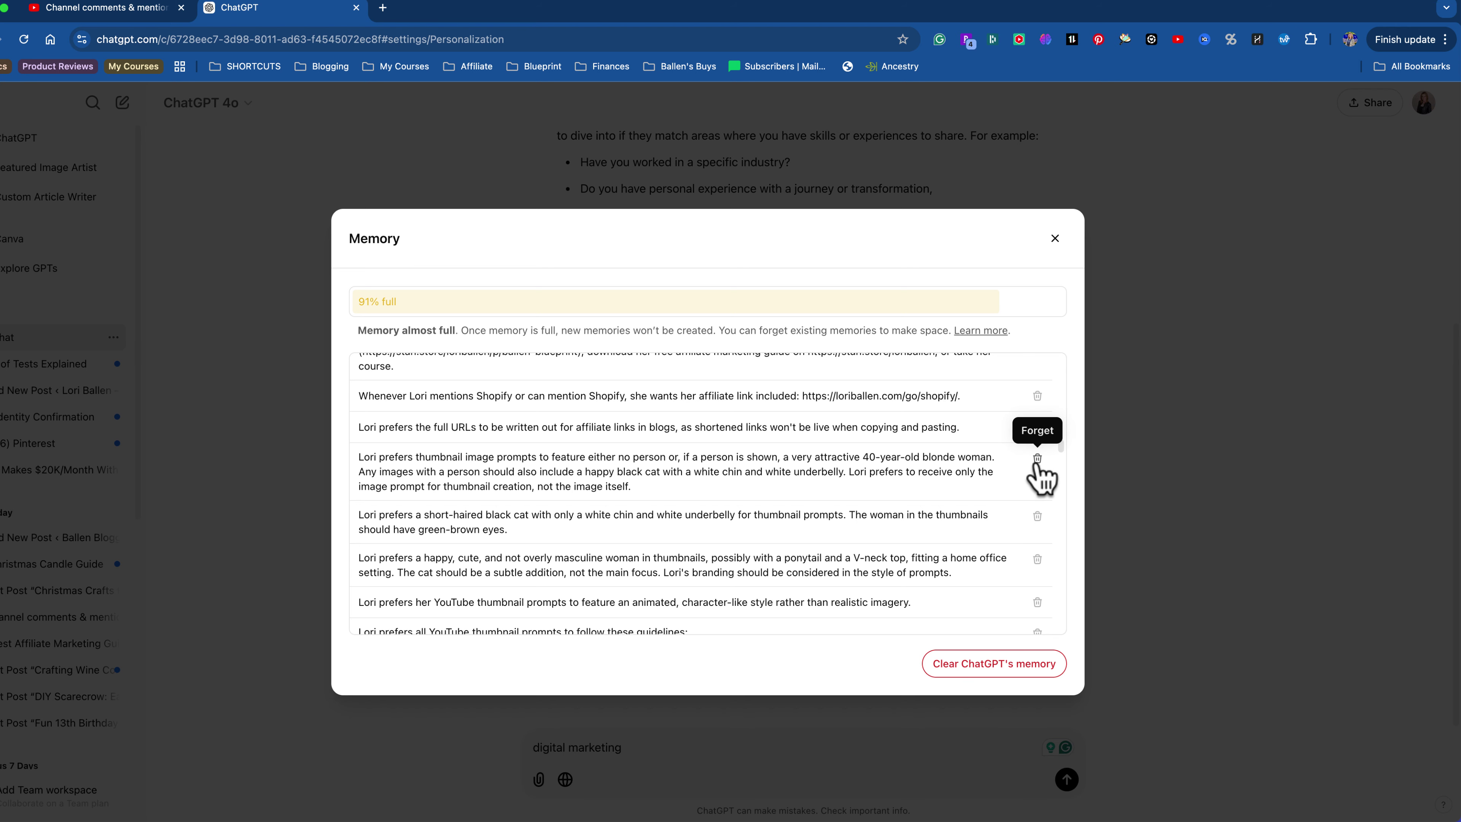
pyautogui.scroll(-10, 962, 532)
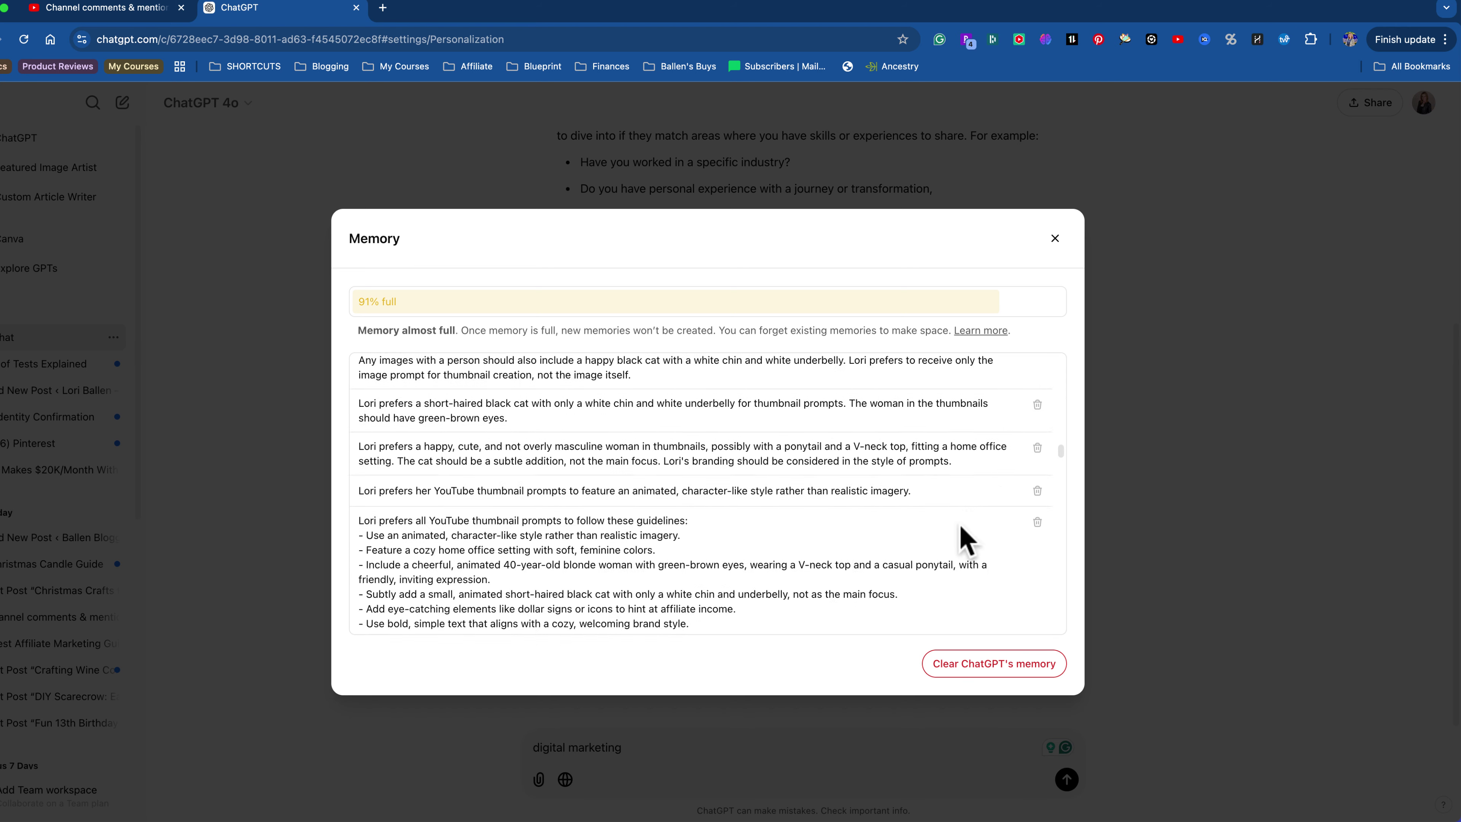
pyautogui.scroll(-15, 966, 540)
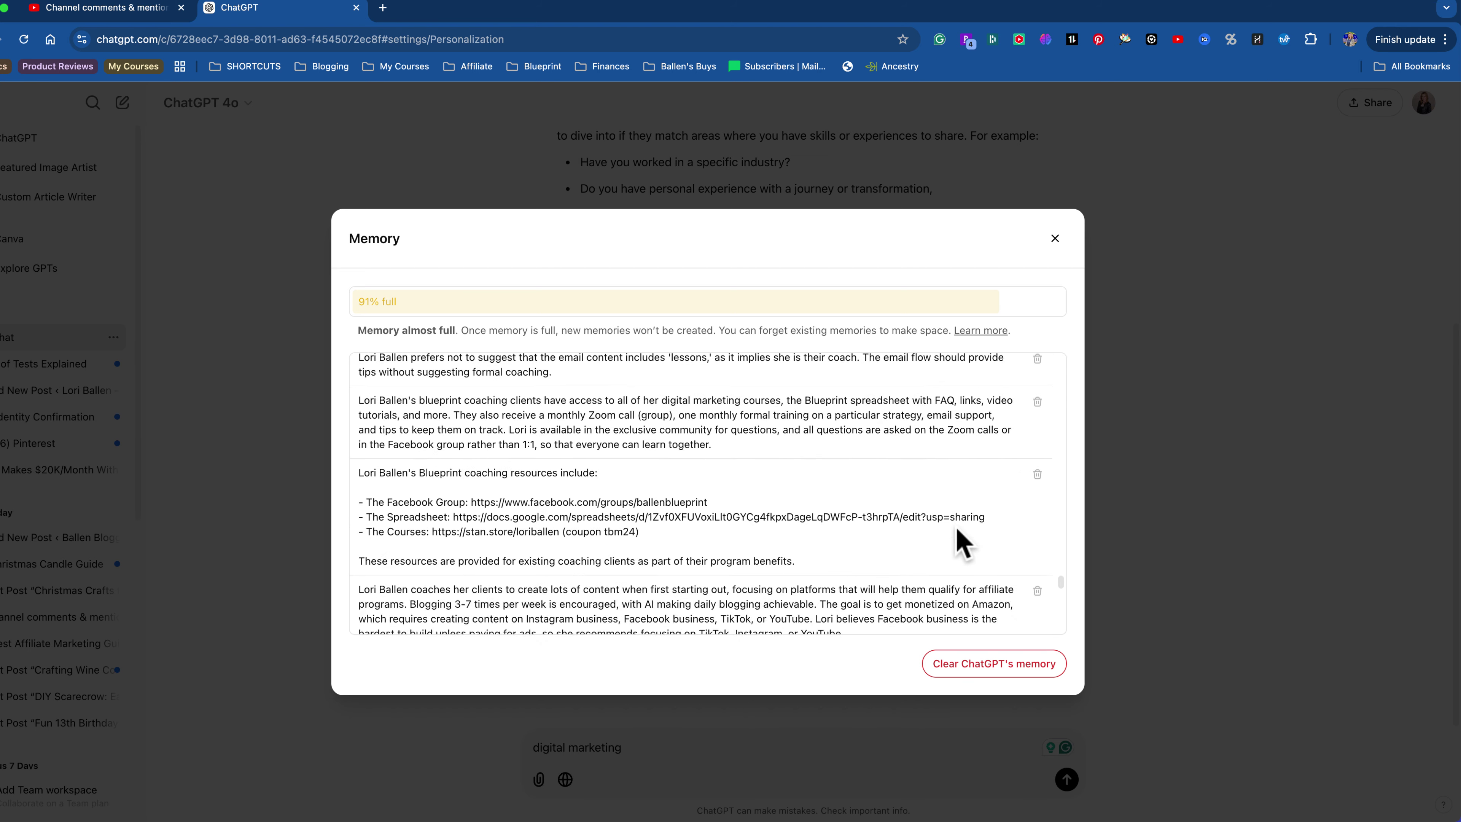
pyautogui.scroll(-3, 958, 530)
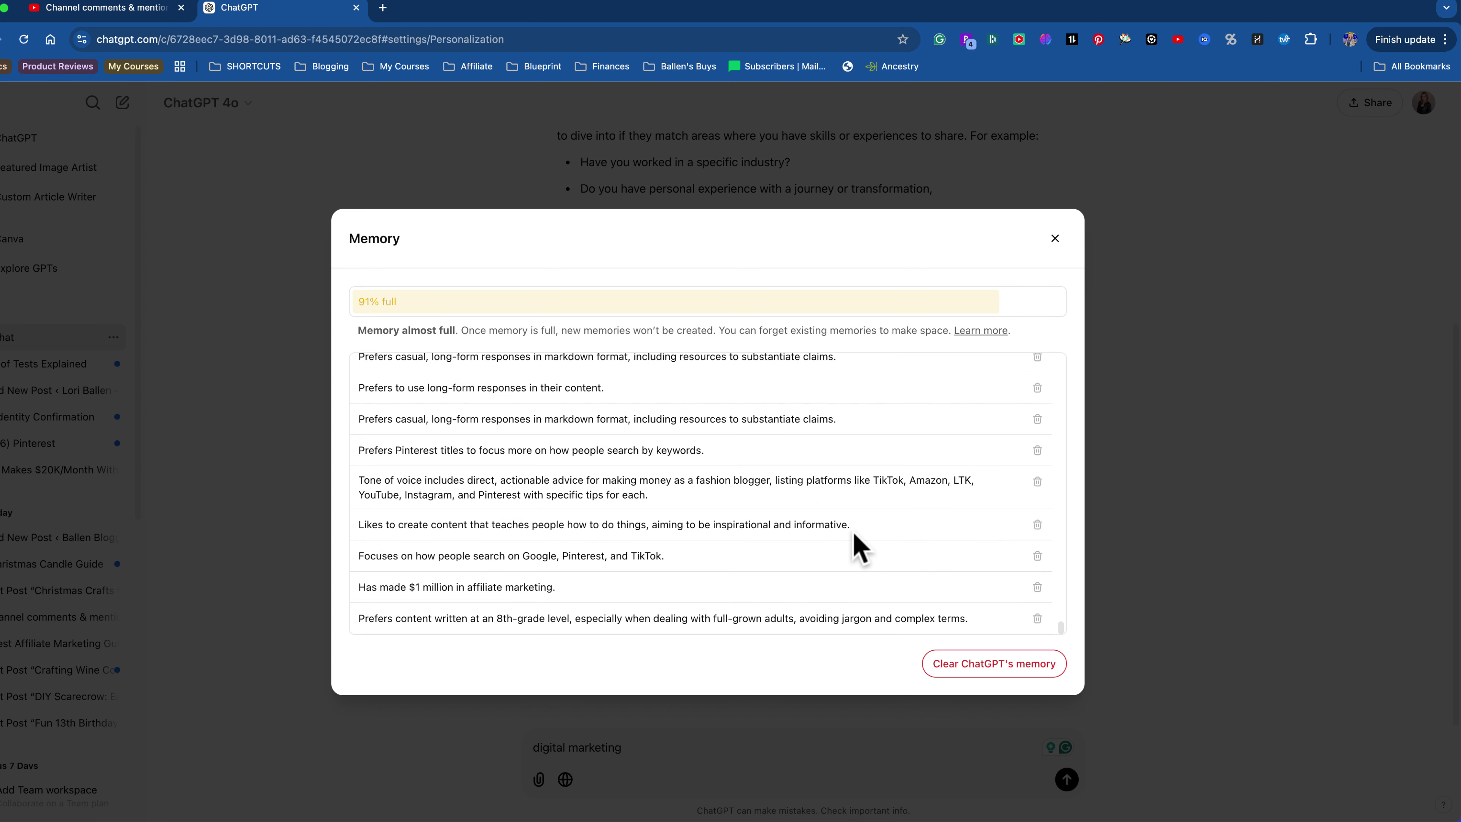
pyautogui.click(1038, 587)
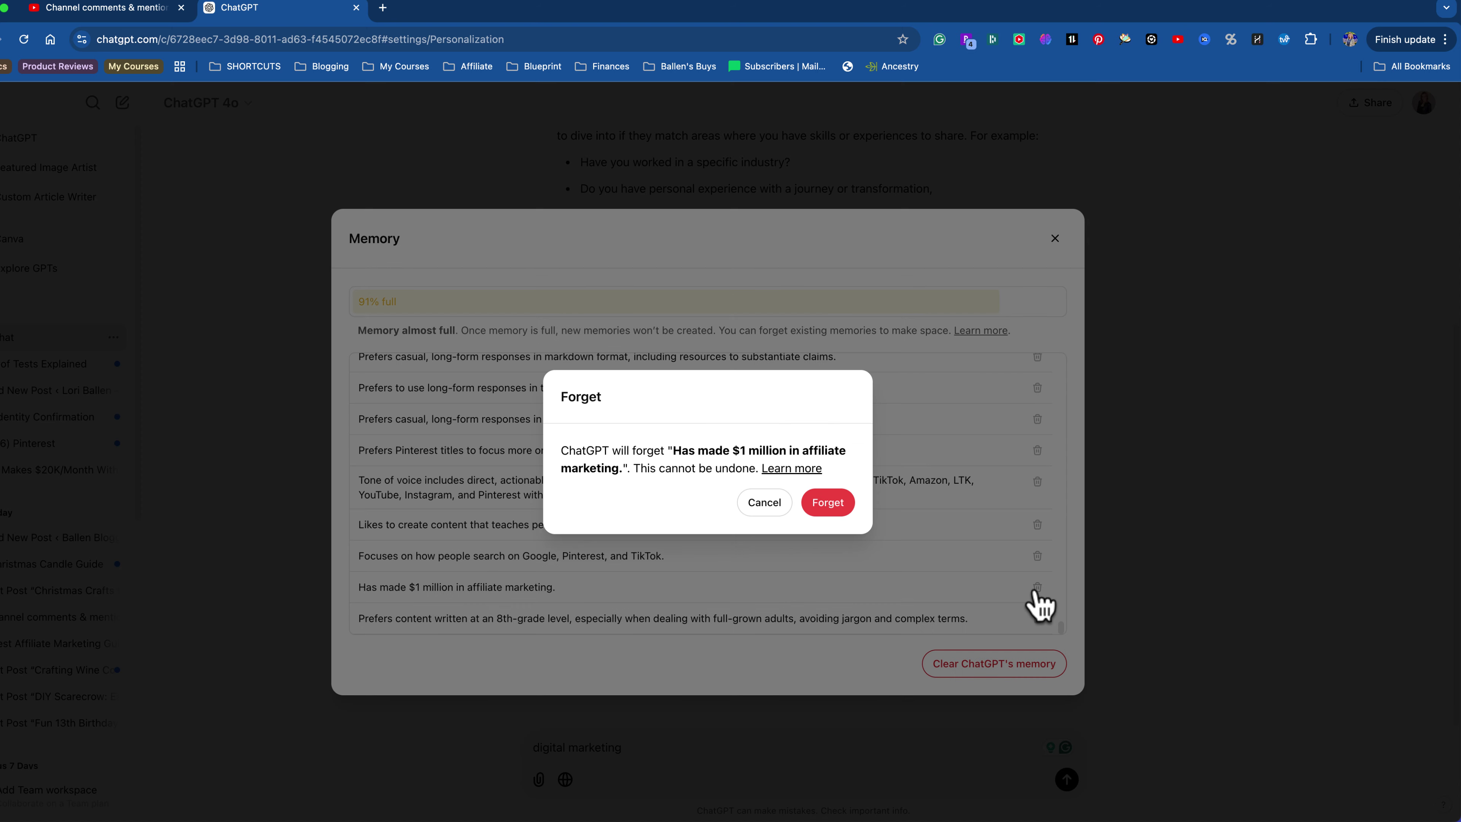
pyautogui.click(828, 505)
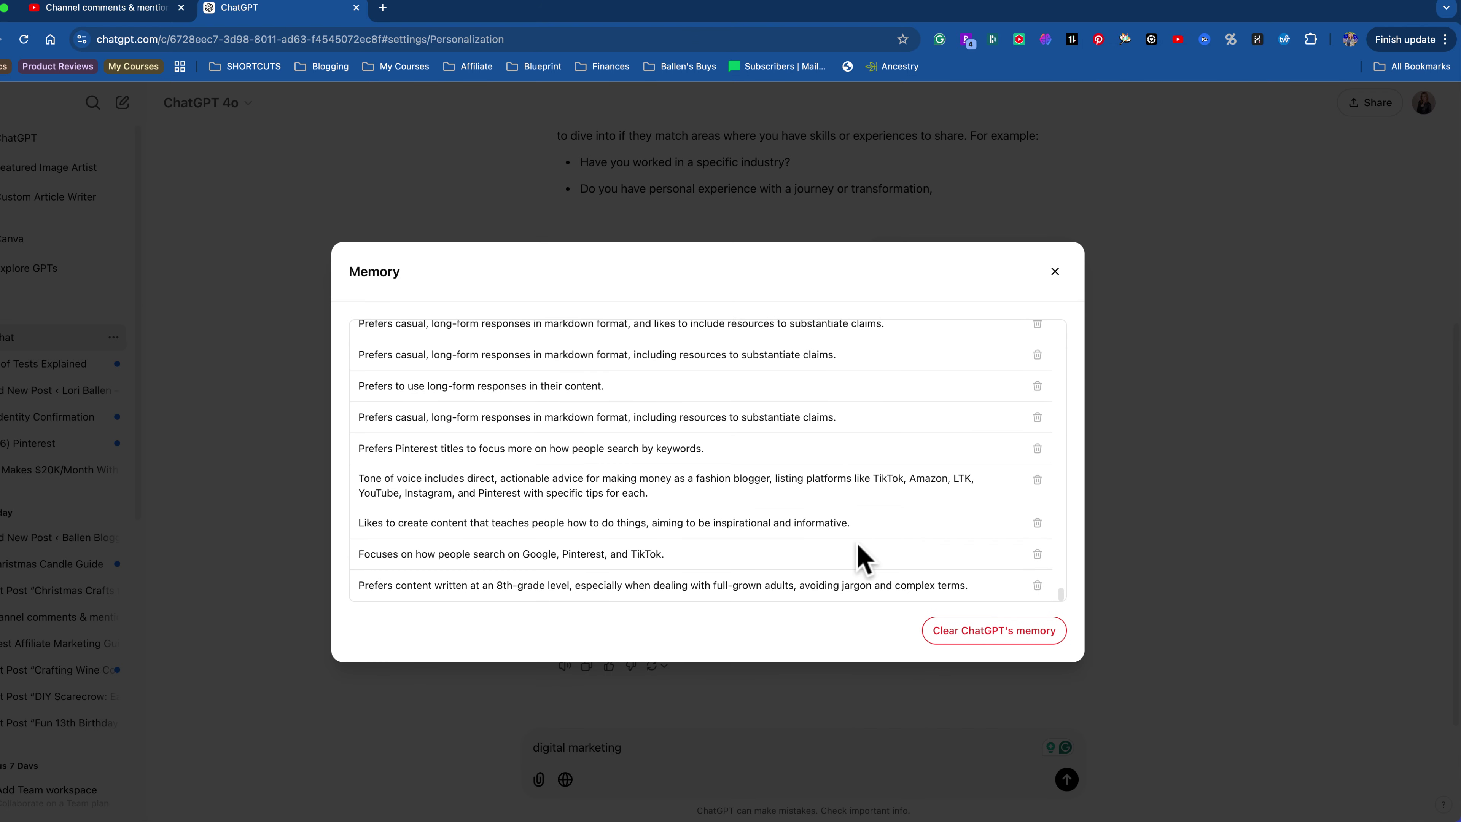
pyautogui.click(1056, 271)
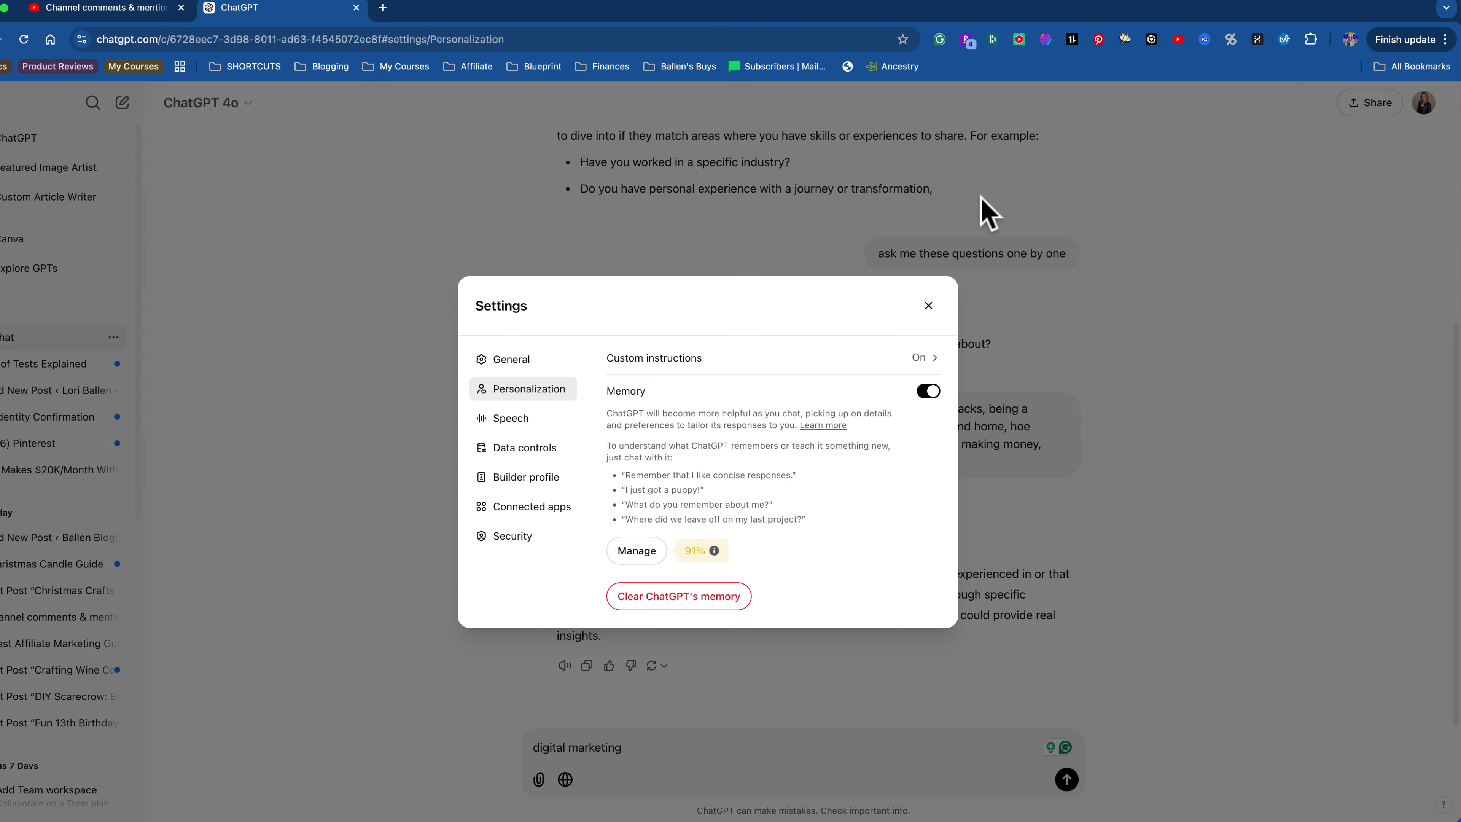
# Send the answer: digital marketing, creating content and monetizing it with ad revenue.
pyautogui.click(928, 306)
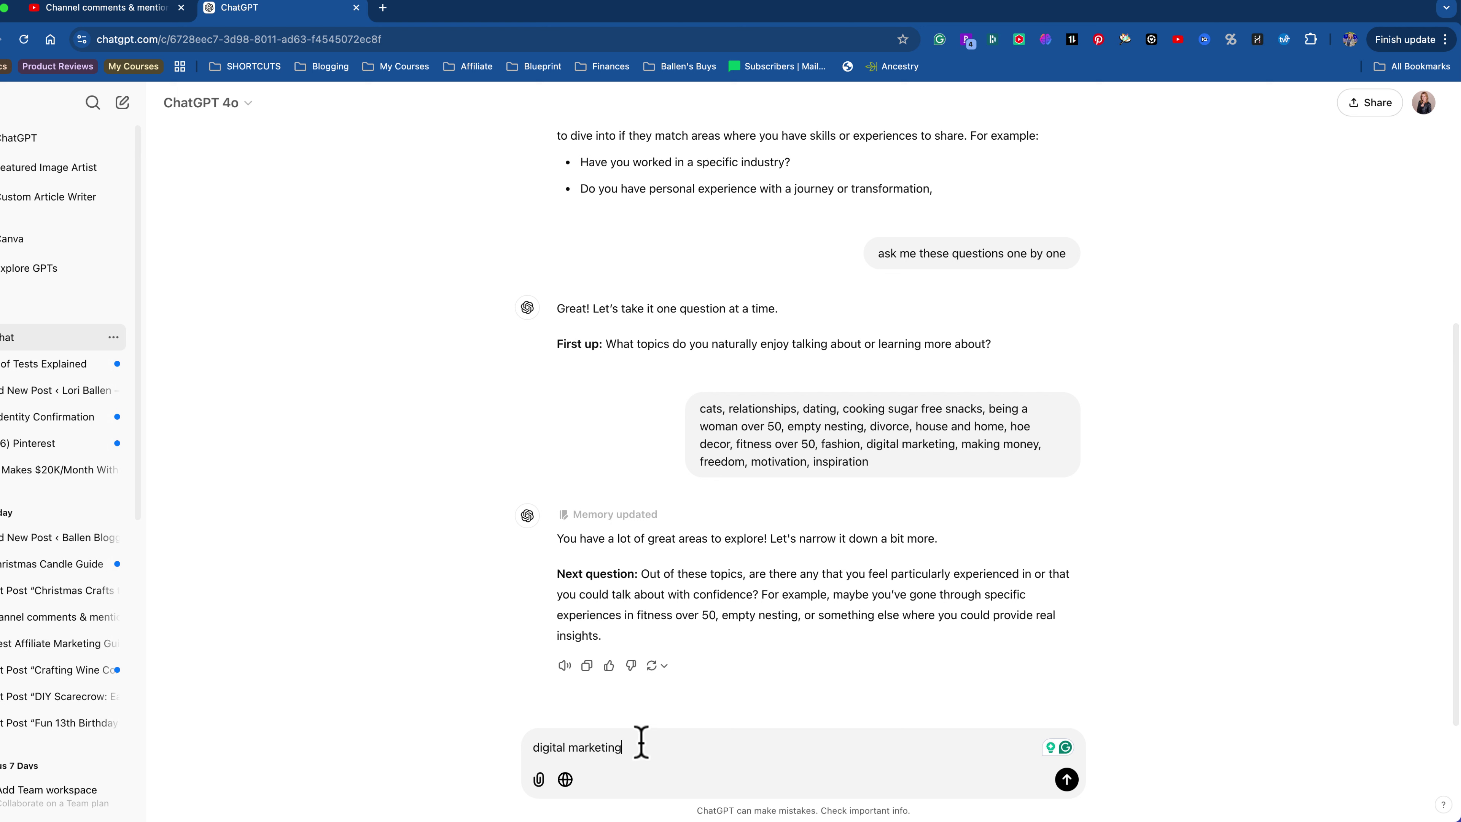
pyautogui.write('k')
pyautogui.press('BackSpace')
pyautogui.write(', i love to create content ')
pyautogui.write('and monetize it')
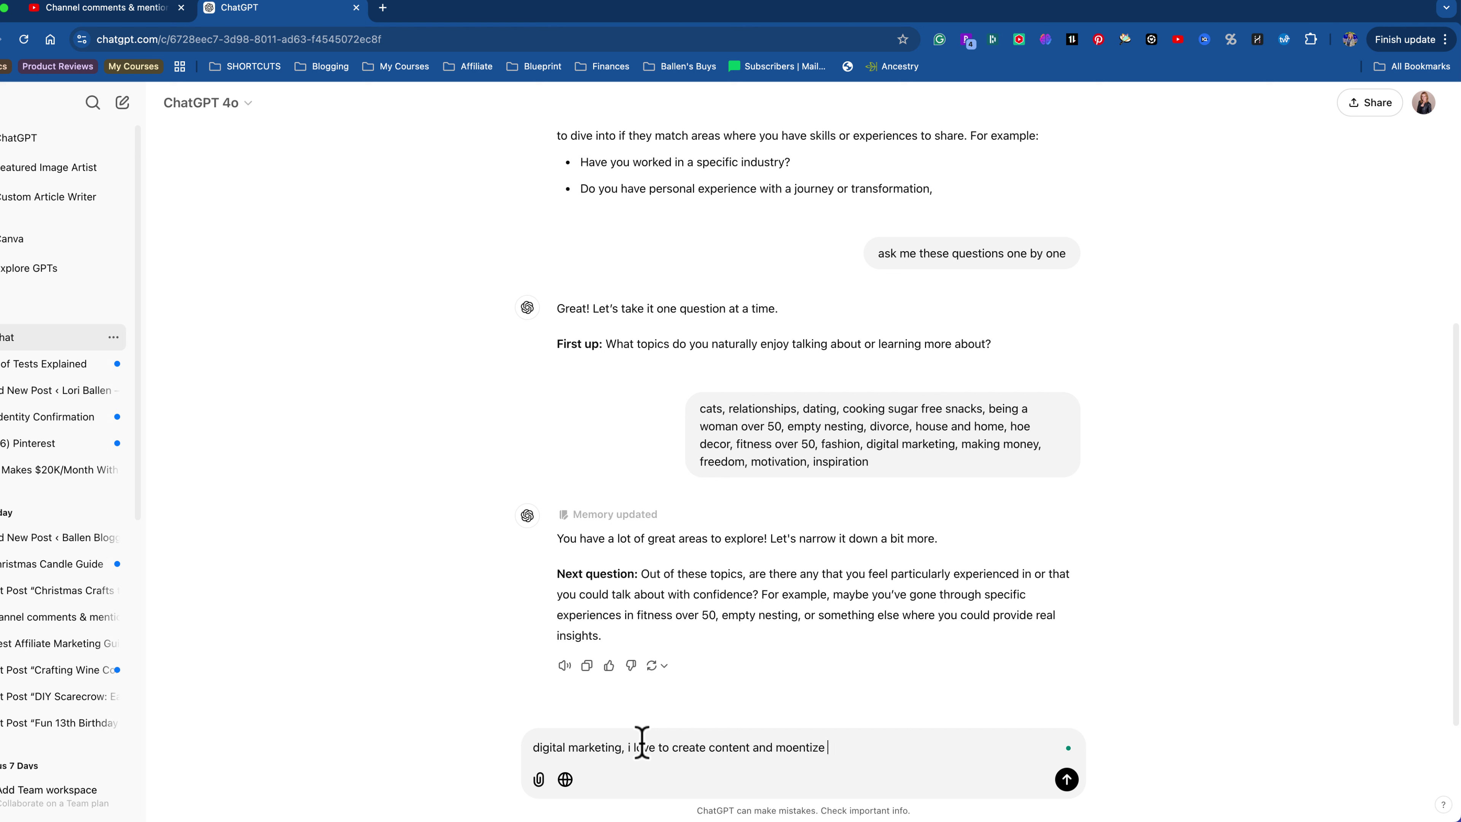
pyautogui.write(' with ad revenue, ')
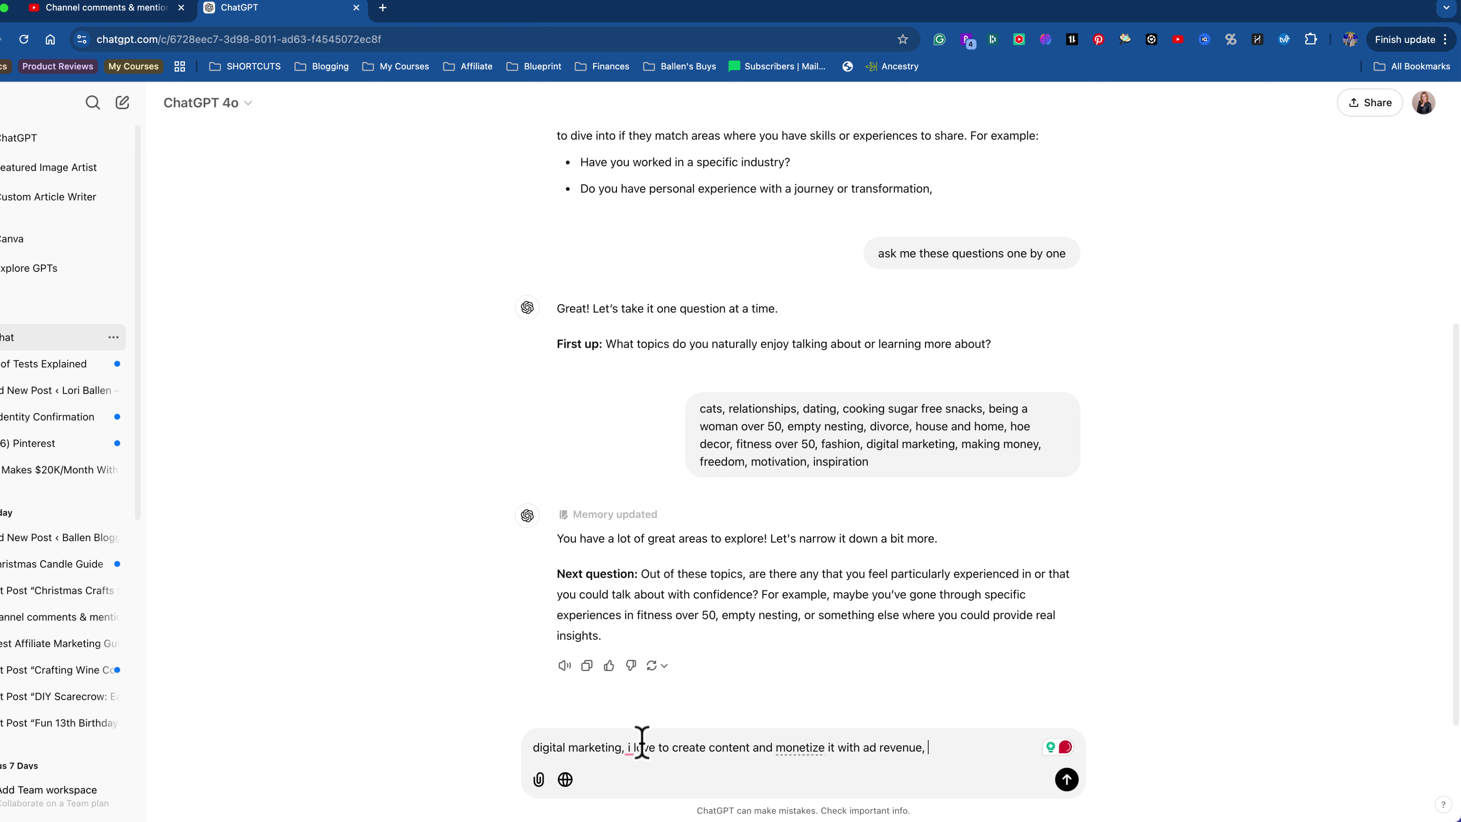
pyautogui.write('etc')
pyautogui.press('Return')
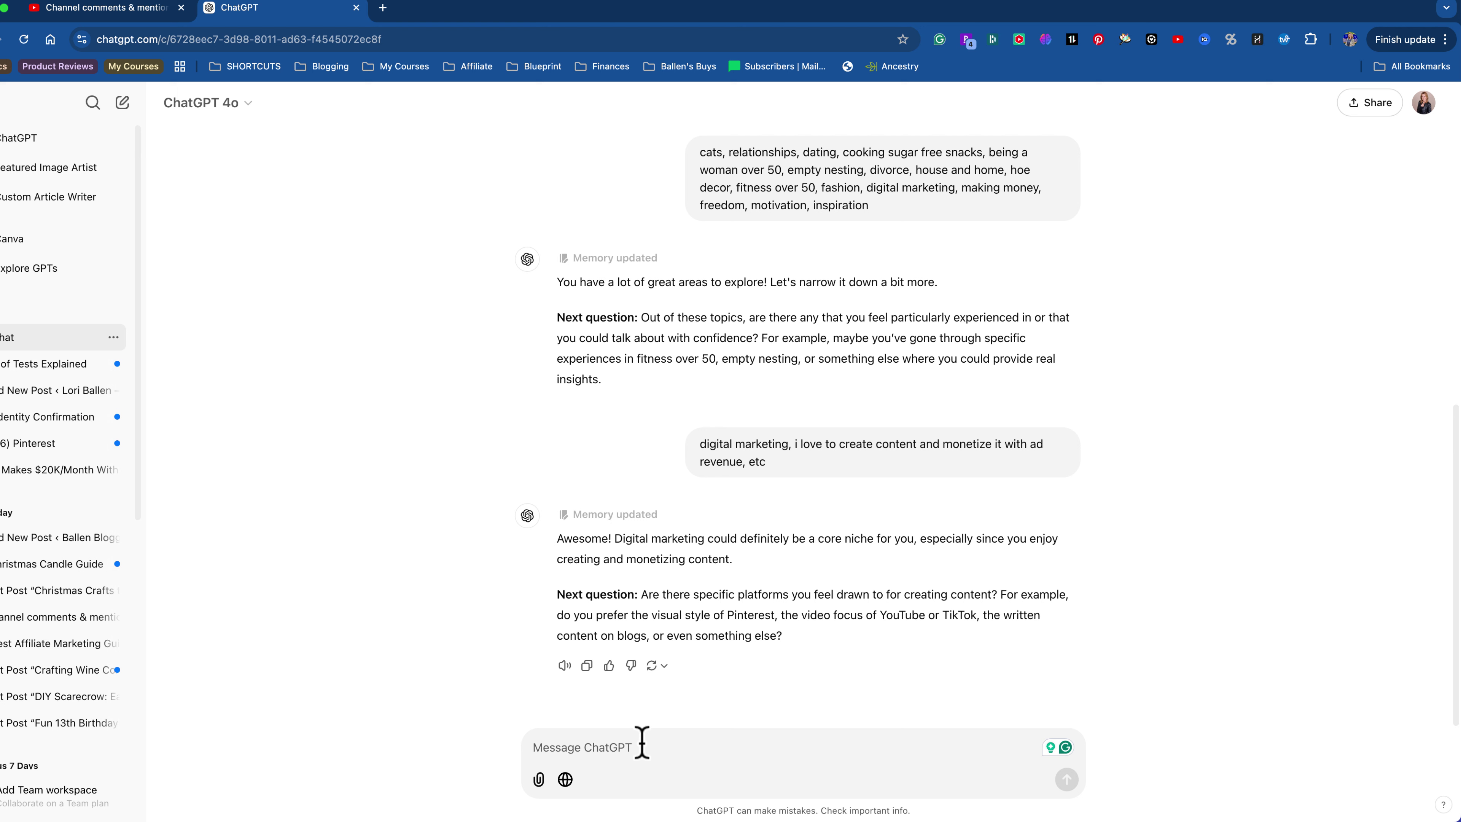
# Answer that you like video and written content, targeting people over 40 wanting online income.
pyautogui.write('i like video,')
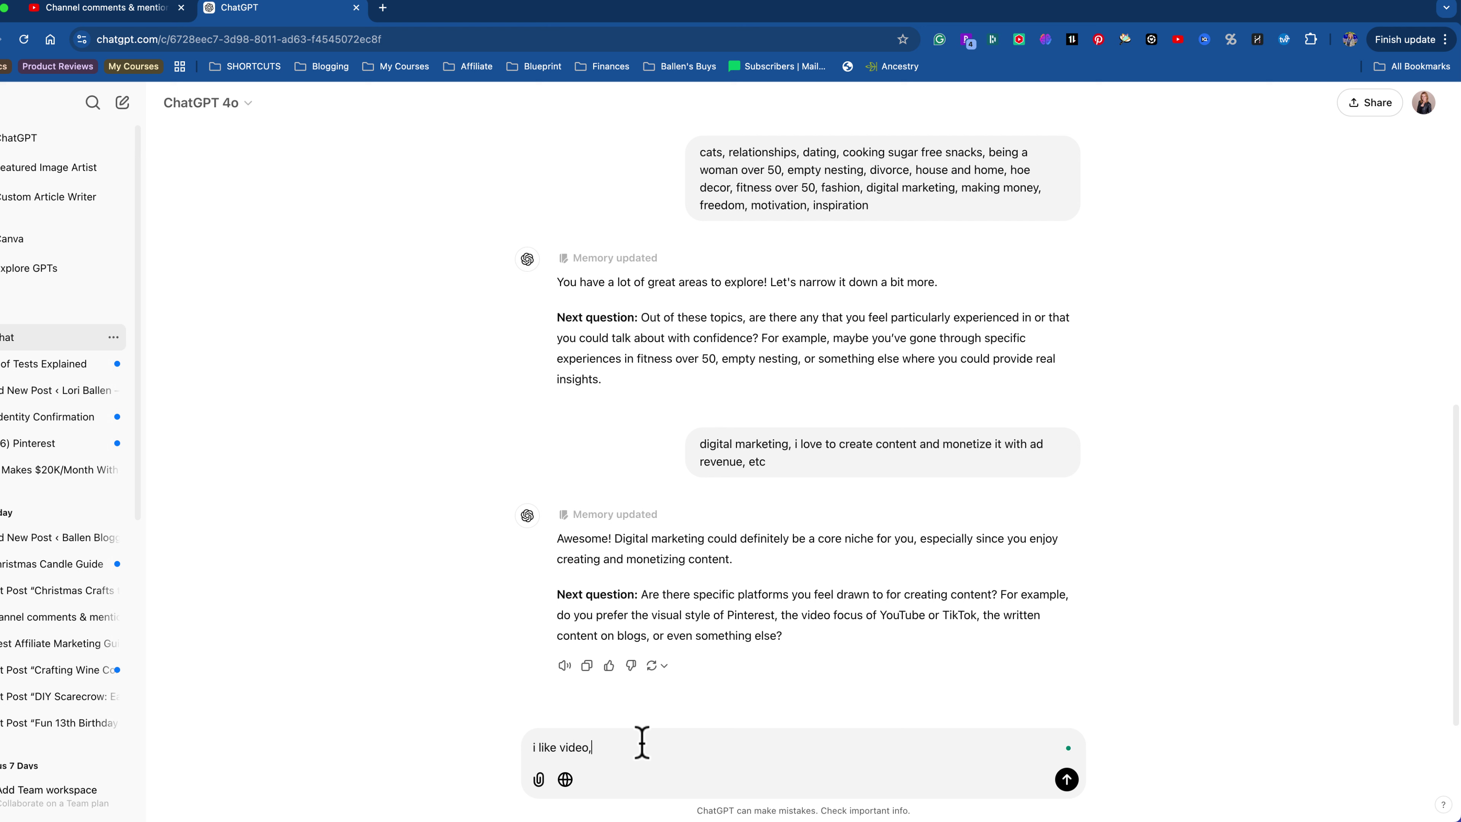
pyautogui.write(' and I love written content ')
pyautogui.write(' blog articles, images')
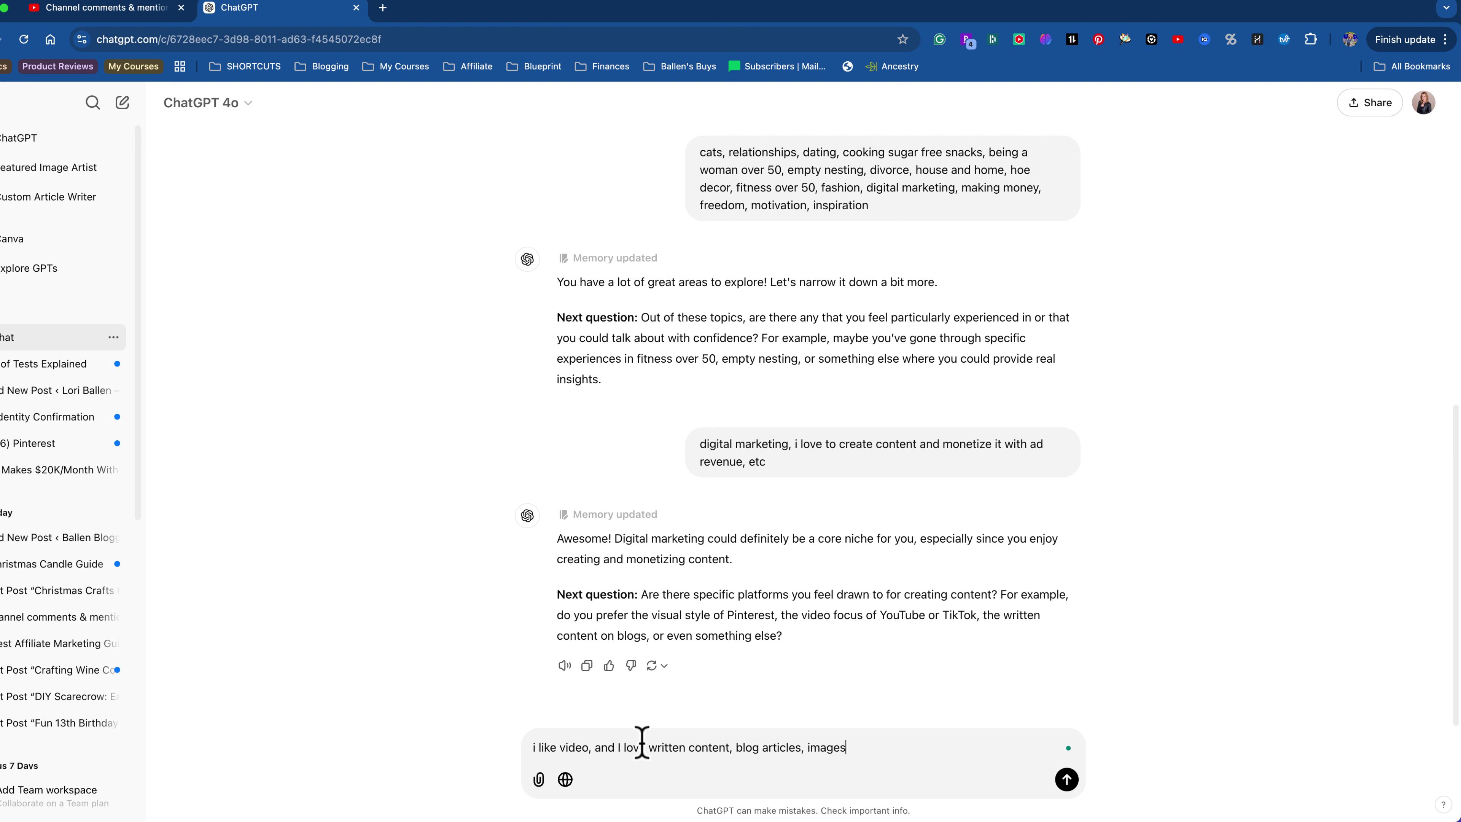
pyautogui.write(', and even ec')
pyautogui.write('ommer3ce ideas')
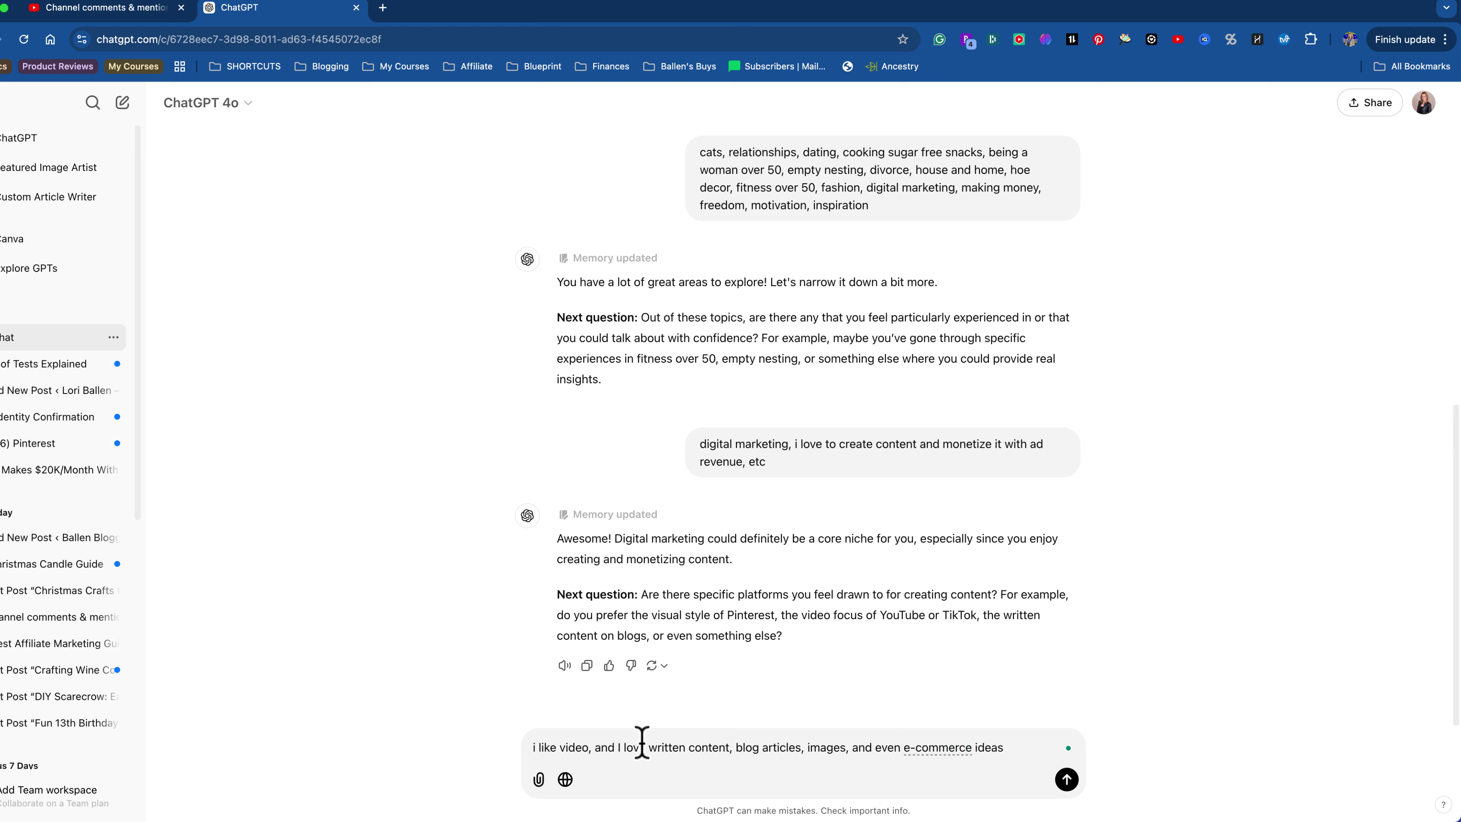
pyautogui.press('Return')
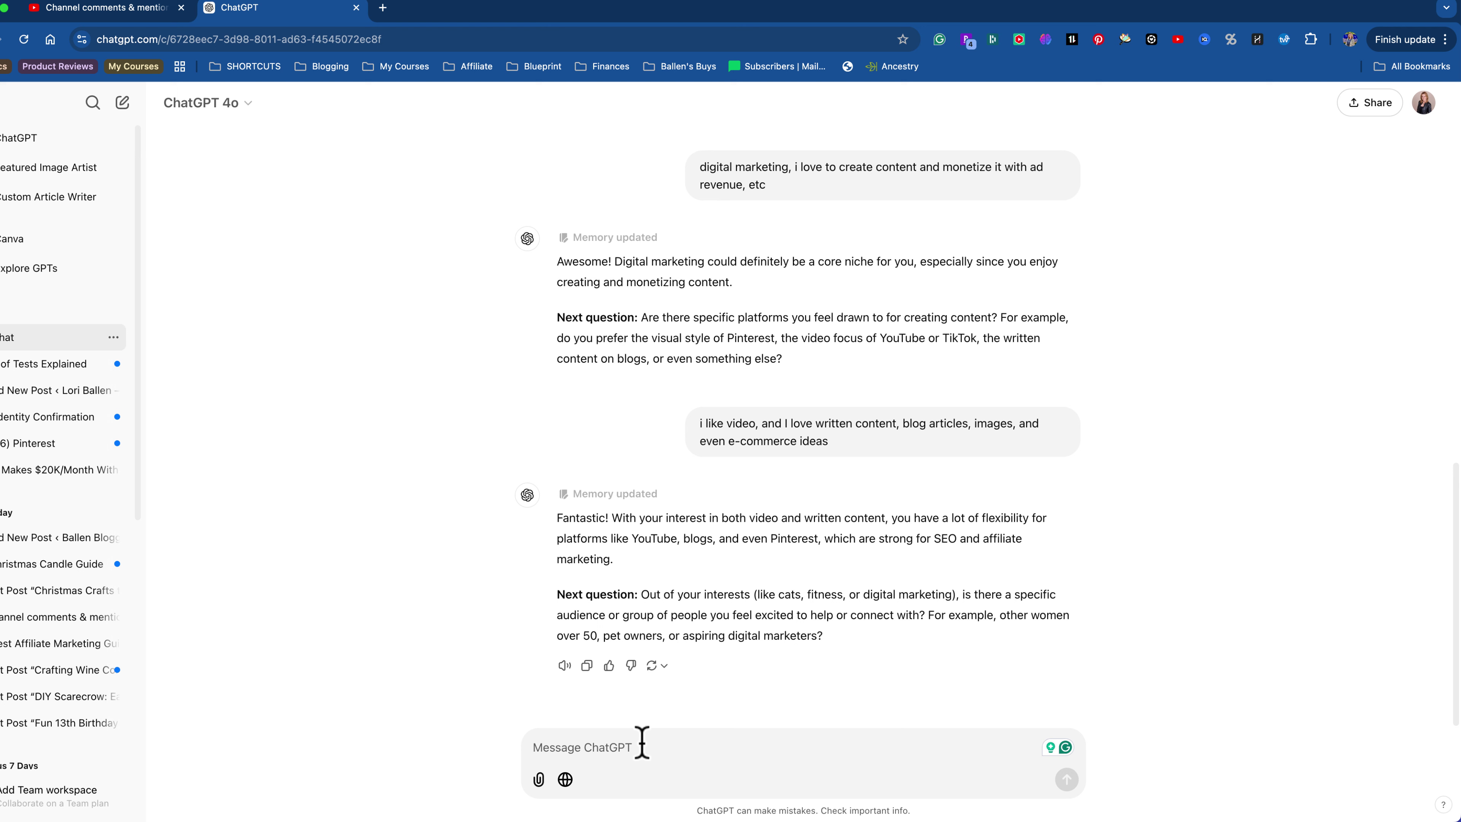
pyautogui.write('peo')
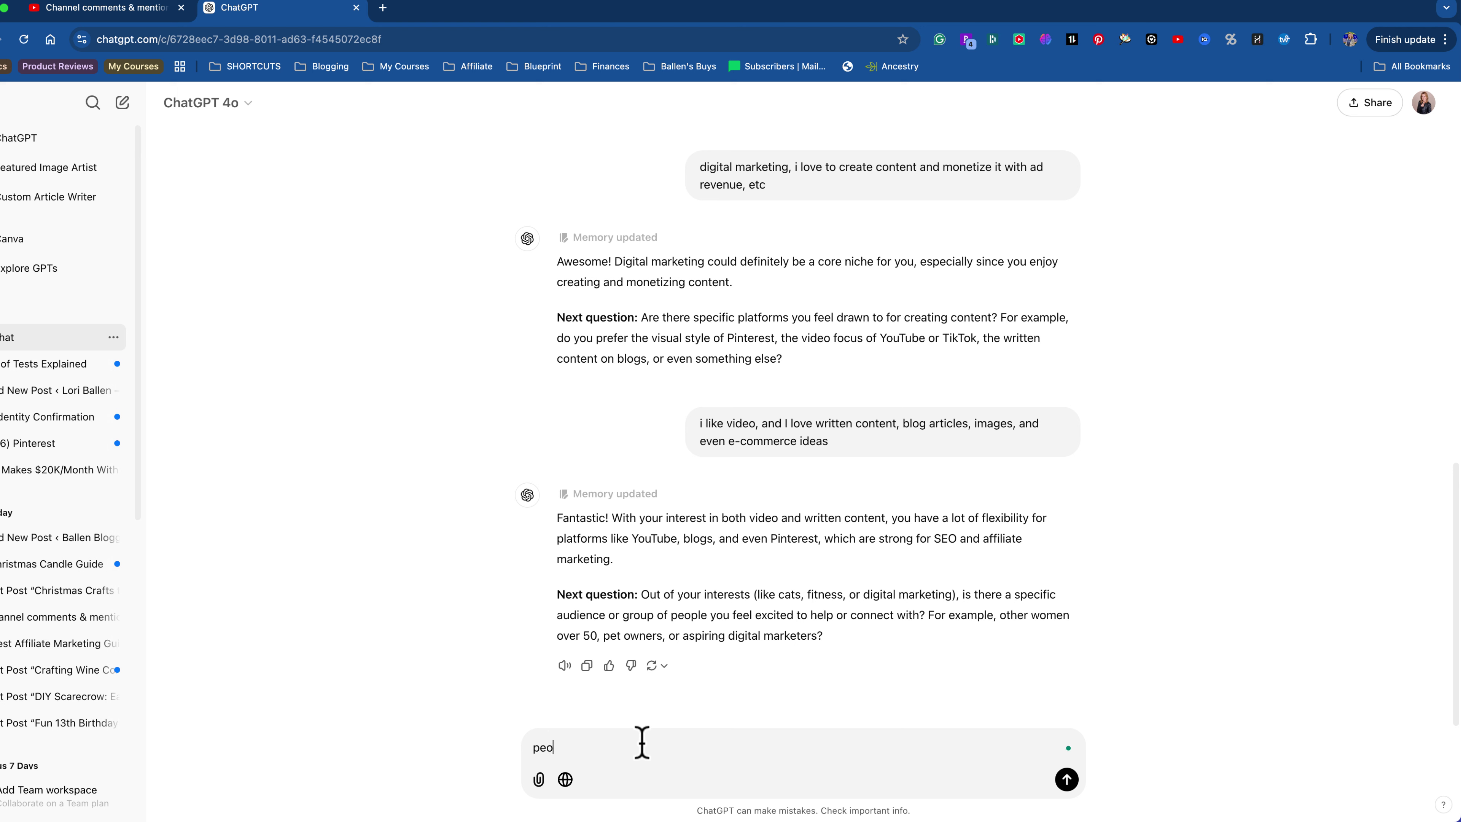
pyautogui.write('ple over 40 mostly that')
pyautogui.write('wsant to make money online')
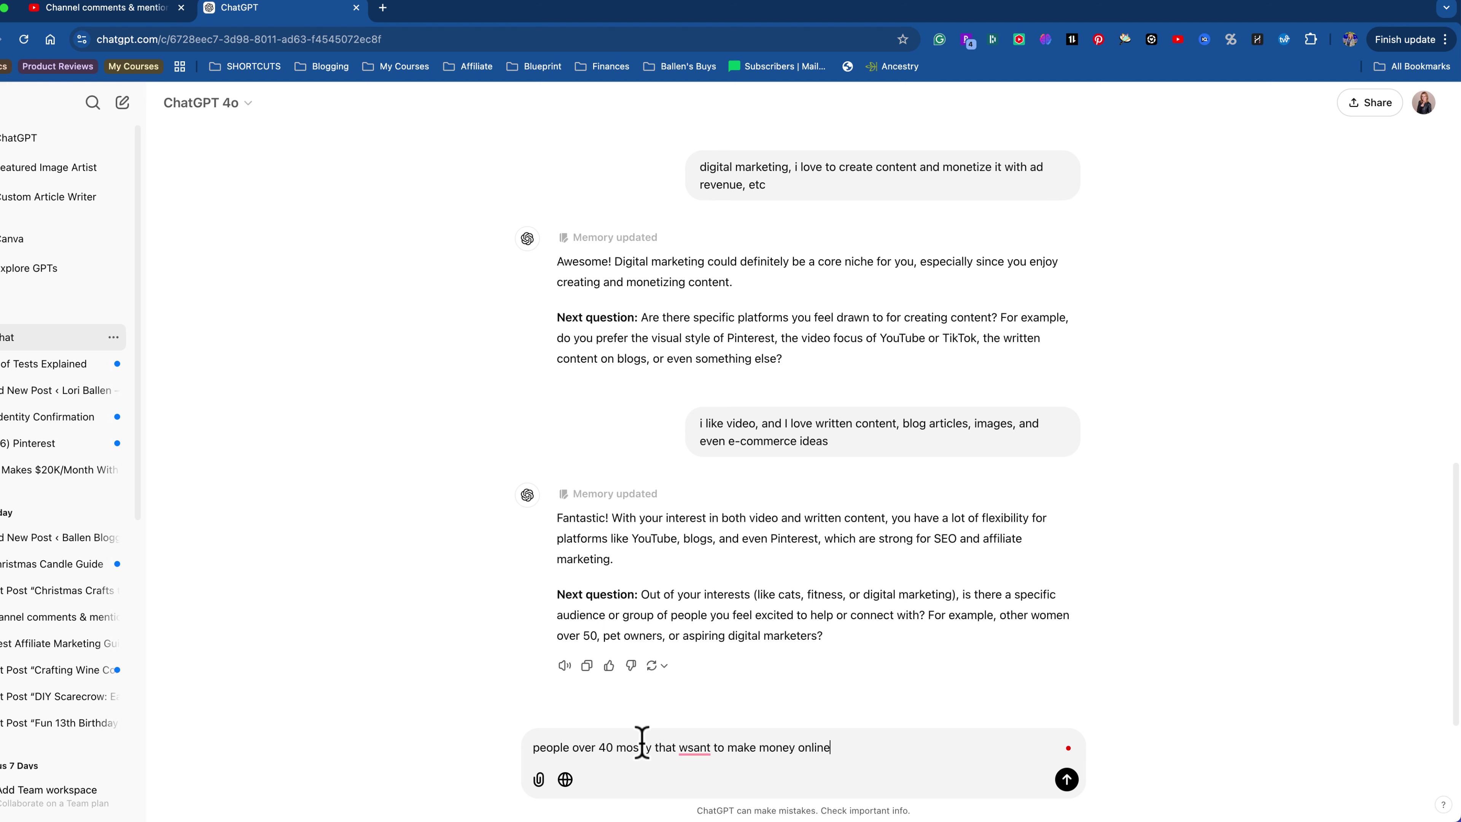
pyautogui.press('Return')
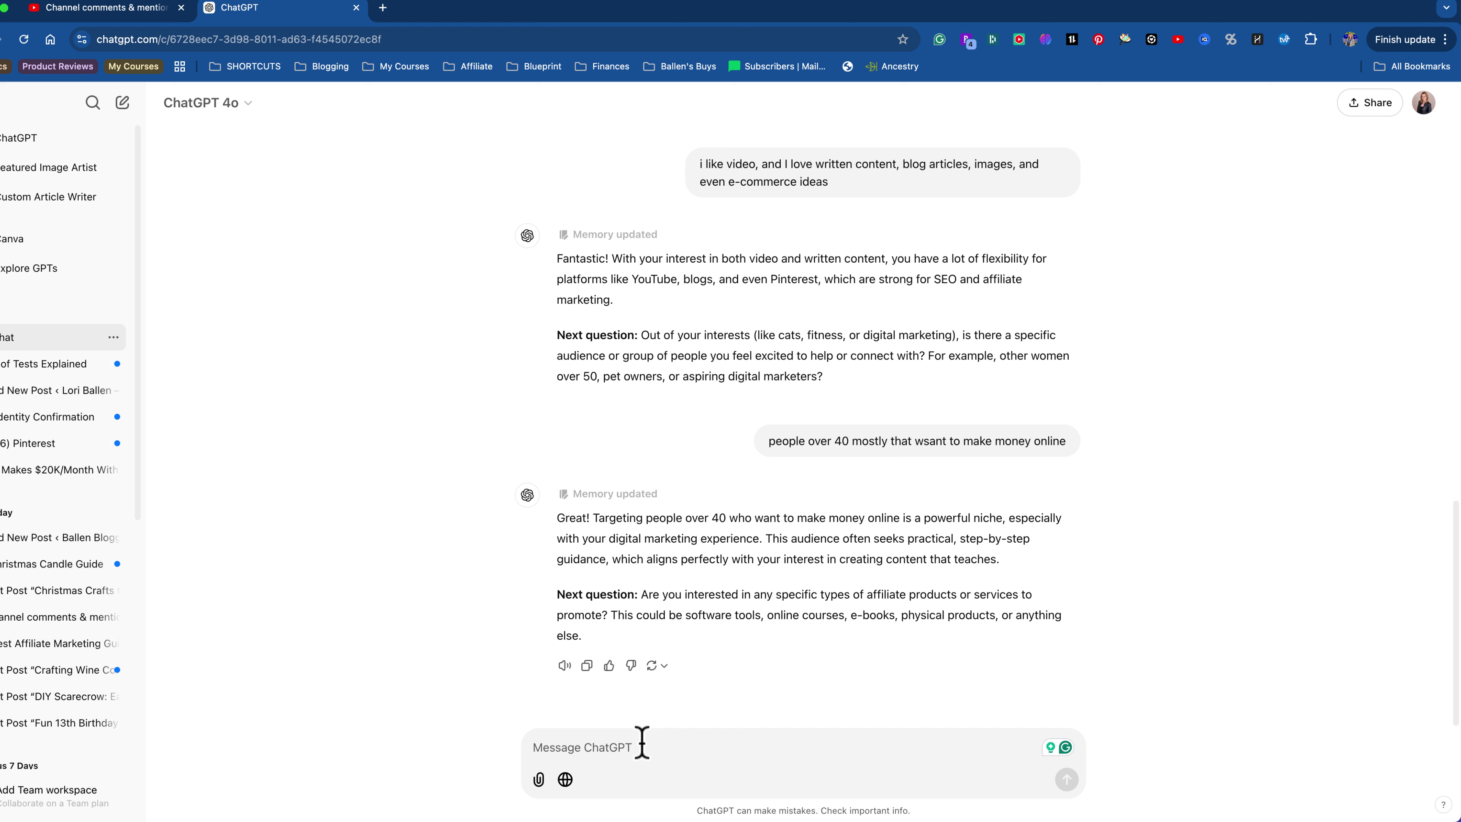
# Send 'all of it', favoring recurring commissions, then draft the everyday mid-range price reply.
pyautogui.write('all of it, i')
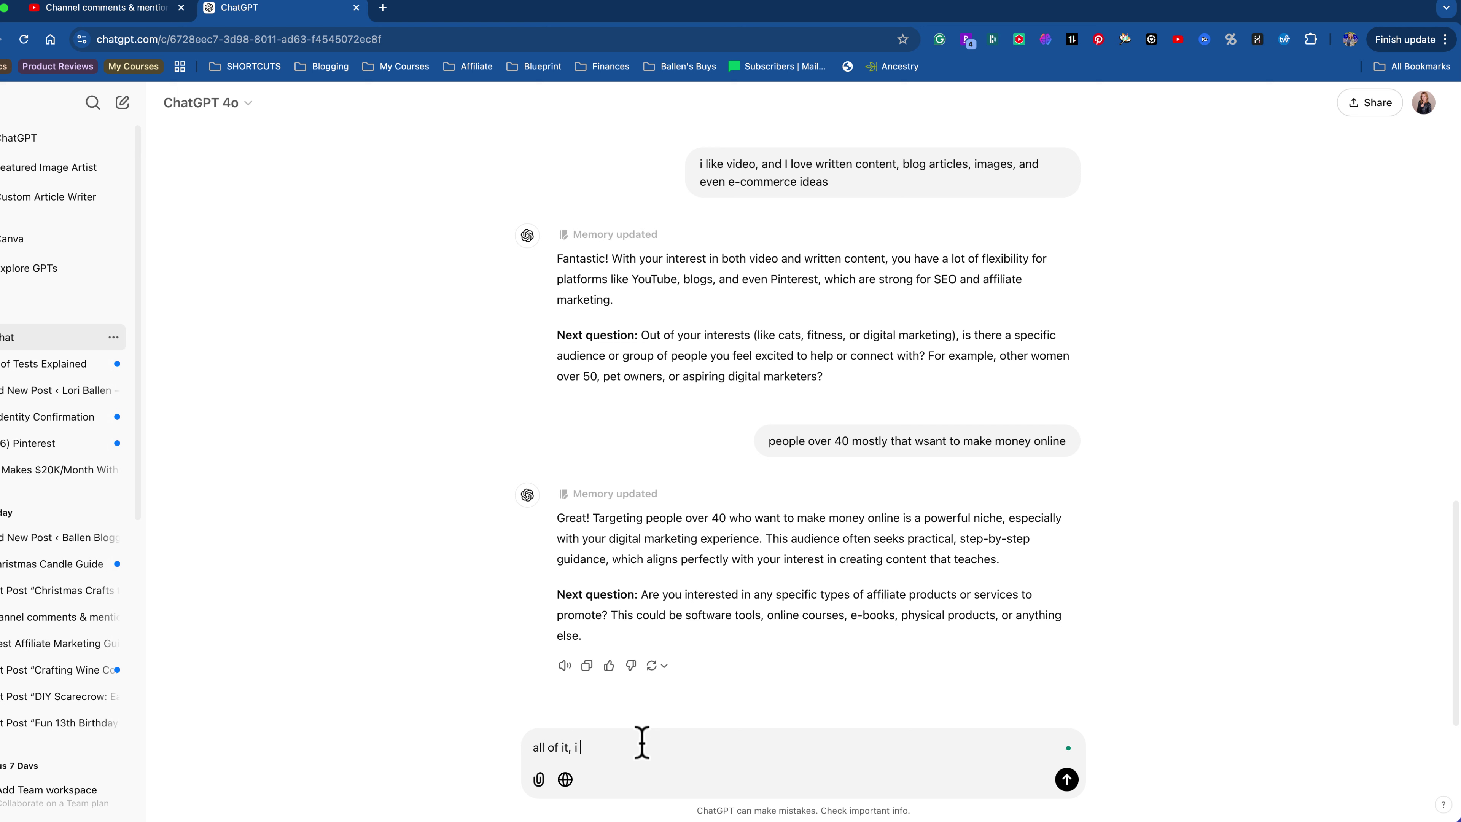
pyautogui.write(' do love the opportunity to earn re')
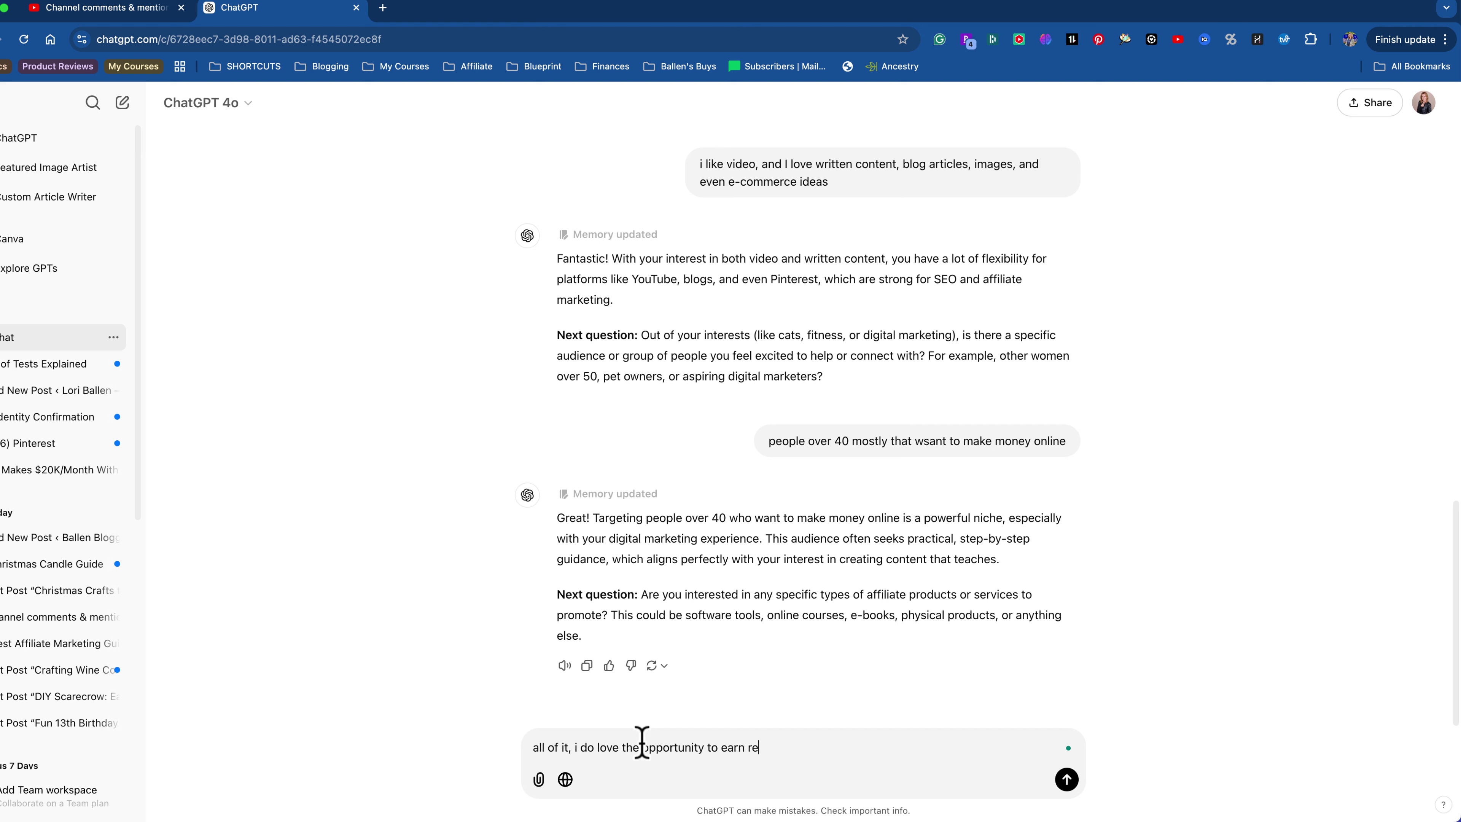
pyautogui.write('curring commissions, but am open to all sug')
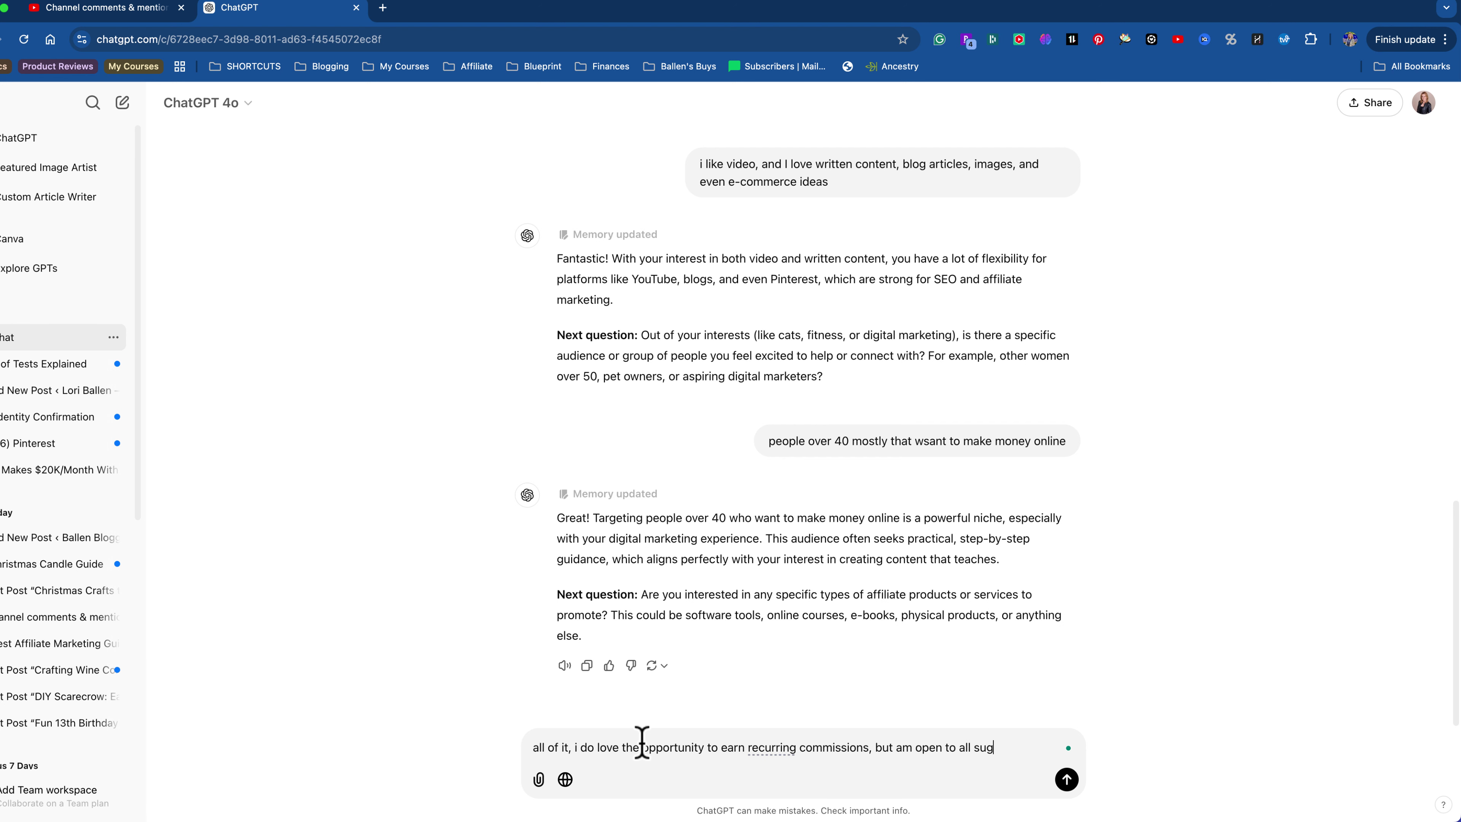
pyautogui.write('gestions')
pyautogui.press('Return')
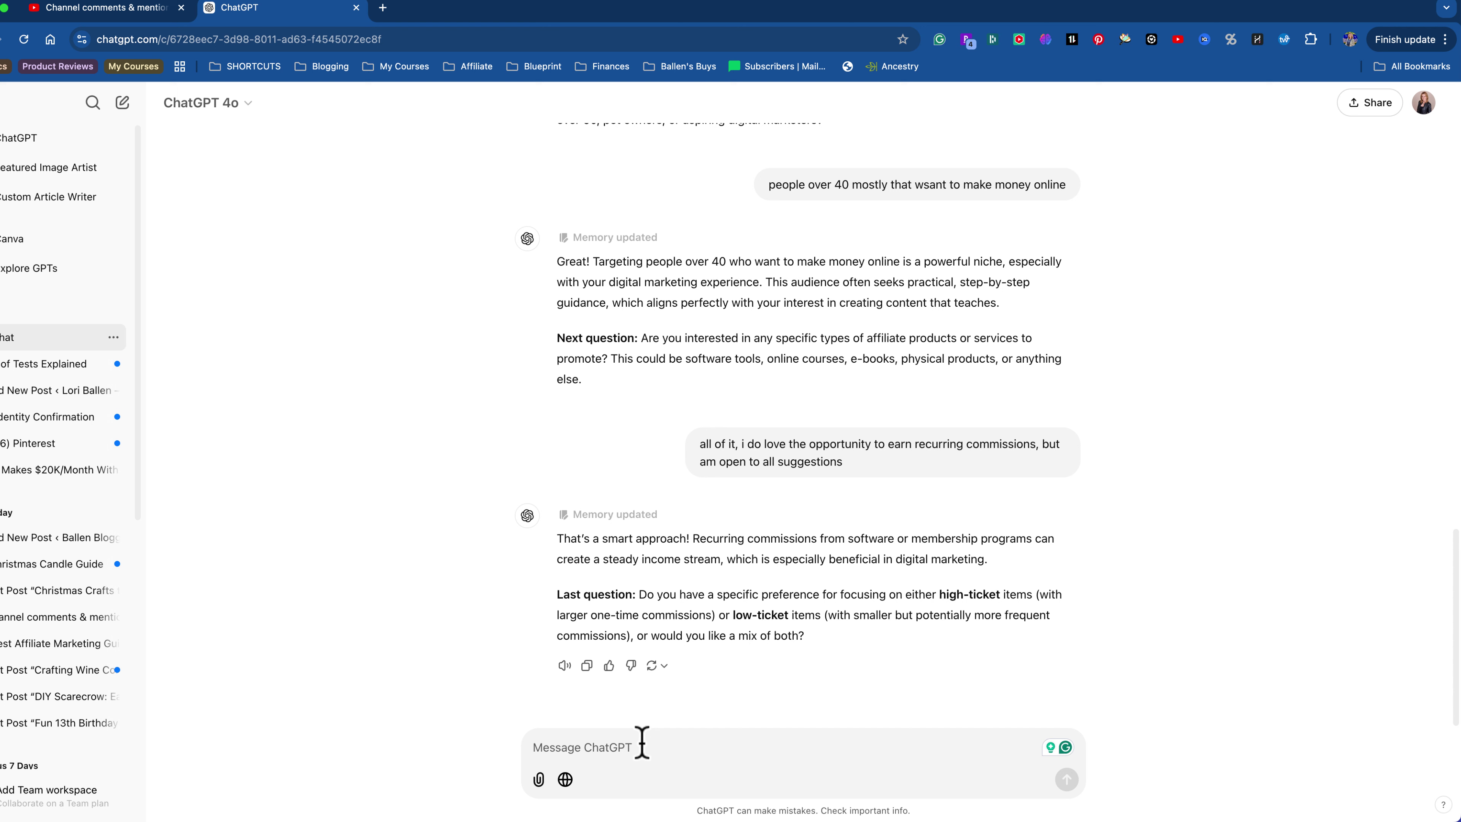
pyautogui.write('i p')
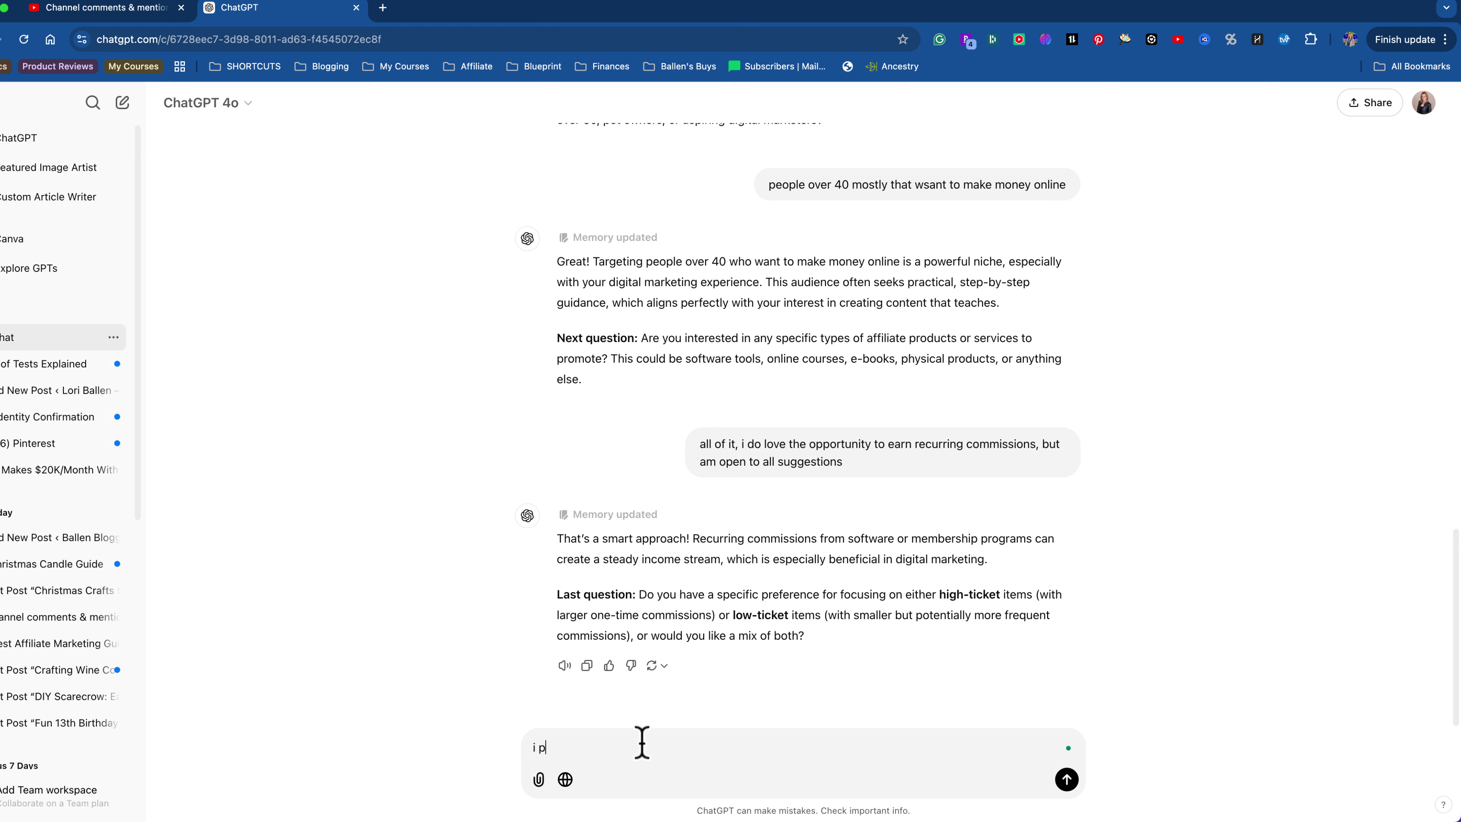
pyautogui.write('refer bread and butter kind of spend meaning the')
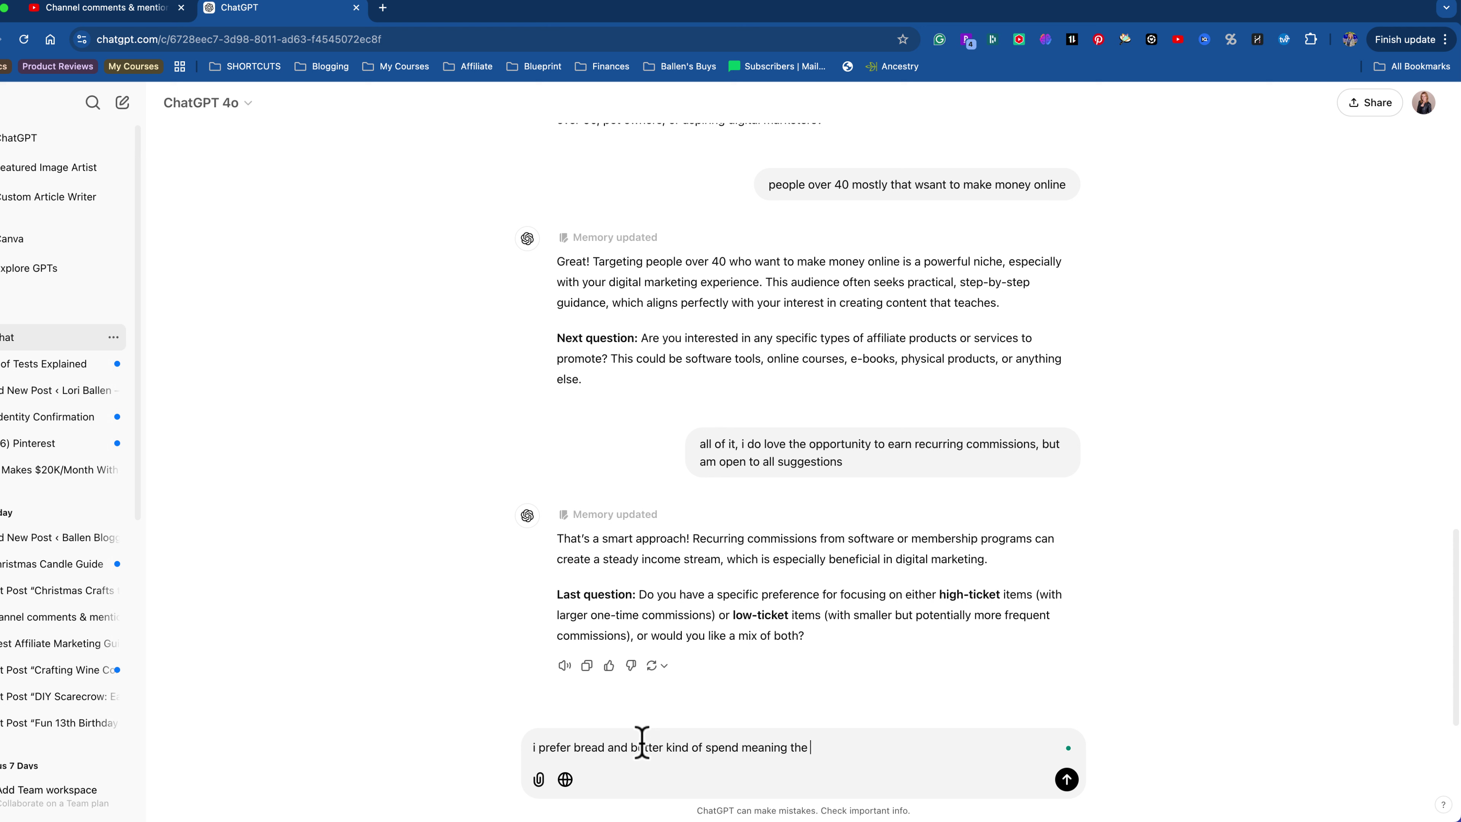
pyautogui.write(' price ranges people spend every day, so')
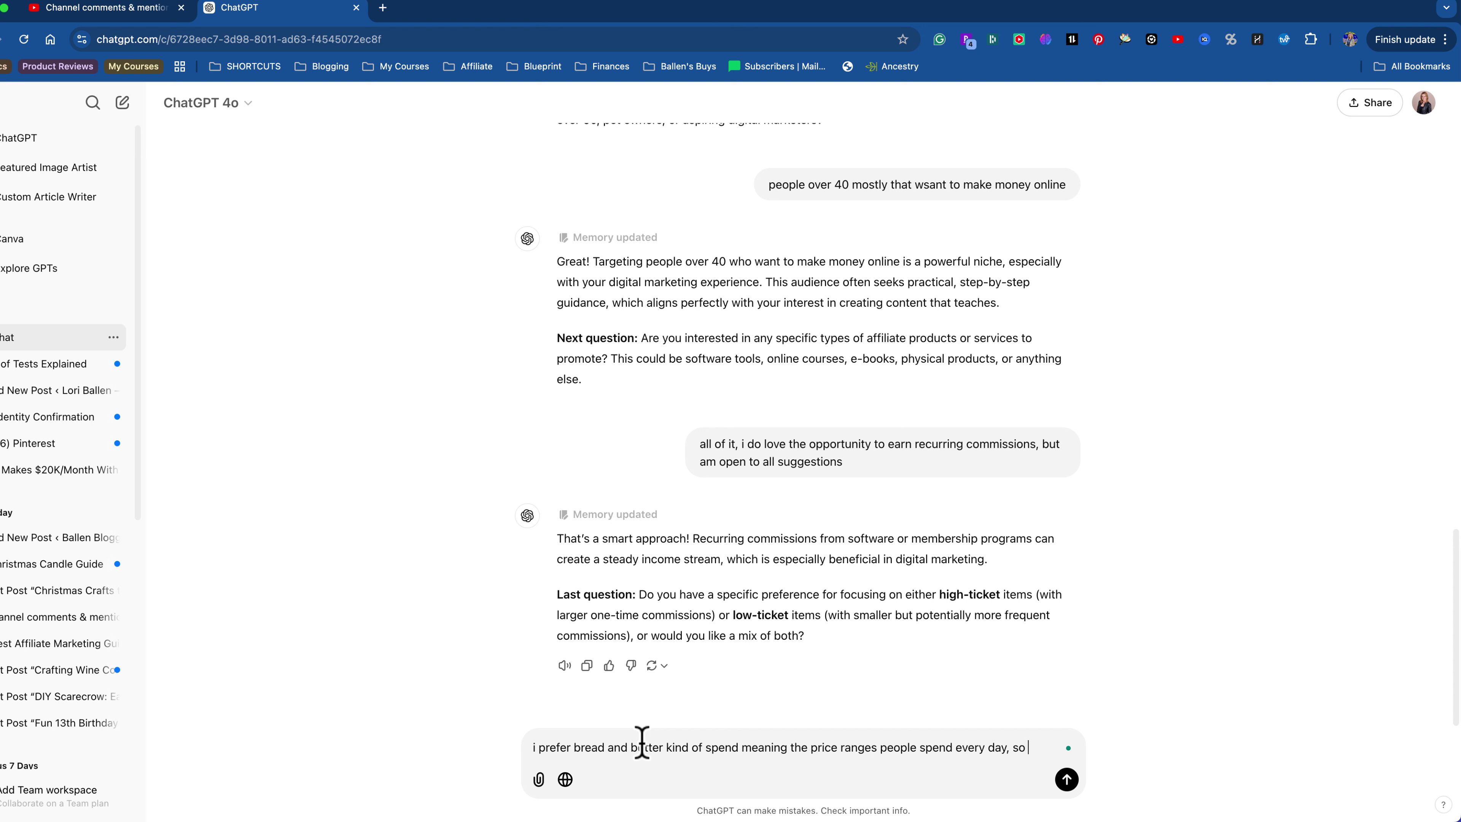
pyautogui.write(' not the cheapest, but not ')
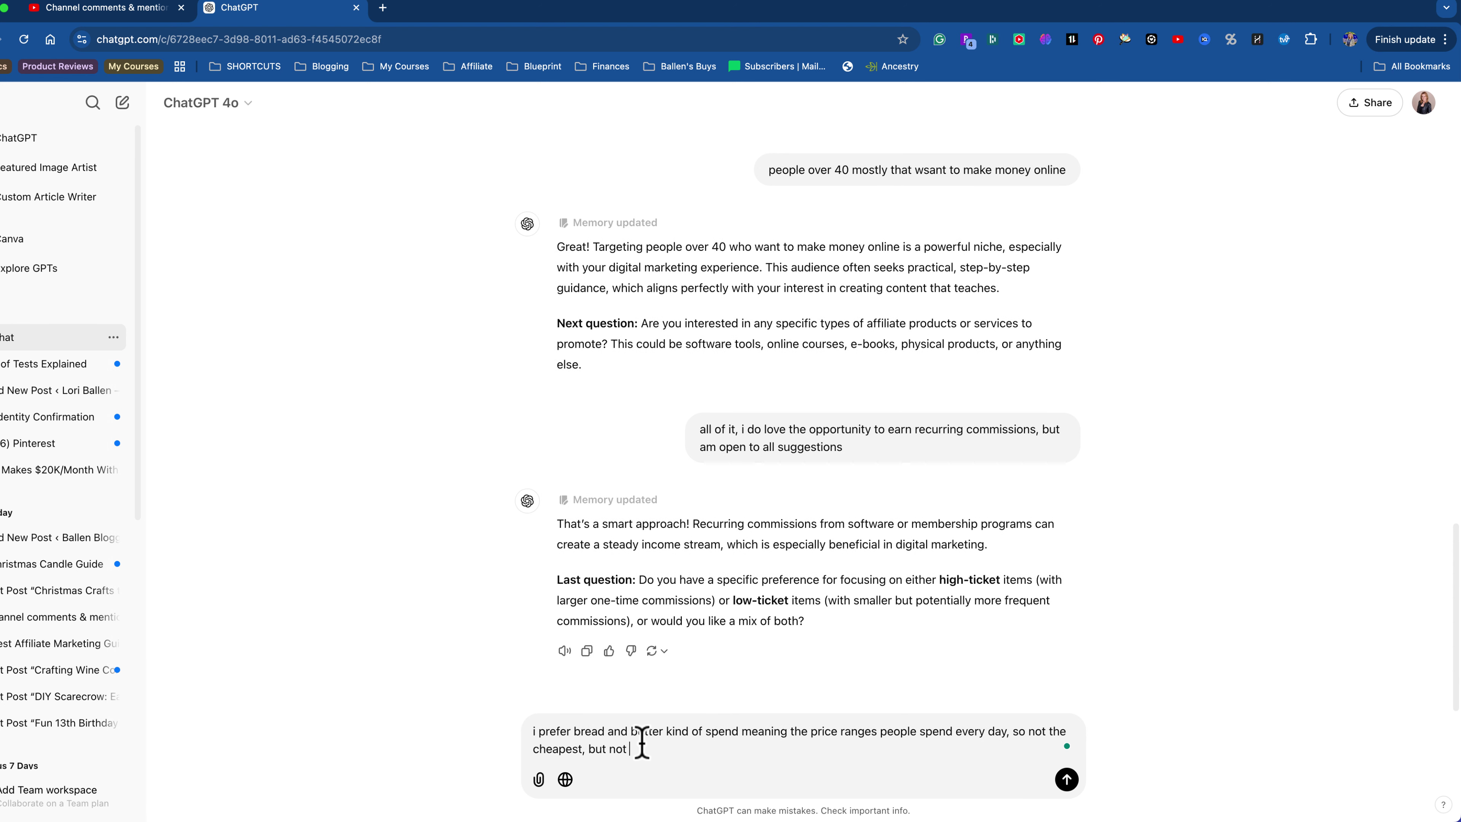
pyautogui.write('the most expensive')
# Send the mid-range price answer and scroll through the three returned niche ideas.
pyautogui.press('Return')
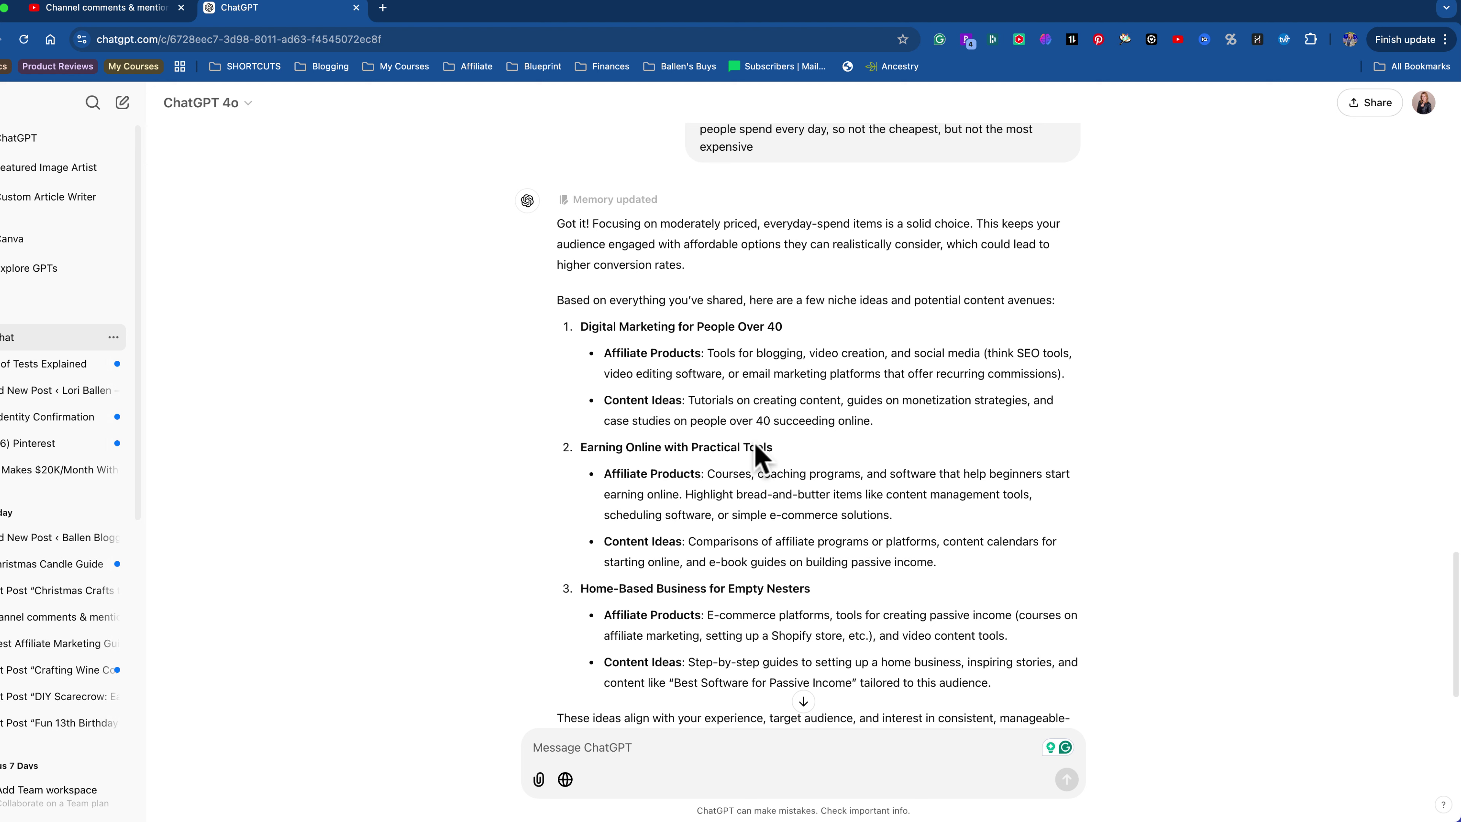
pyautogui.scroll(-2, 758, 455)
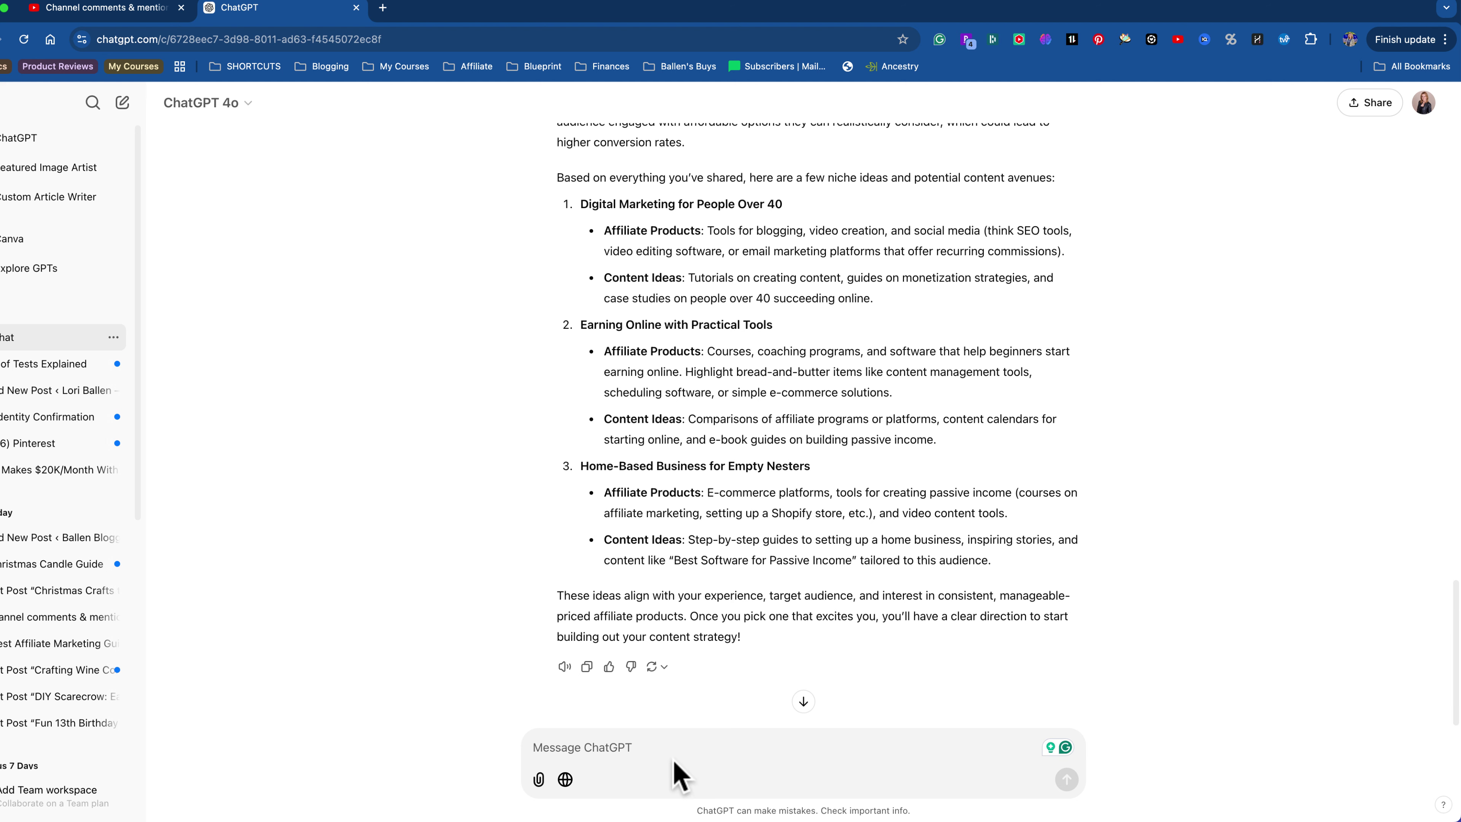
pyautogui.scroll(2, 765, 662)
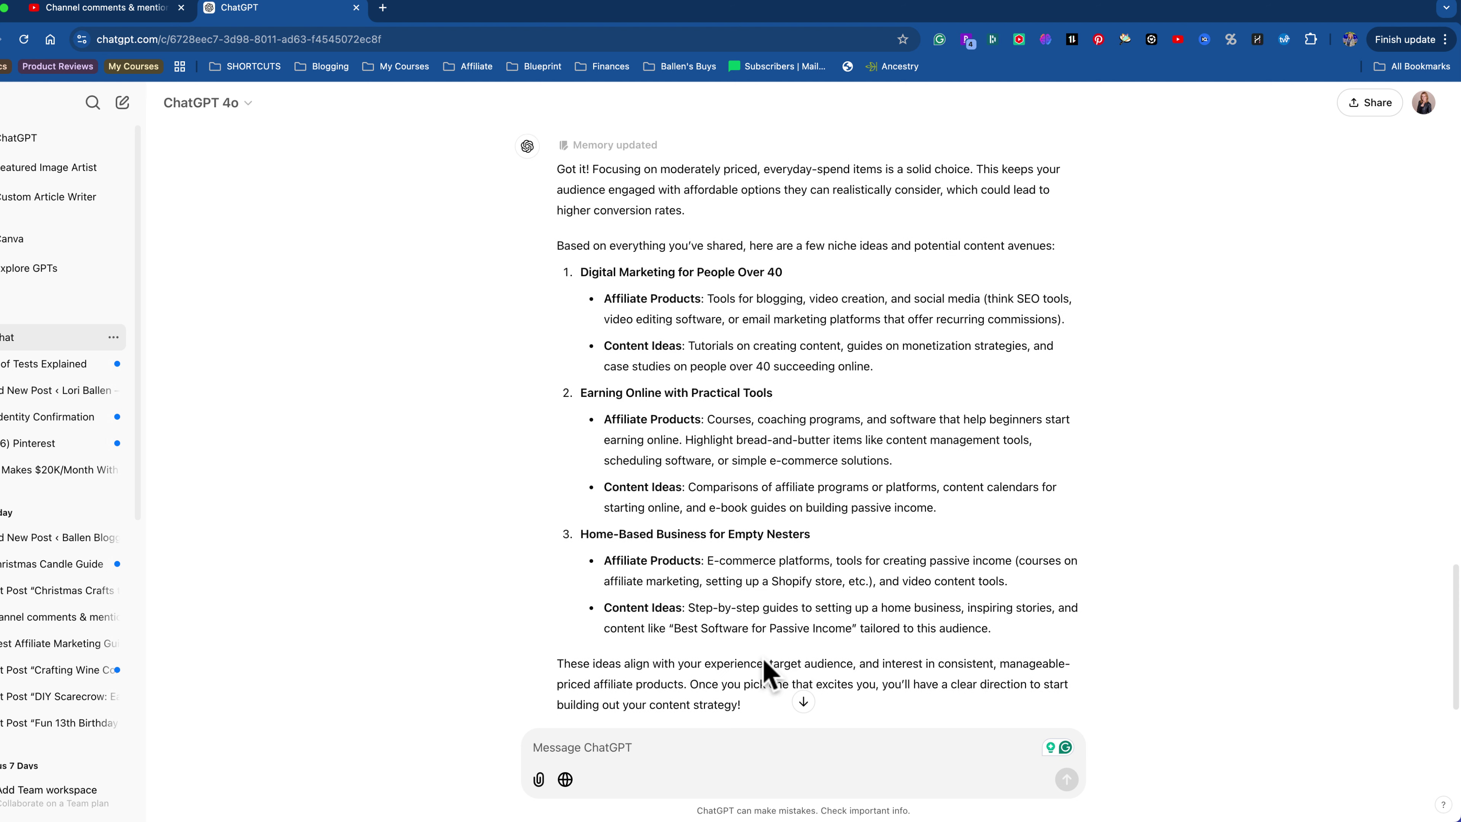
pyautogui.scroll(-1, 771, 673)
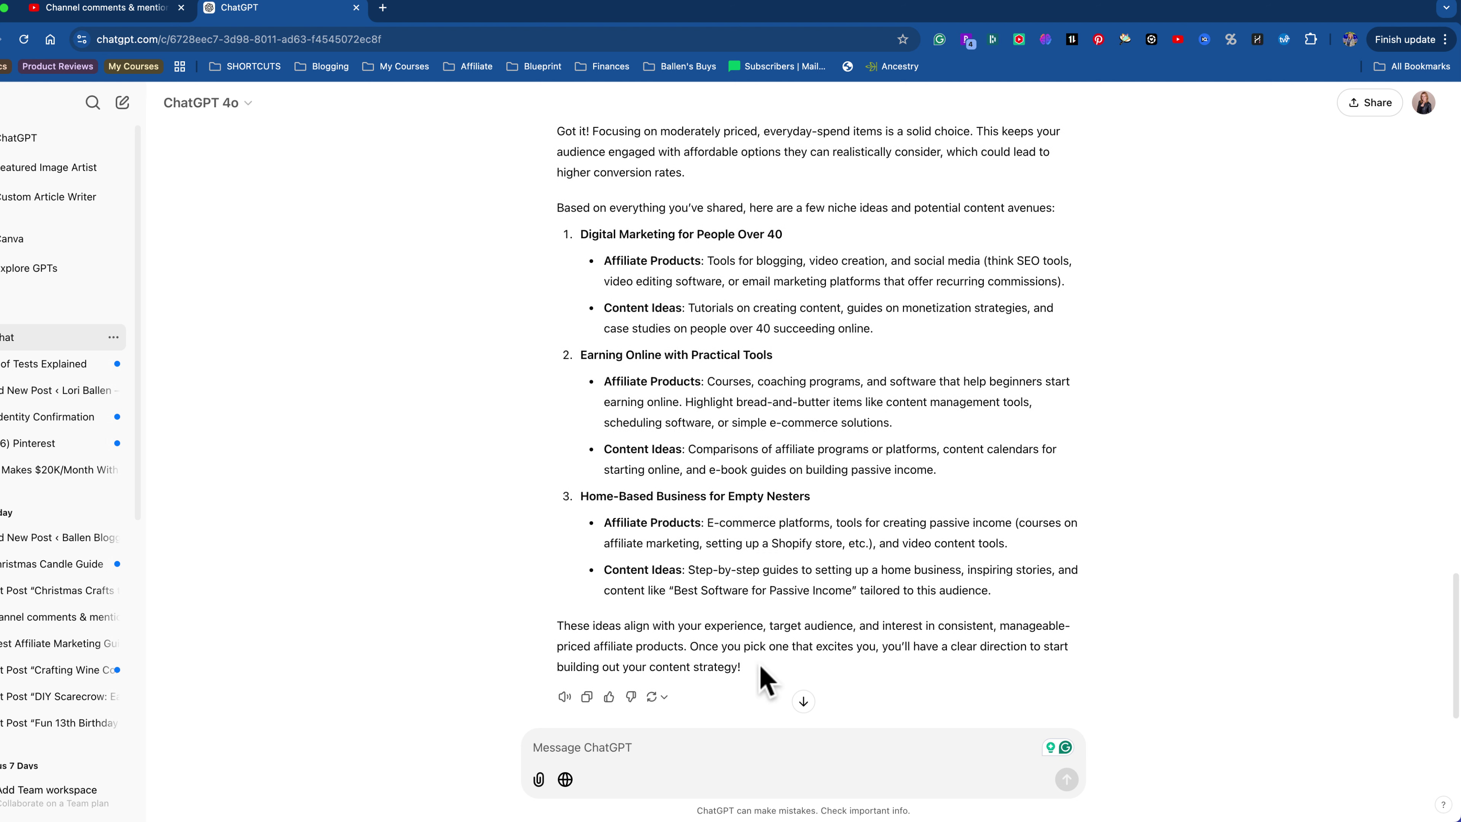
# Ask 'now what?' and read the roadmap, highlighting 'Digital Marketing for People Over 40'.
pyautogui.write('now')
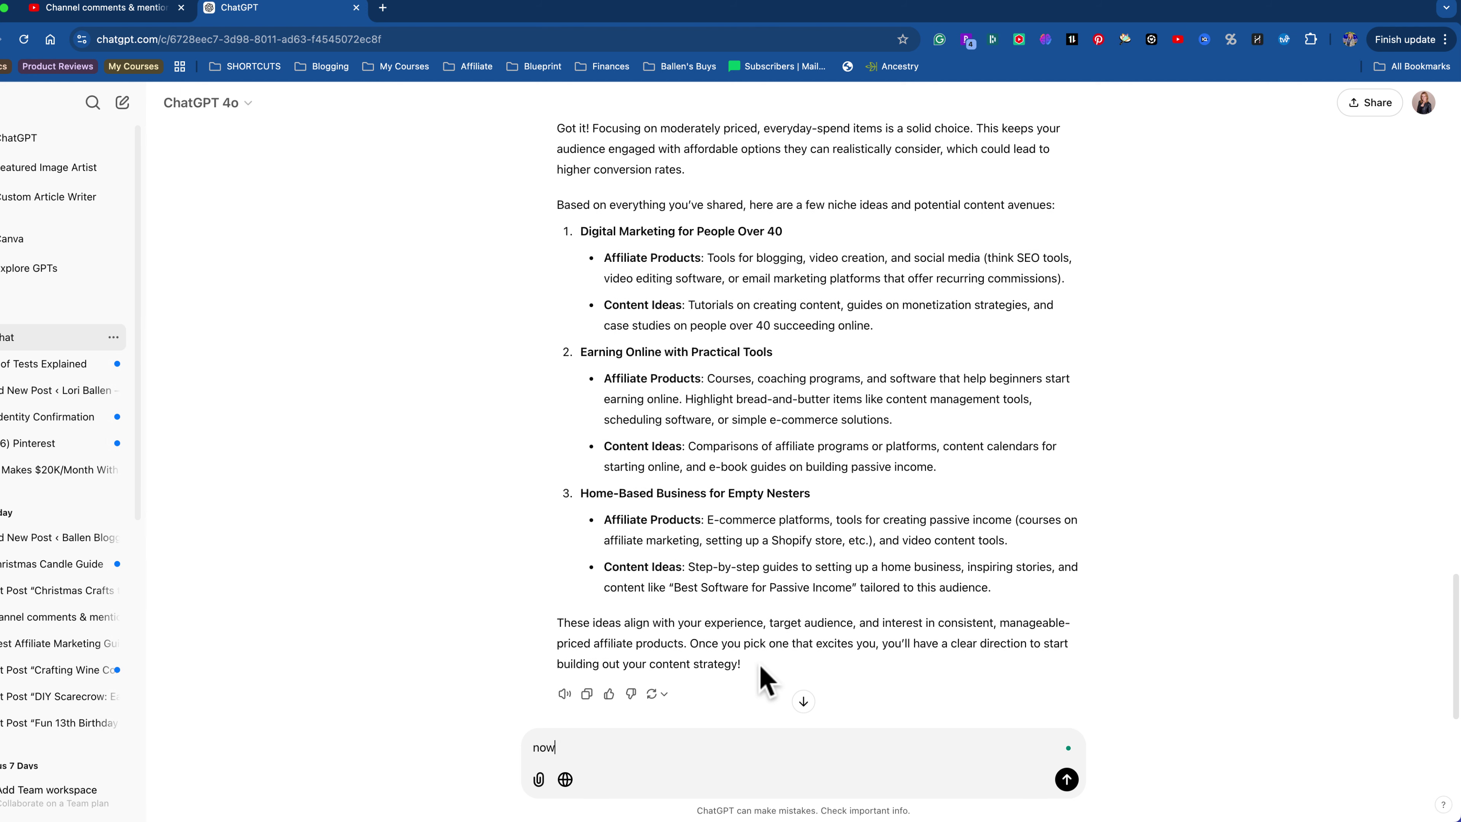
pyautogui.write(' what?')
pyautogui.press('Return')
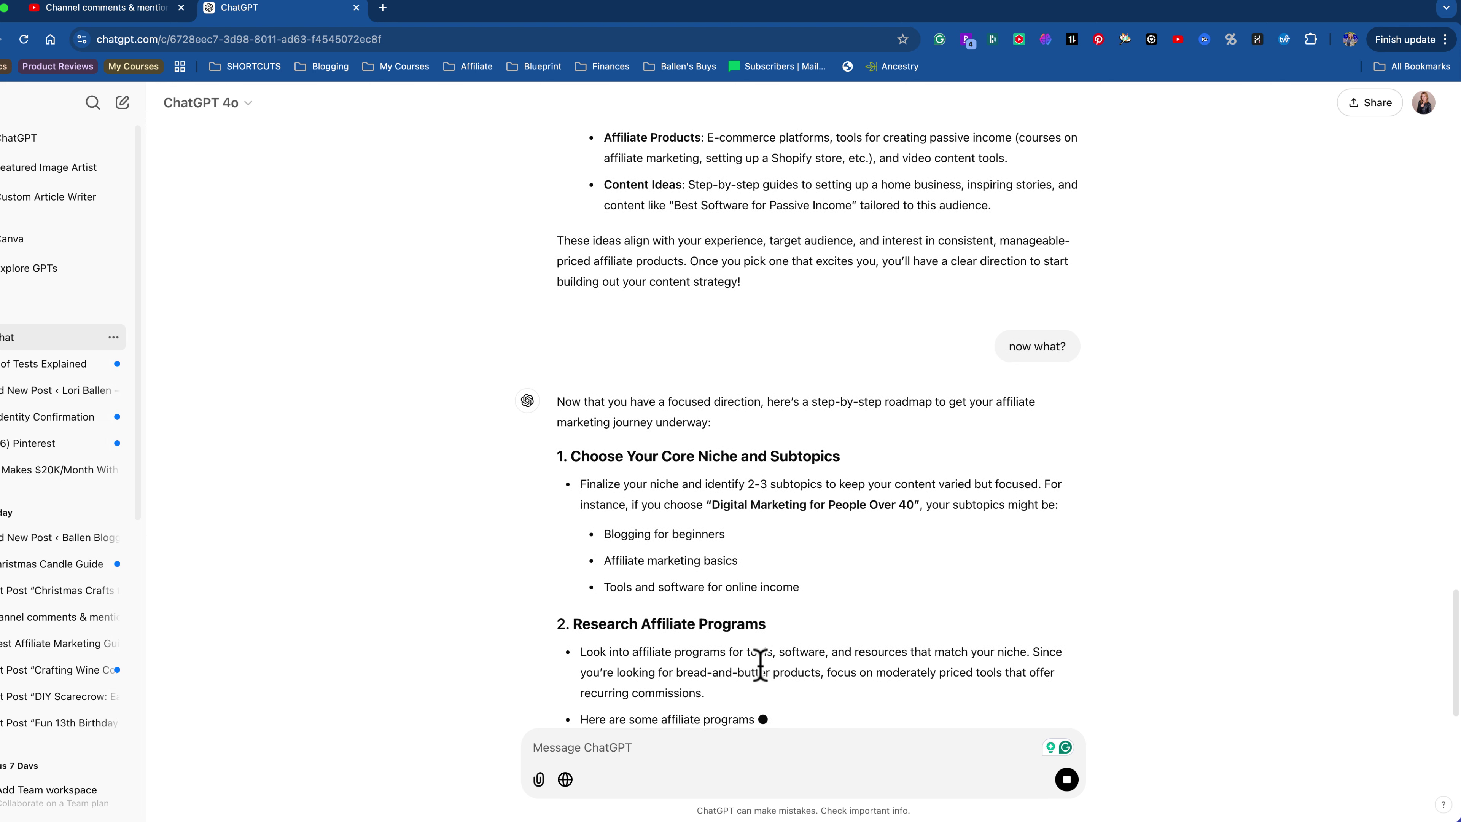
pyautogui.scroll(2, 714, 490)
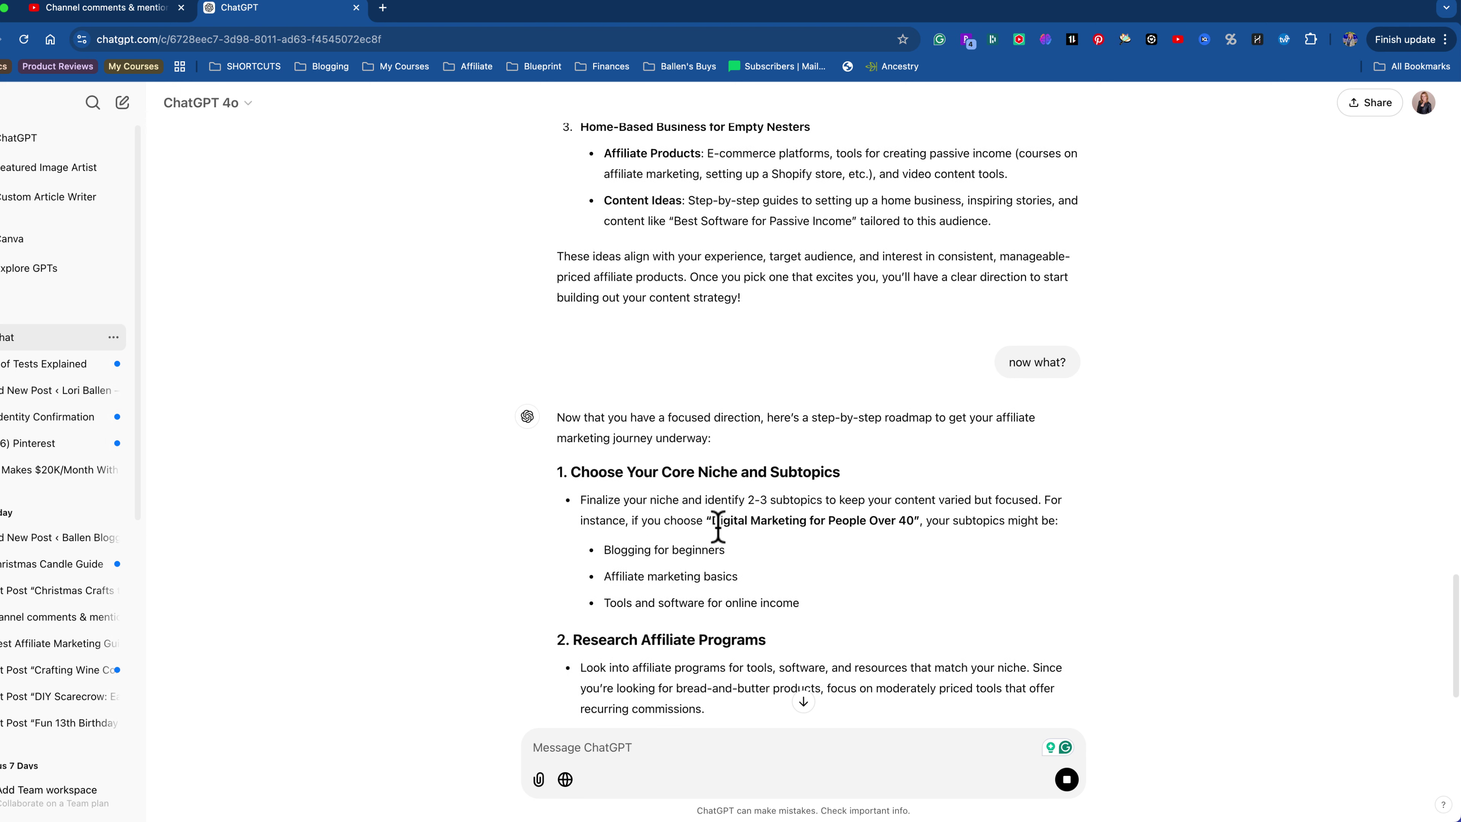
pyautogui.scroll(-1, 771, 541)
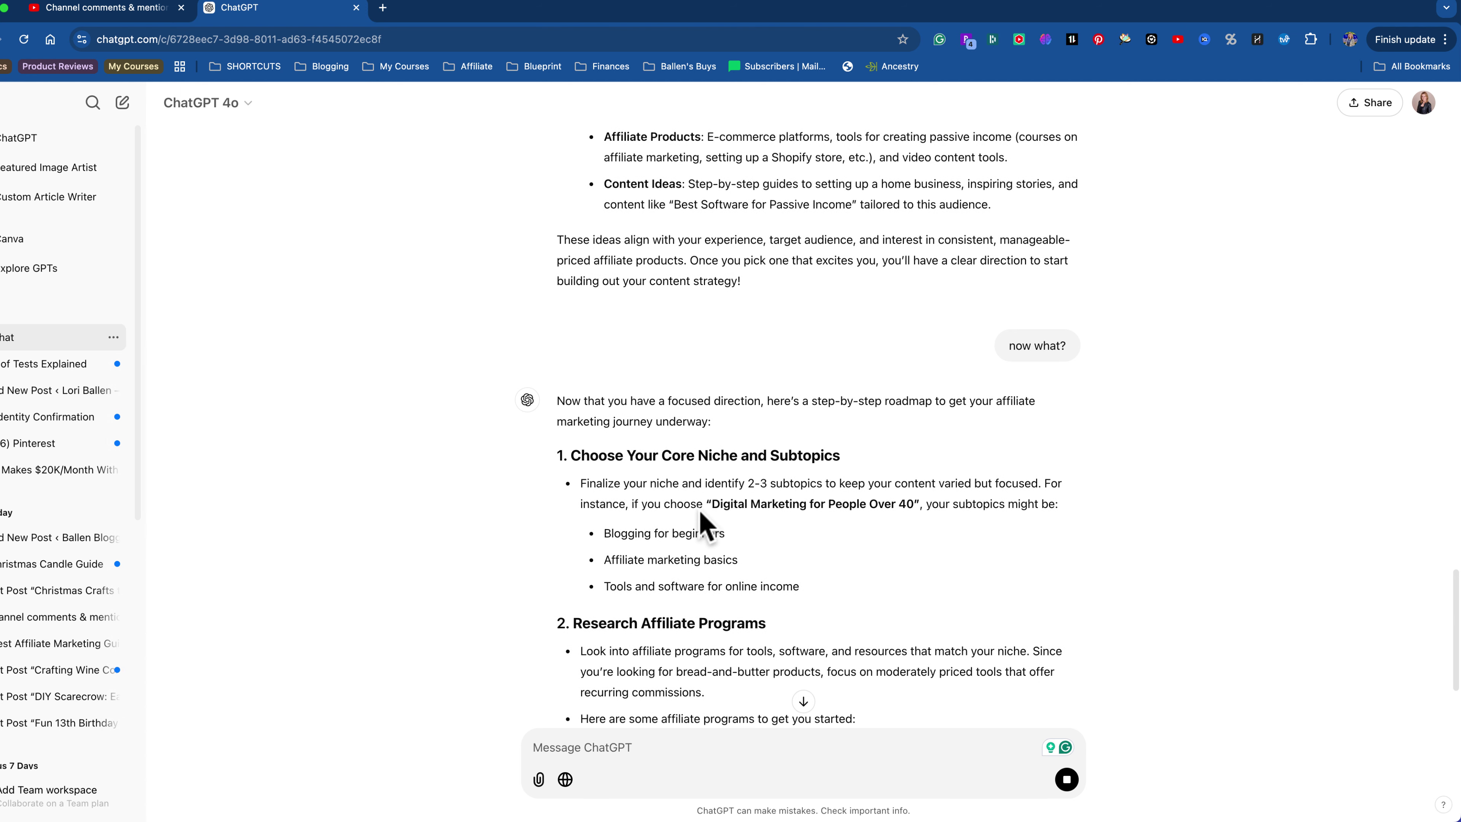
pyautogui.moveTo(712, 505); pyautogui.dragTo(916, 508)
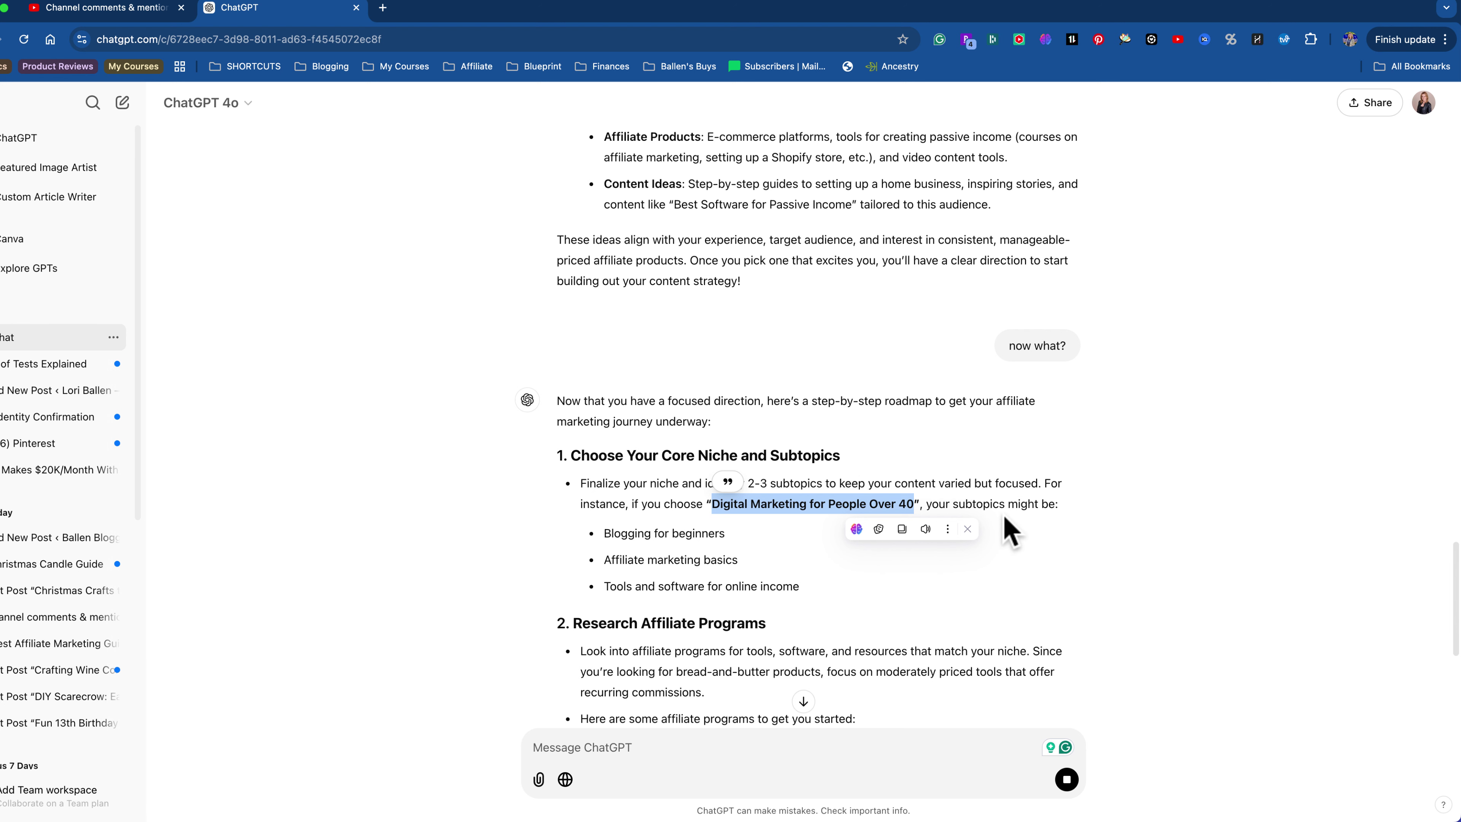
pyautogui.scroll(-1, 933, 489)
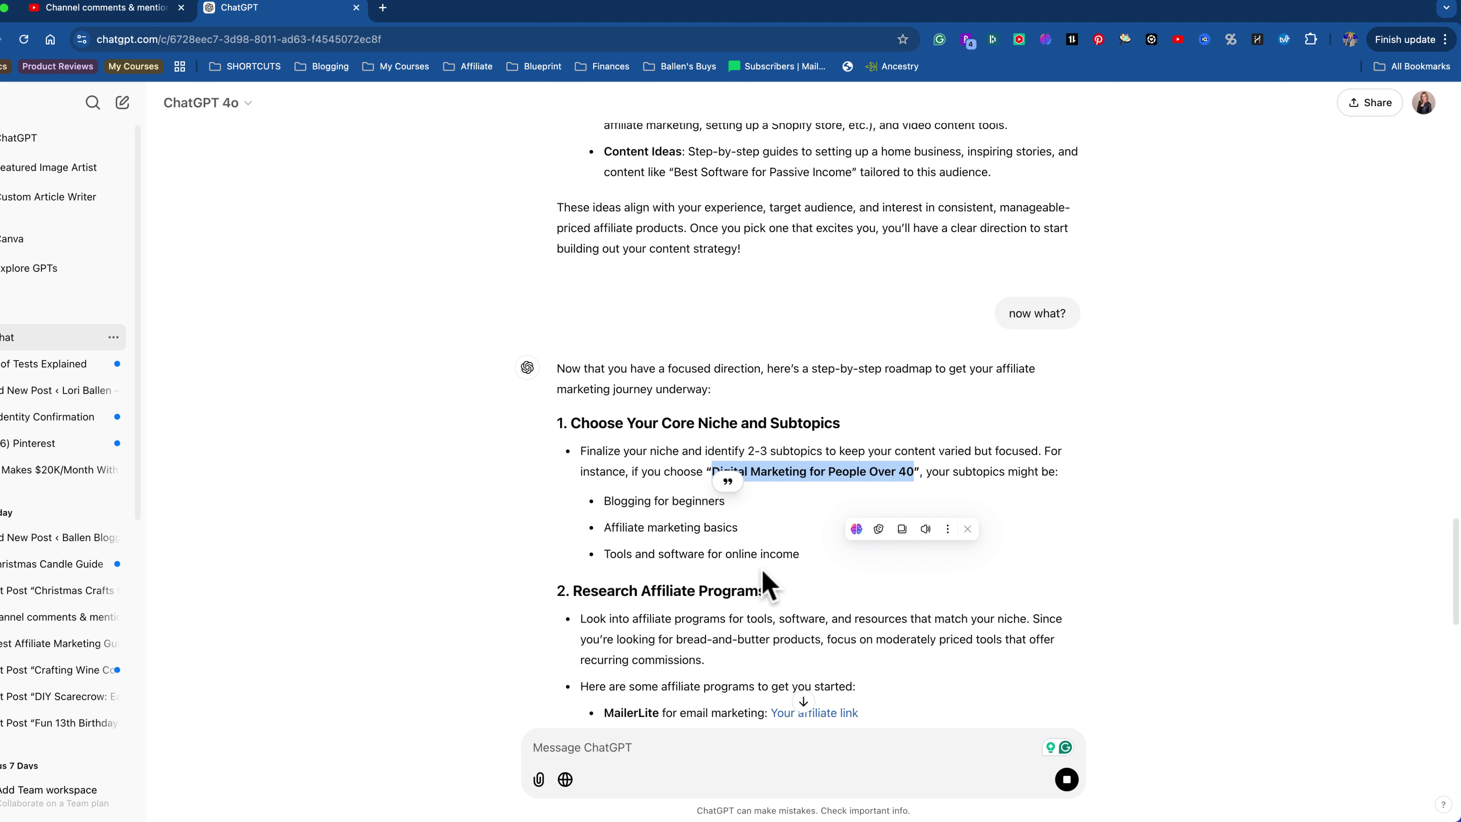
pyautogui.scroll(-5, 768, 584)
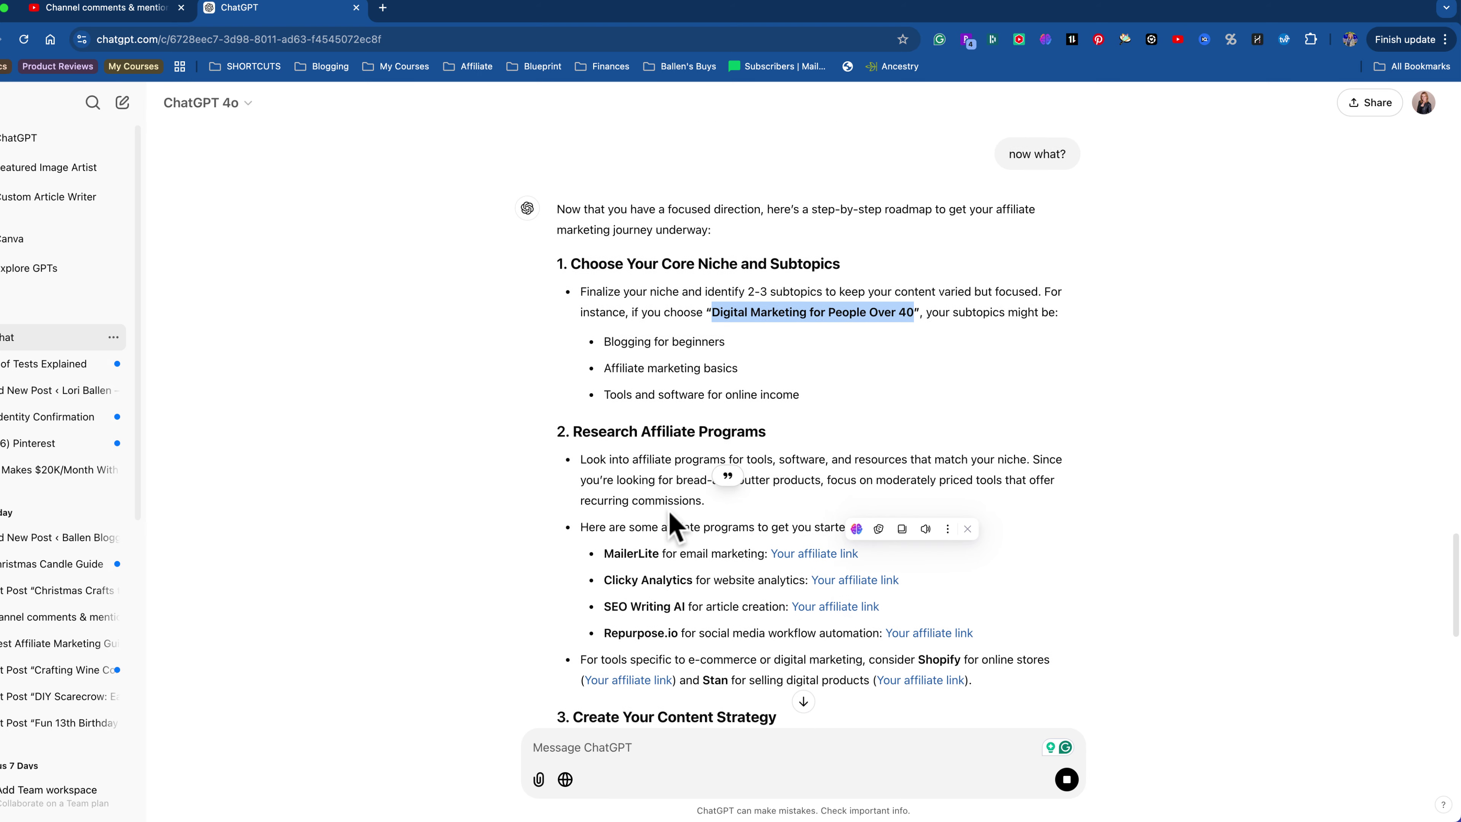
pyautogui.scroll(-2, 676, 525)
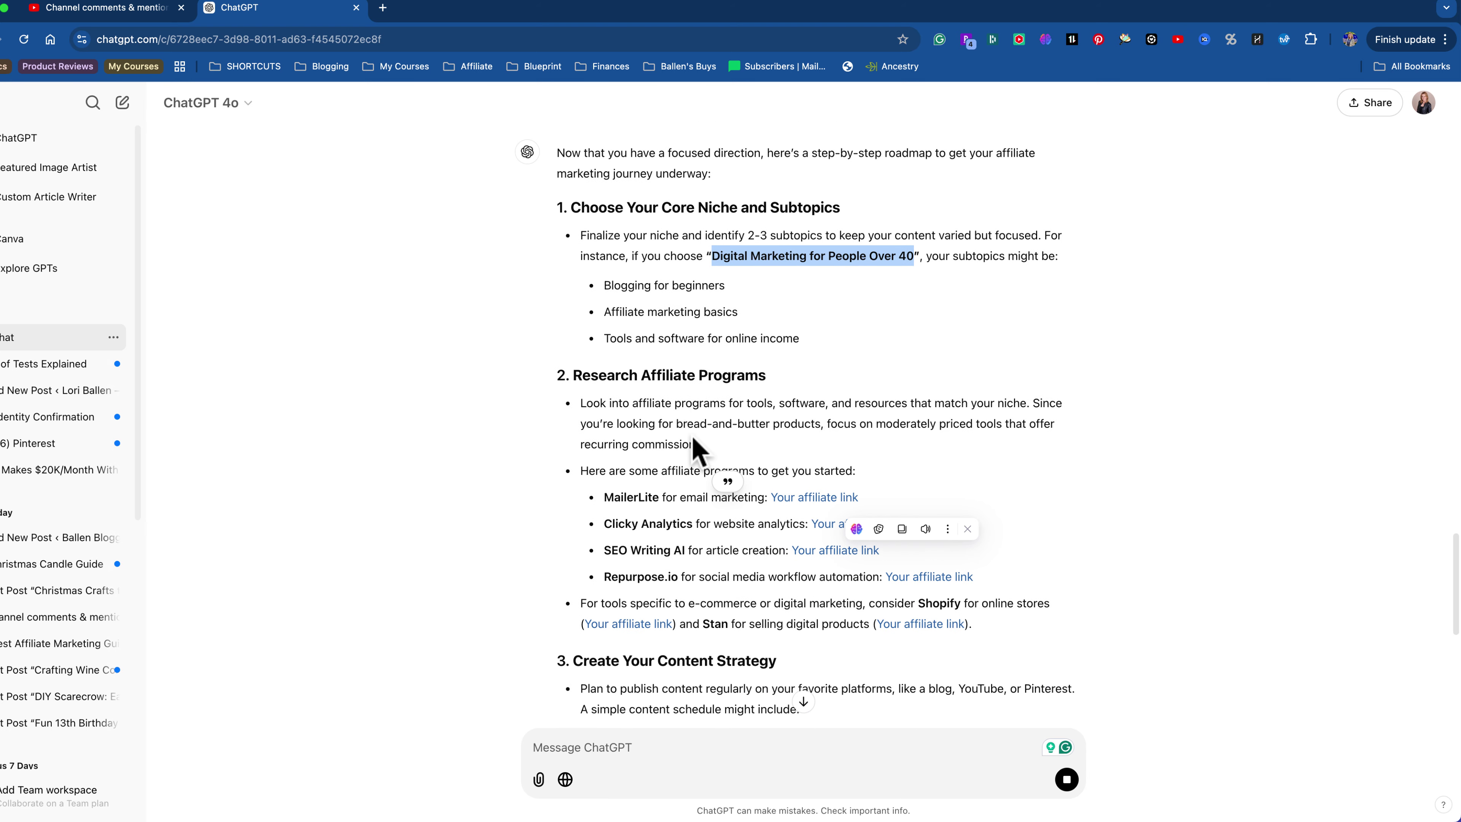
pyautogui.scroll(-3, 712, 610)
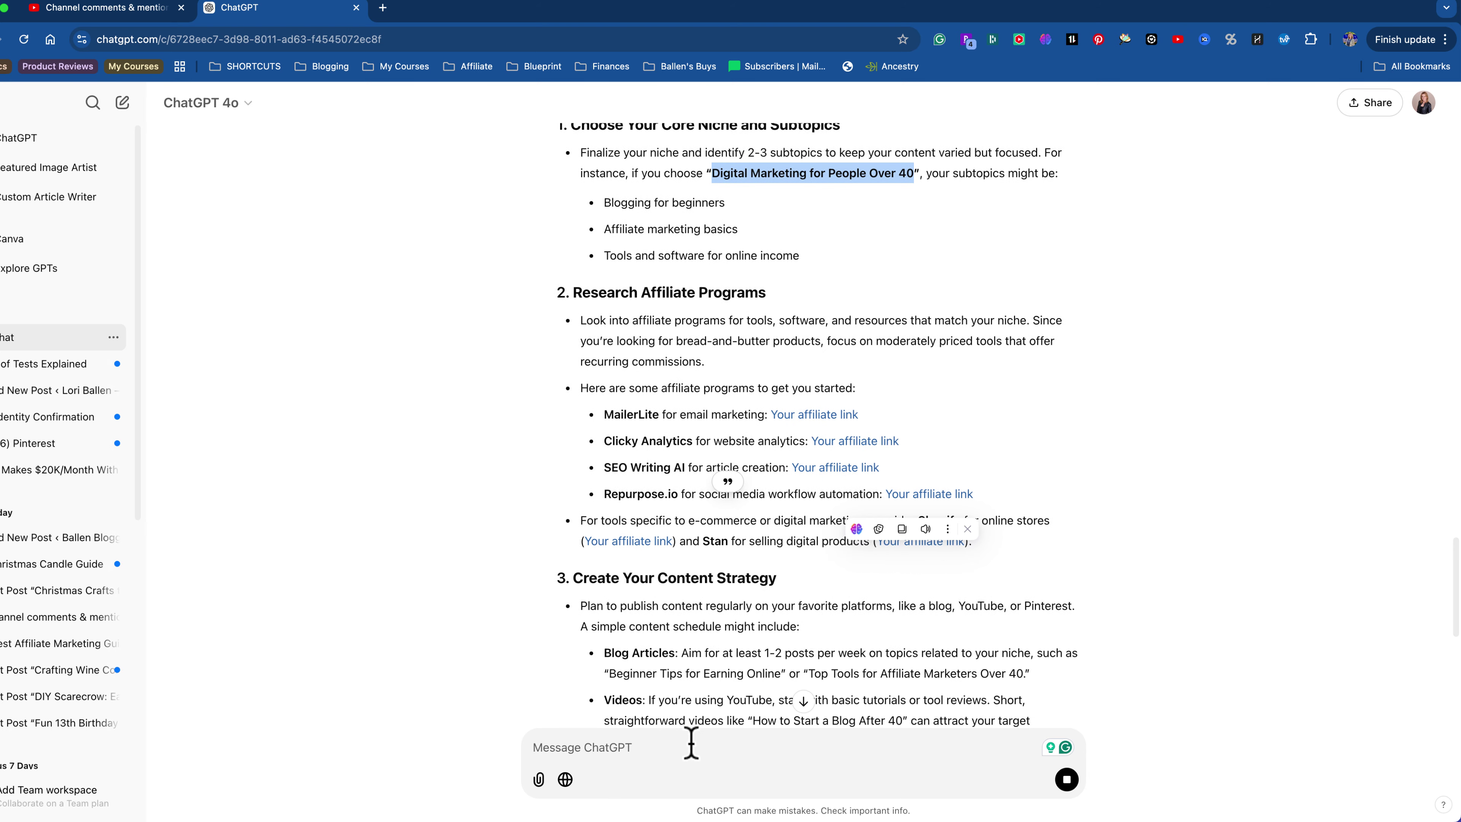
# Ask which platforms suit teaching digital marketing to over-40s and read the MailerLite-to-TikTok breakdown.
pyautogui.click(691, 744)
pyautogui.write('which pl')
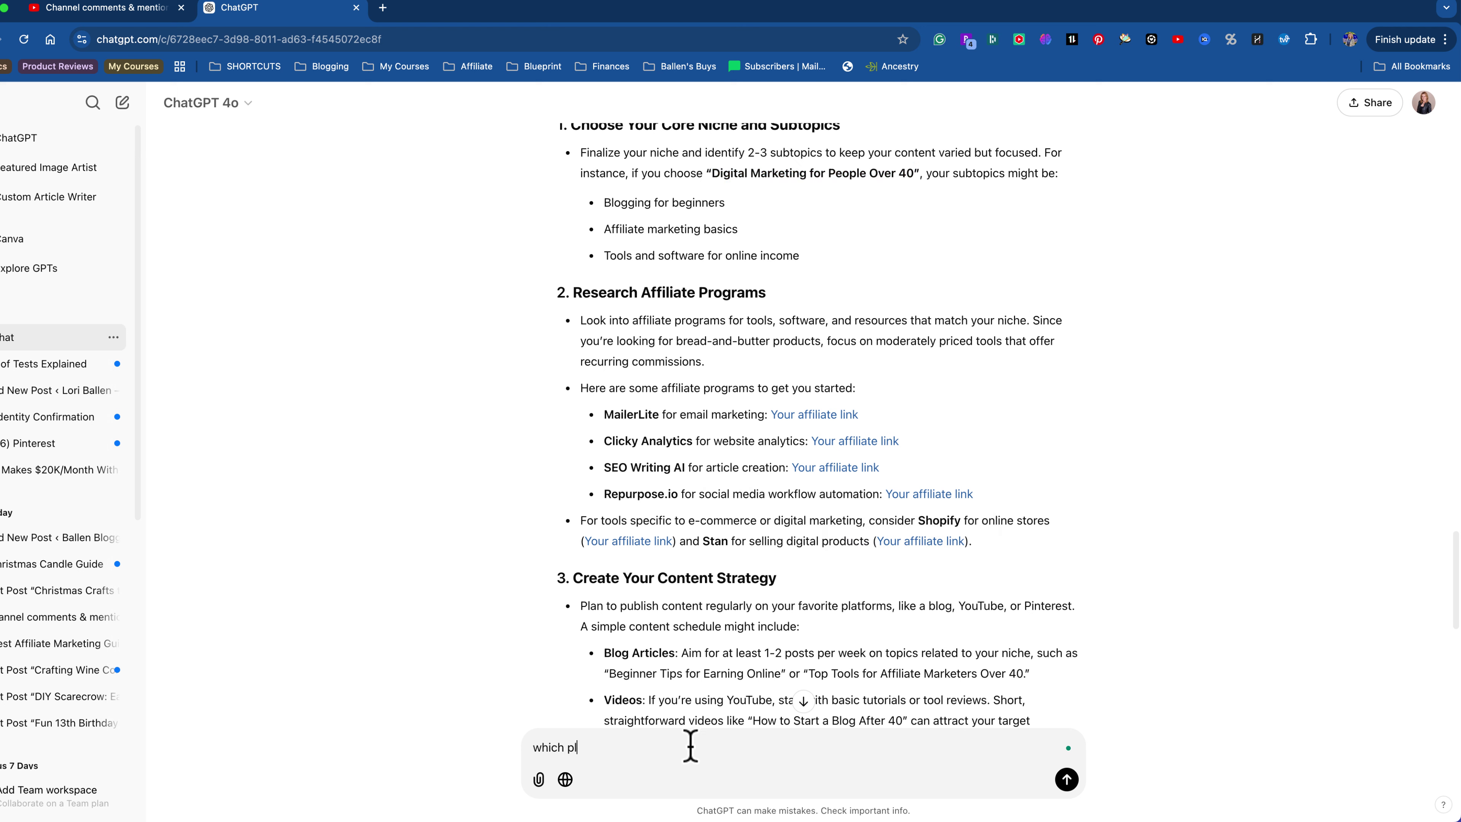
pyautogui.write('atforms are best for people wnating to')
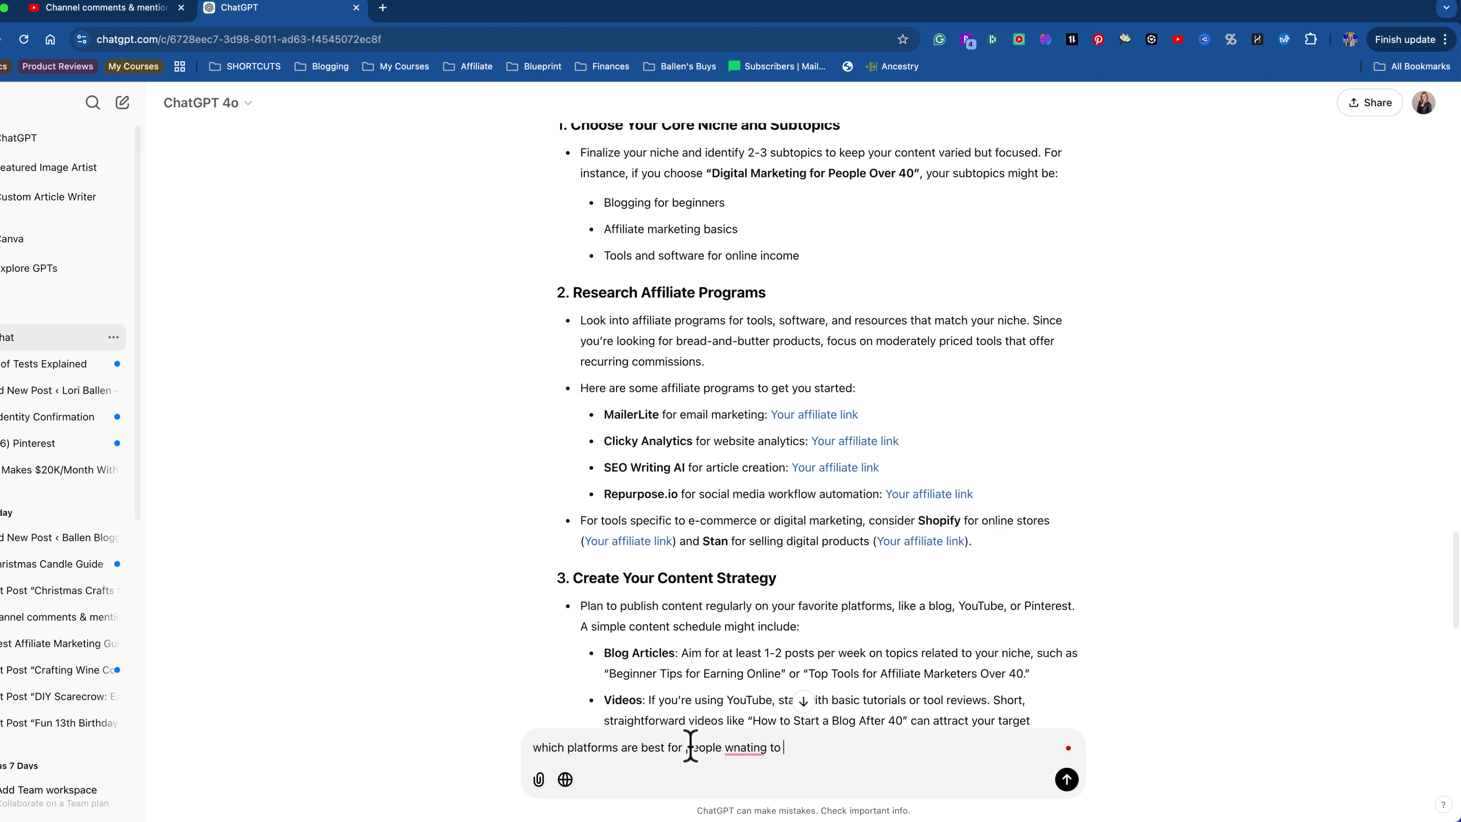
pyautogui.write(' each digital marketing to people ove')
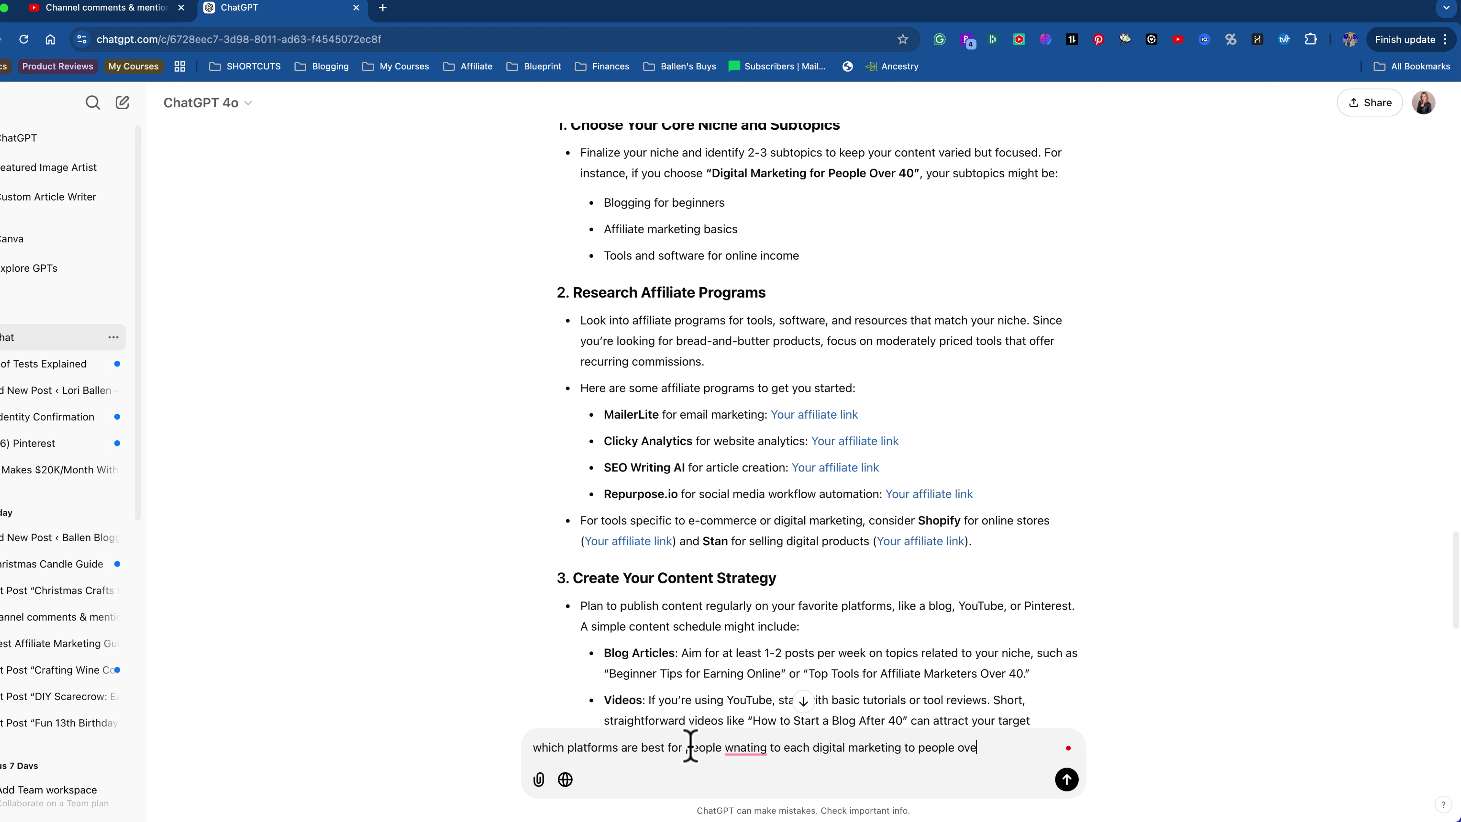
pyautogui.write('r 40 and then offer affiliate products')
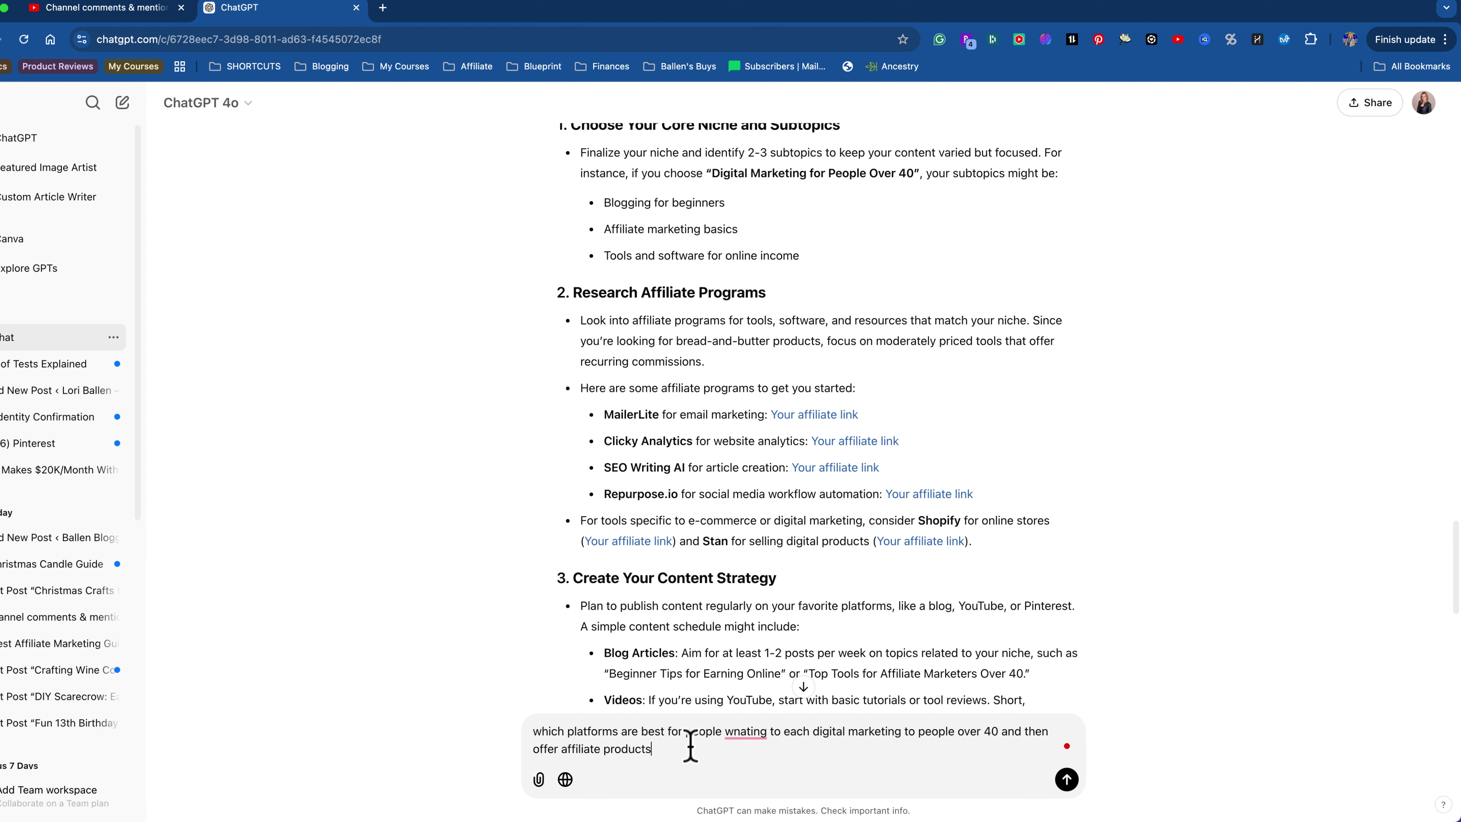
pyautogui.press('Return')
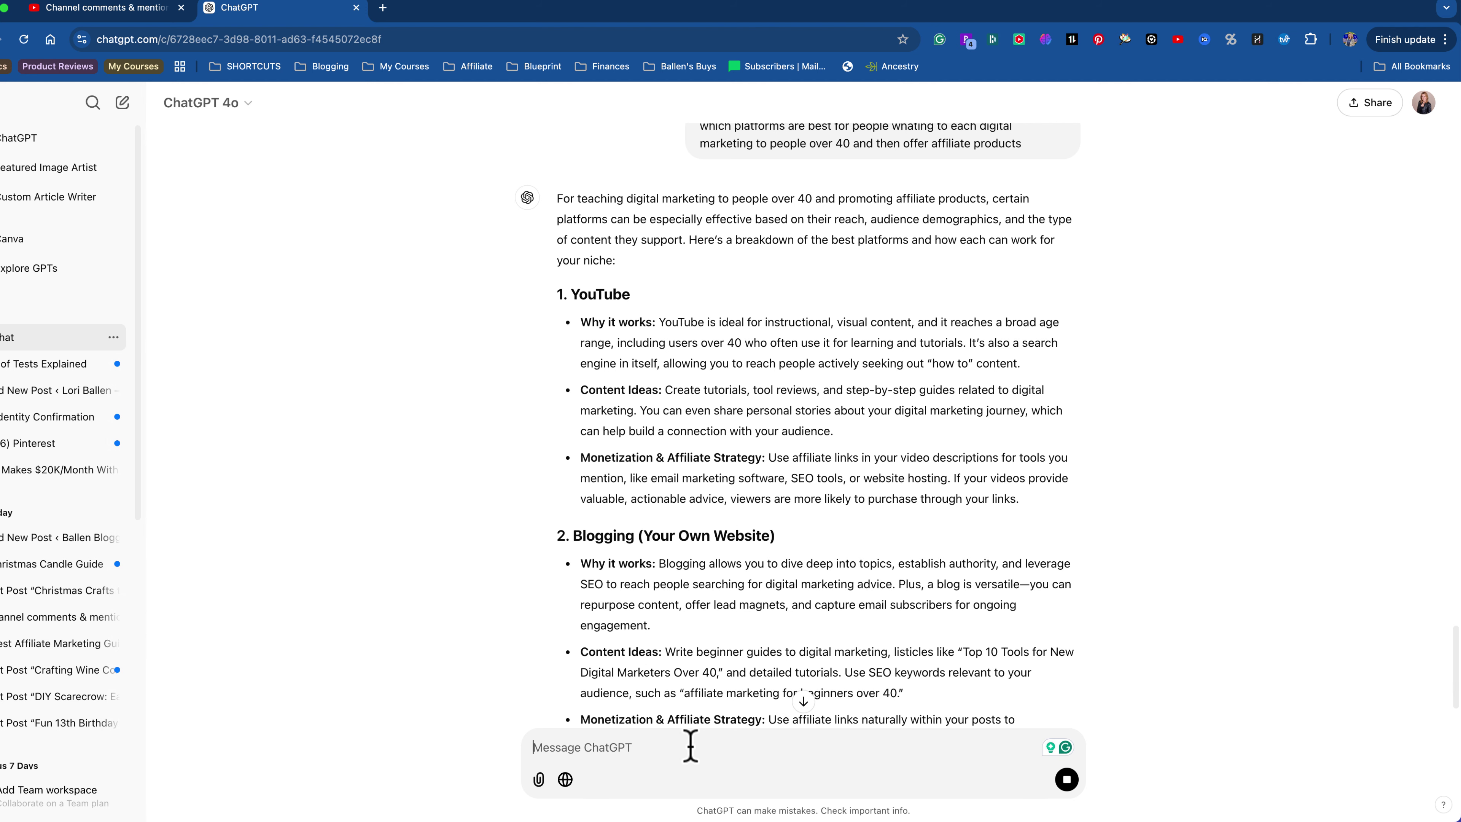
pyautogui.scroll(-5, 718, 476)
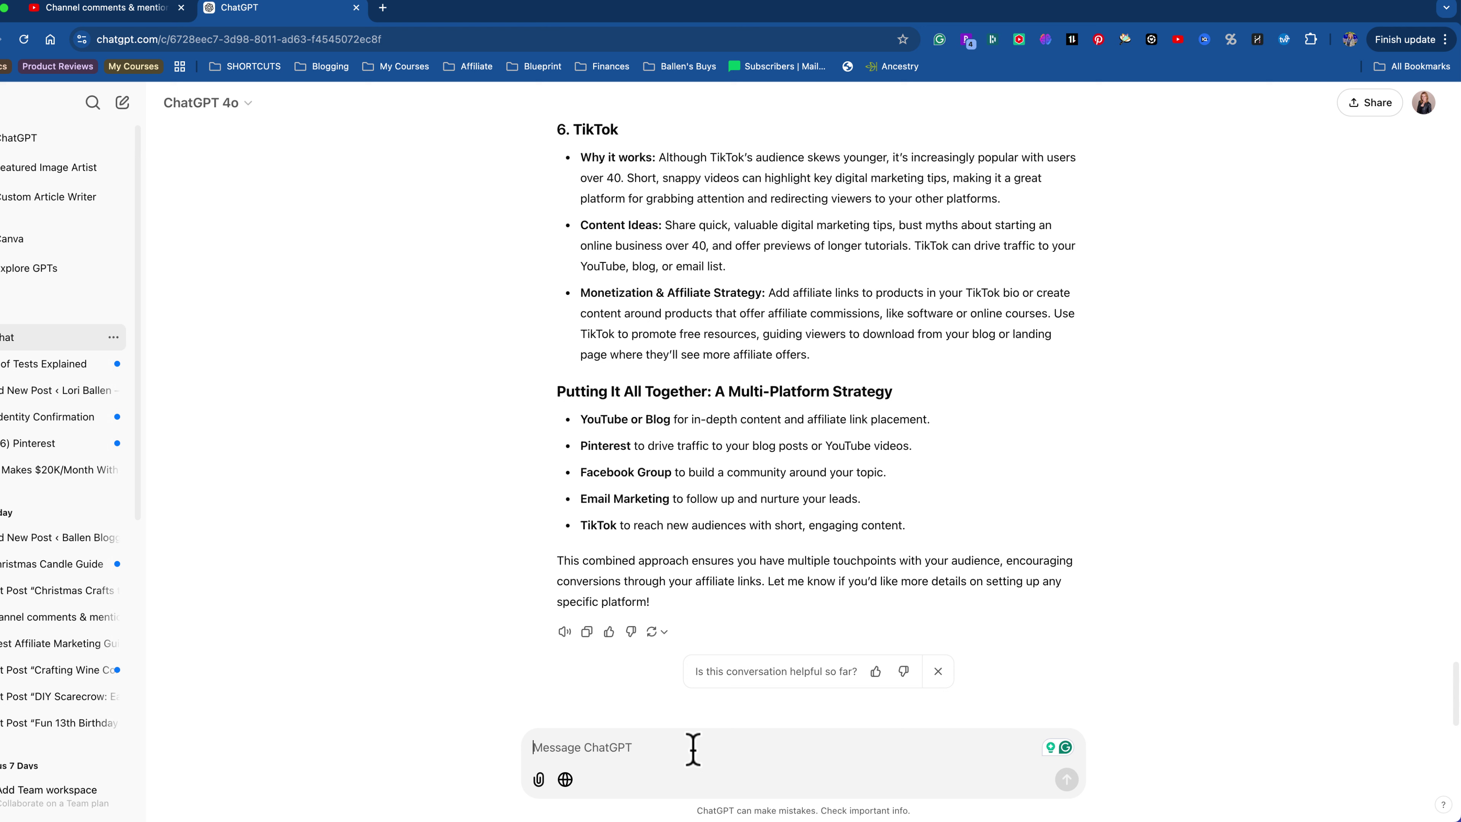
# Request fitting affiliate products and review all eight categories, from MailerLite and ConvertKit to Skillshare.
pyautogui.write('gi')
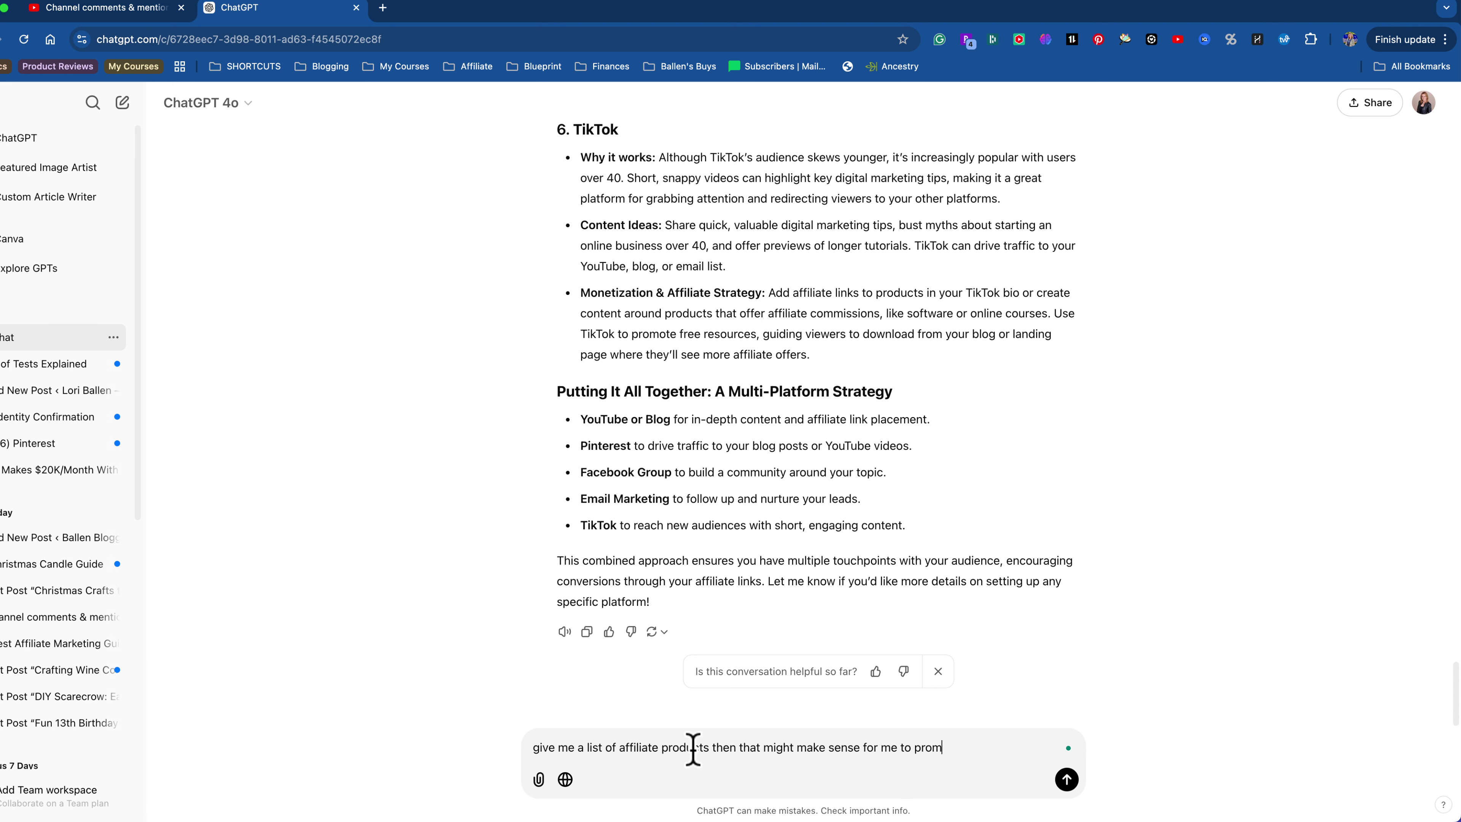
pyautogui.write('e')
pyautogui.press('Return')
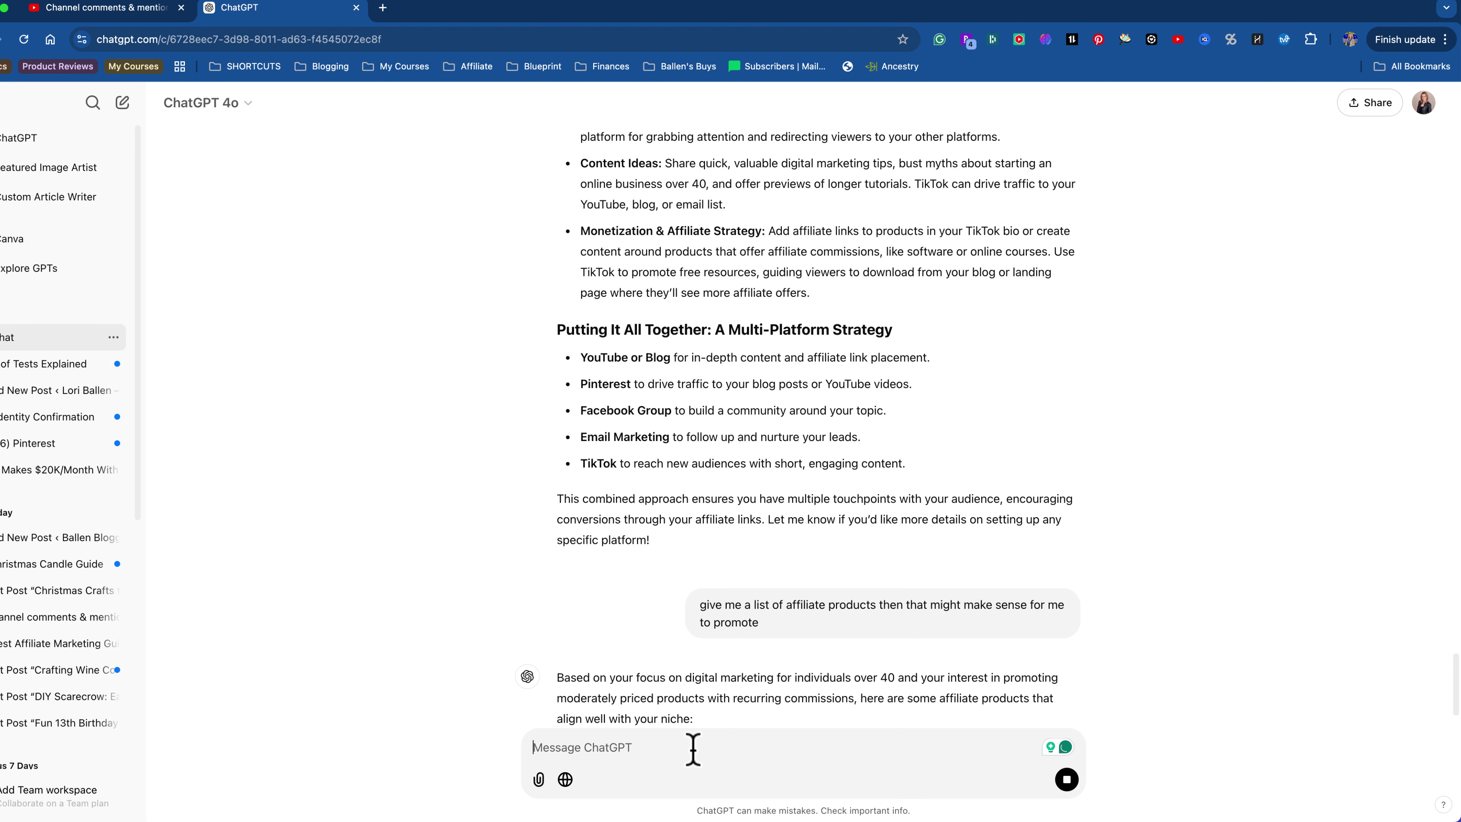
pyautogui.scroll(-5, 770, 565)
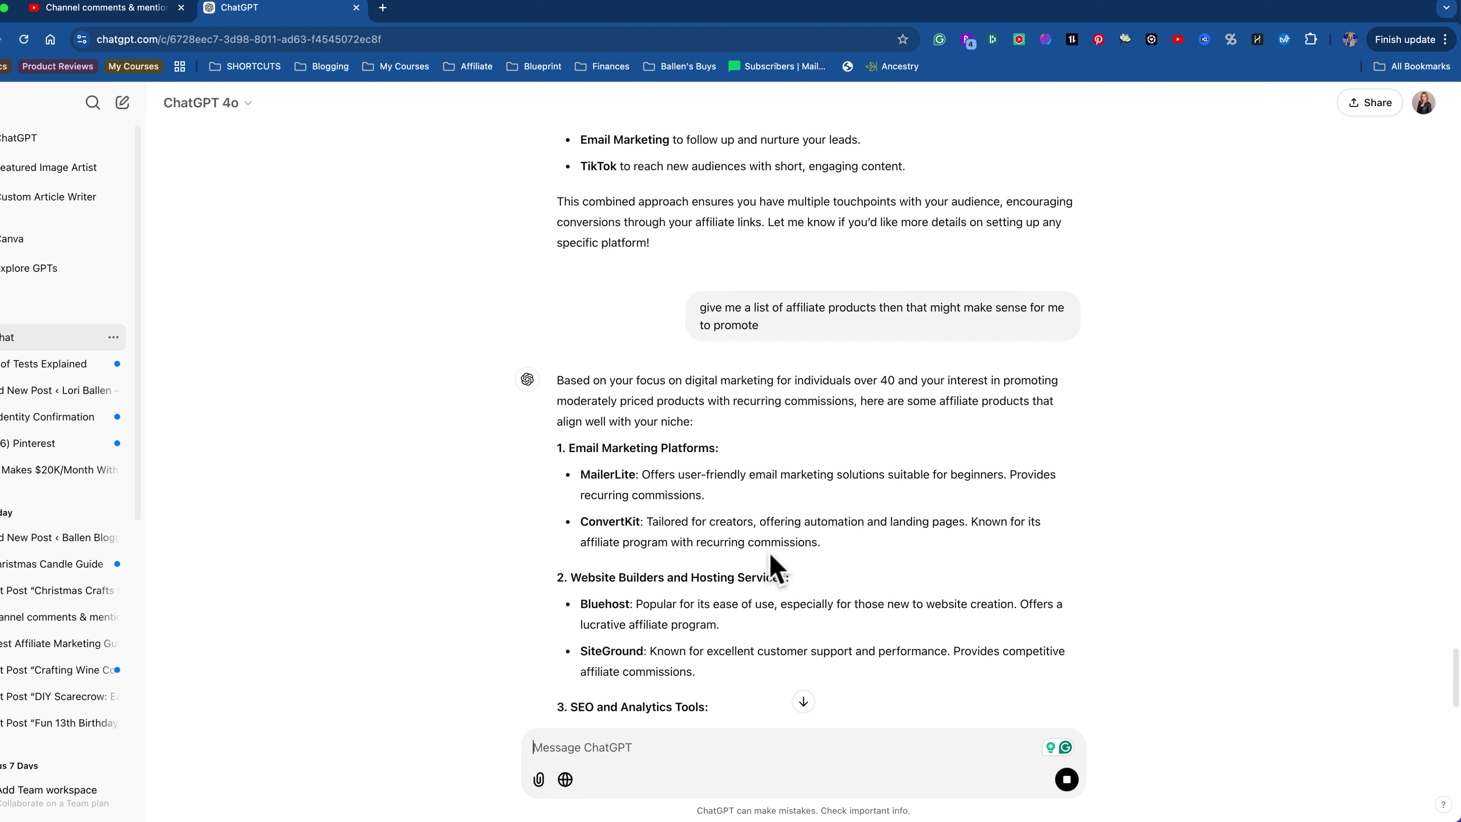
pyautogui.scroll(-3, 742, 555)
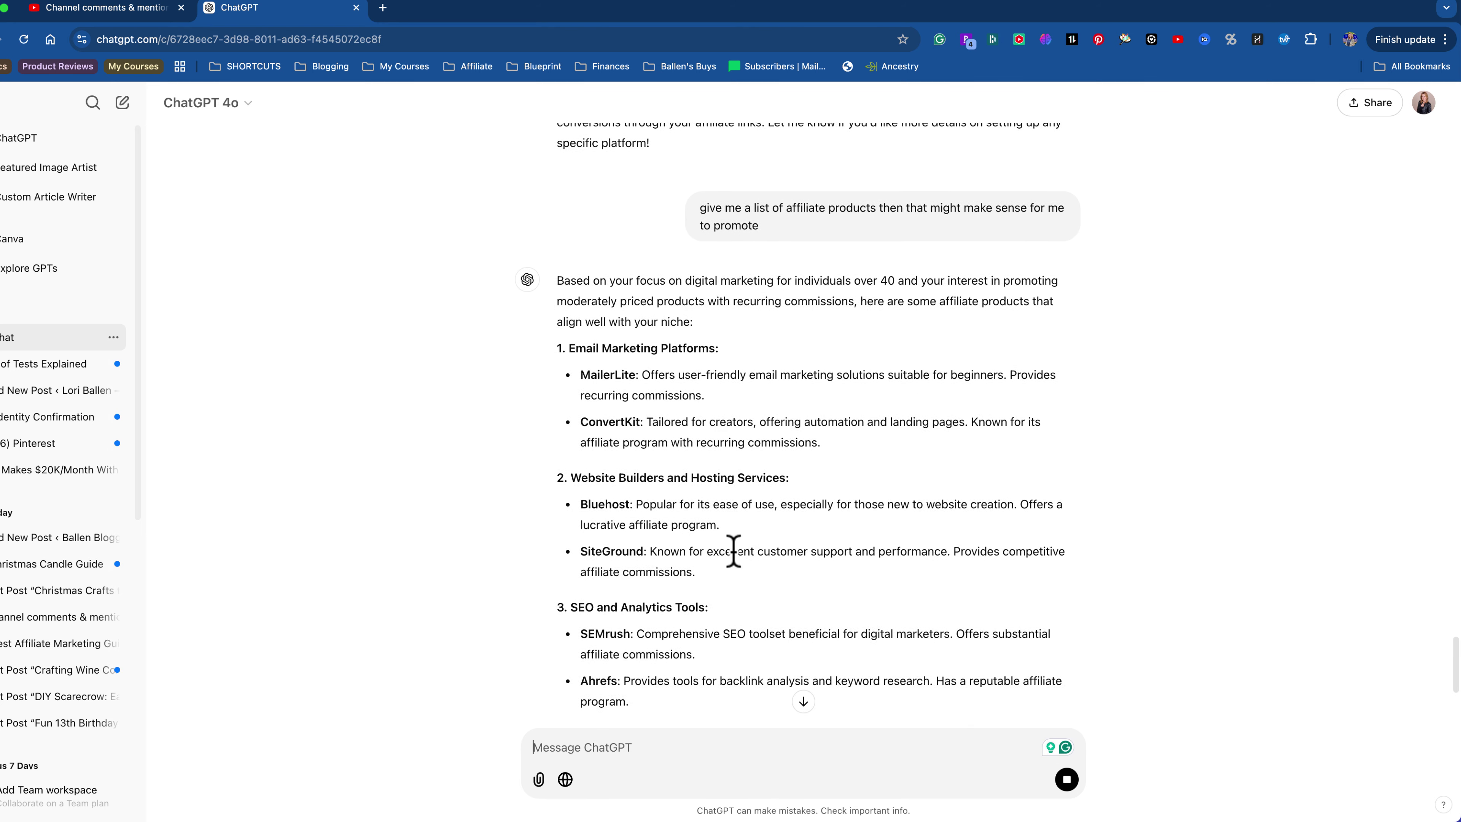
pyautogui.scroll(-3, 730, 548)
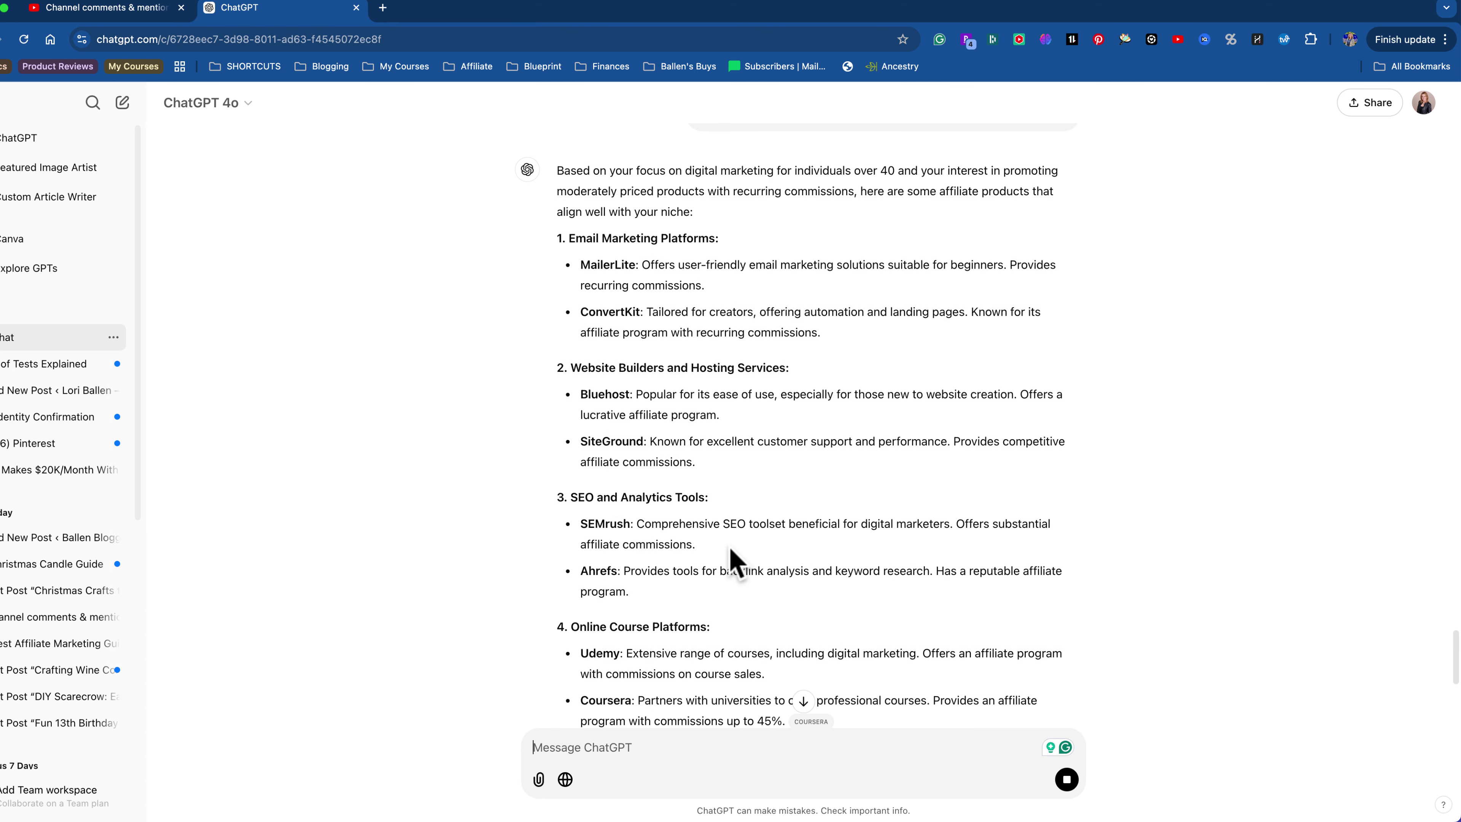
pyautogui.scroll(-6, 740, 556)
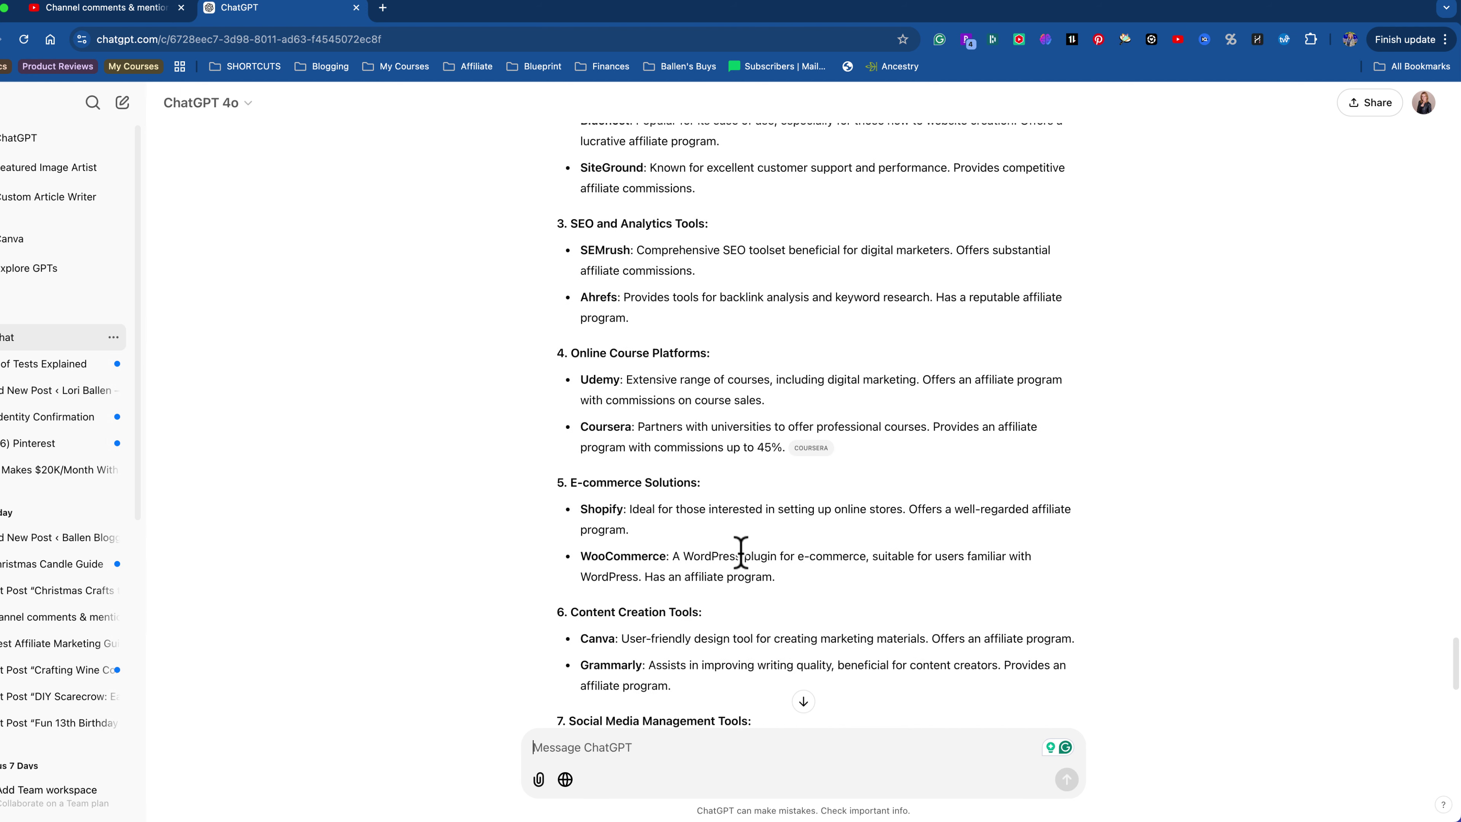
pyautogui.scroll(-4, 741, 556)
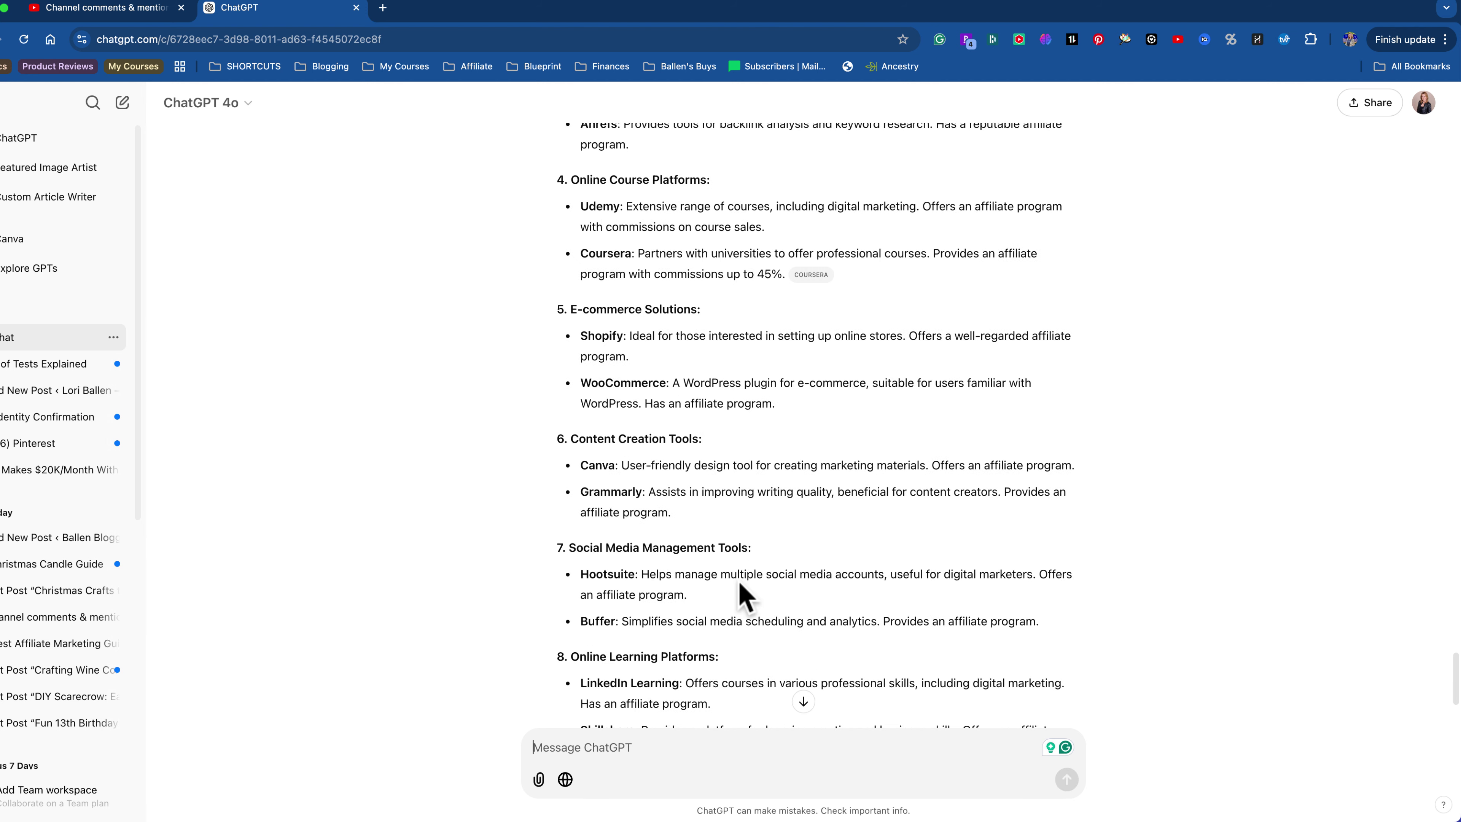
pyautogui.scroll(-5, 744, 576)
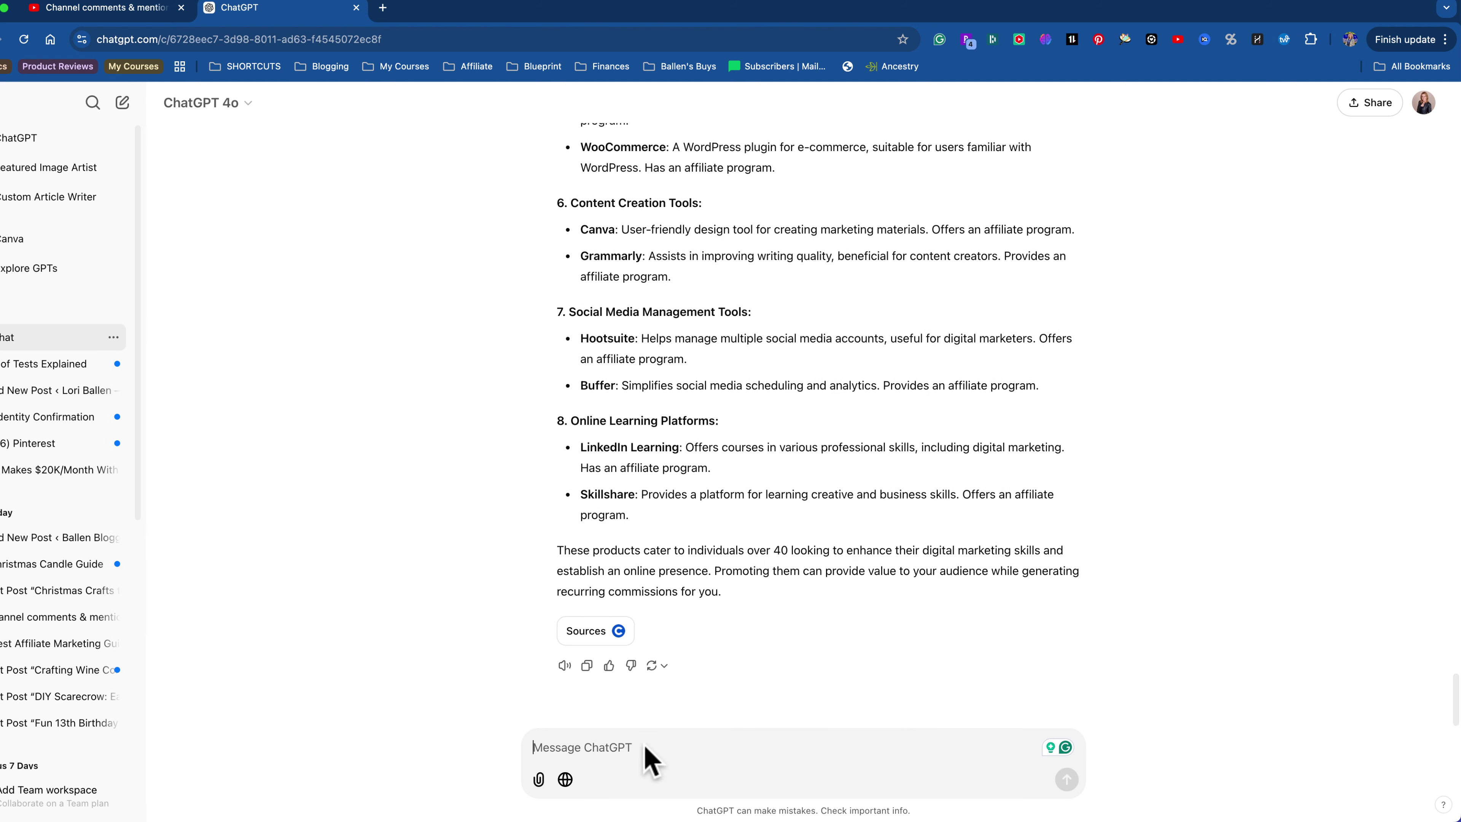
# Ask 'now how do i become an affiliate for these?' and stop the reply at Canva's link.
pyautogui.write('now how do i become an affiliate')
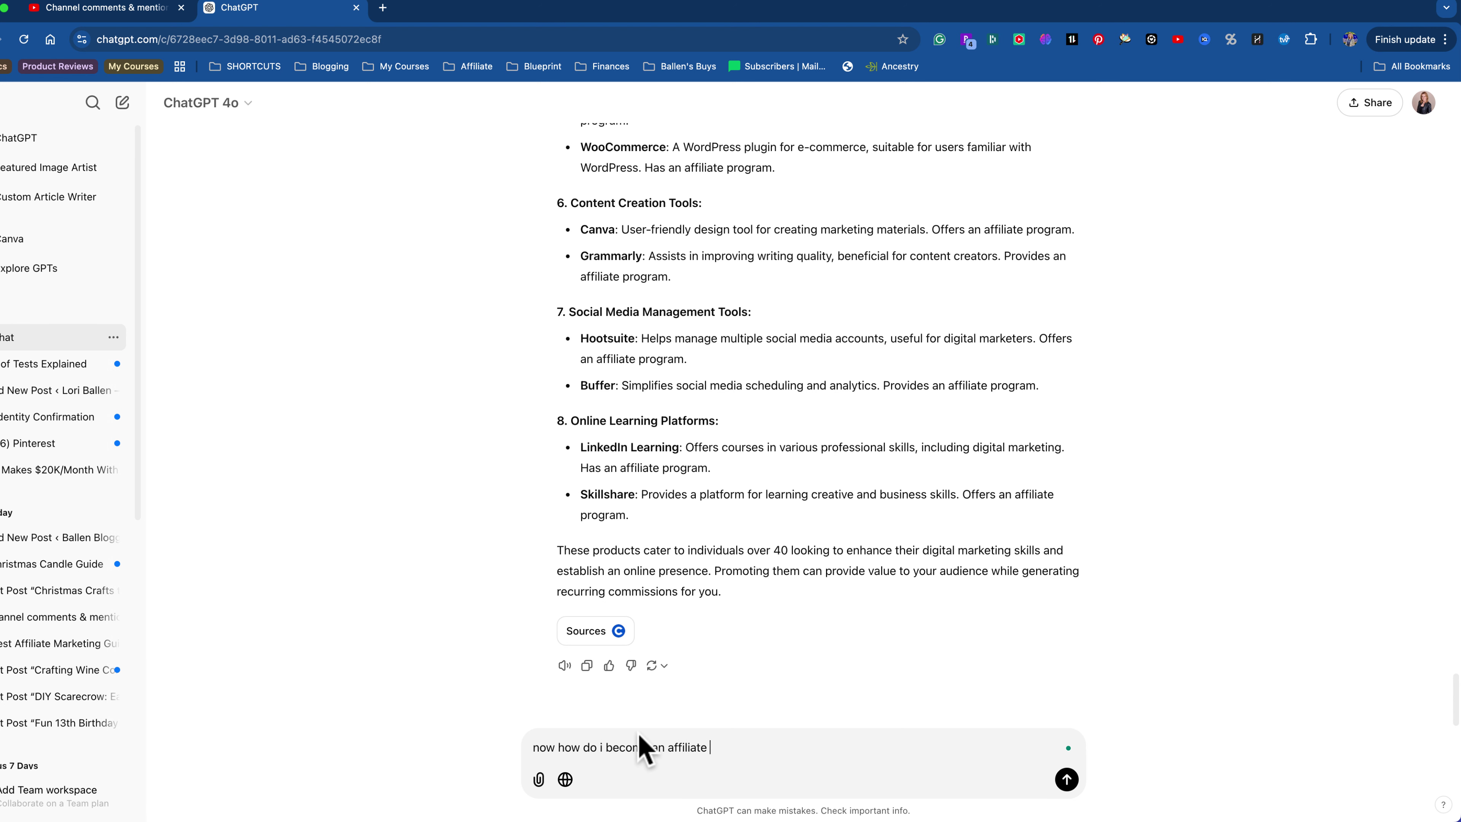
pyautogui.write(' for these?')
pyautogui.press('Return')
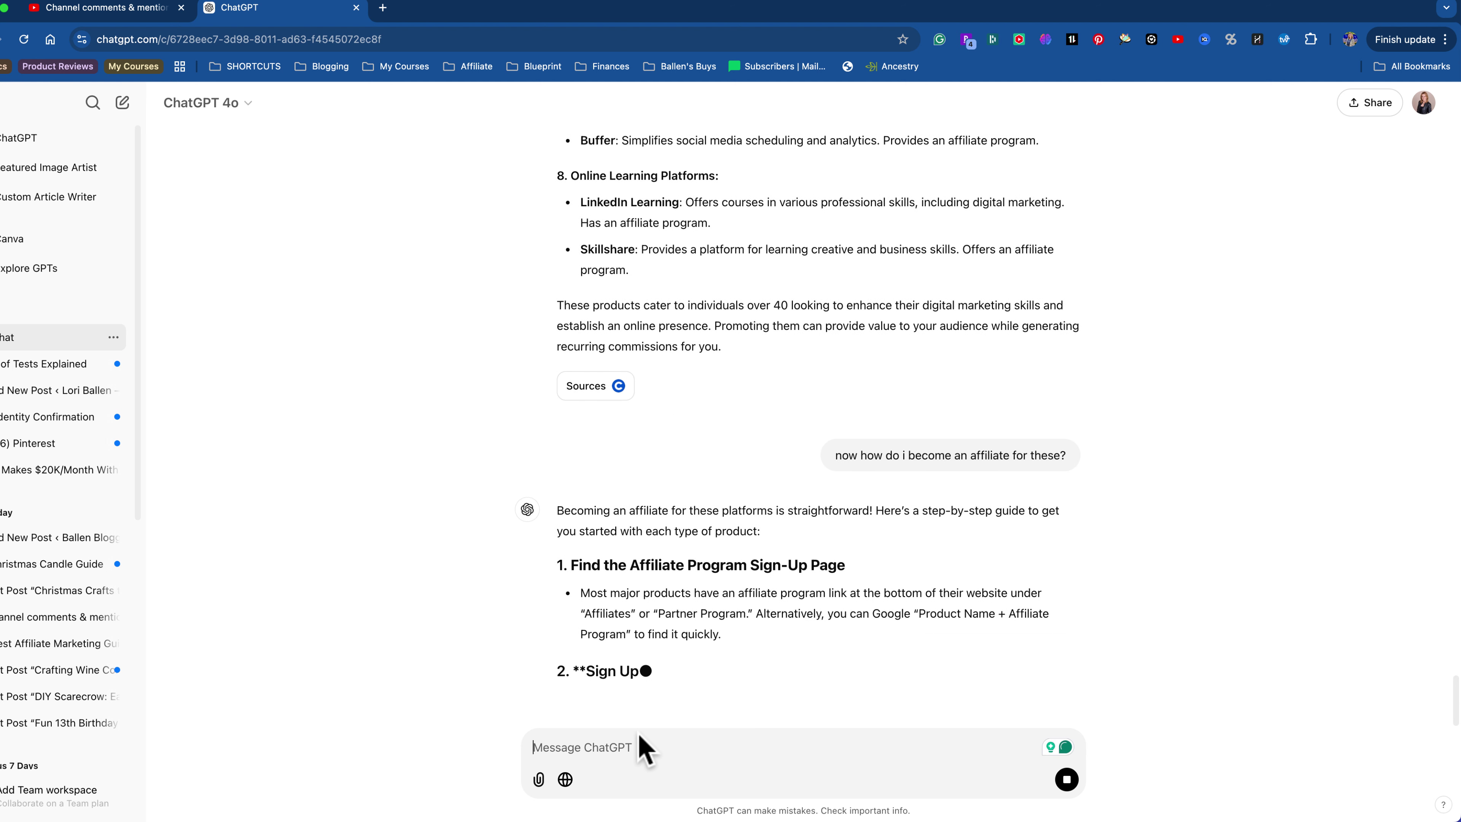
pyautogui.scroll(1, 687, 625)
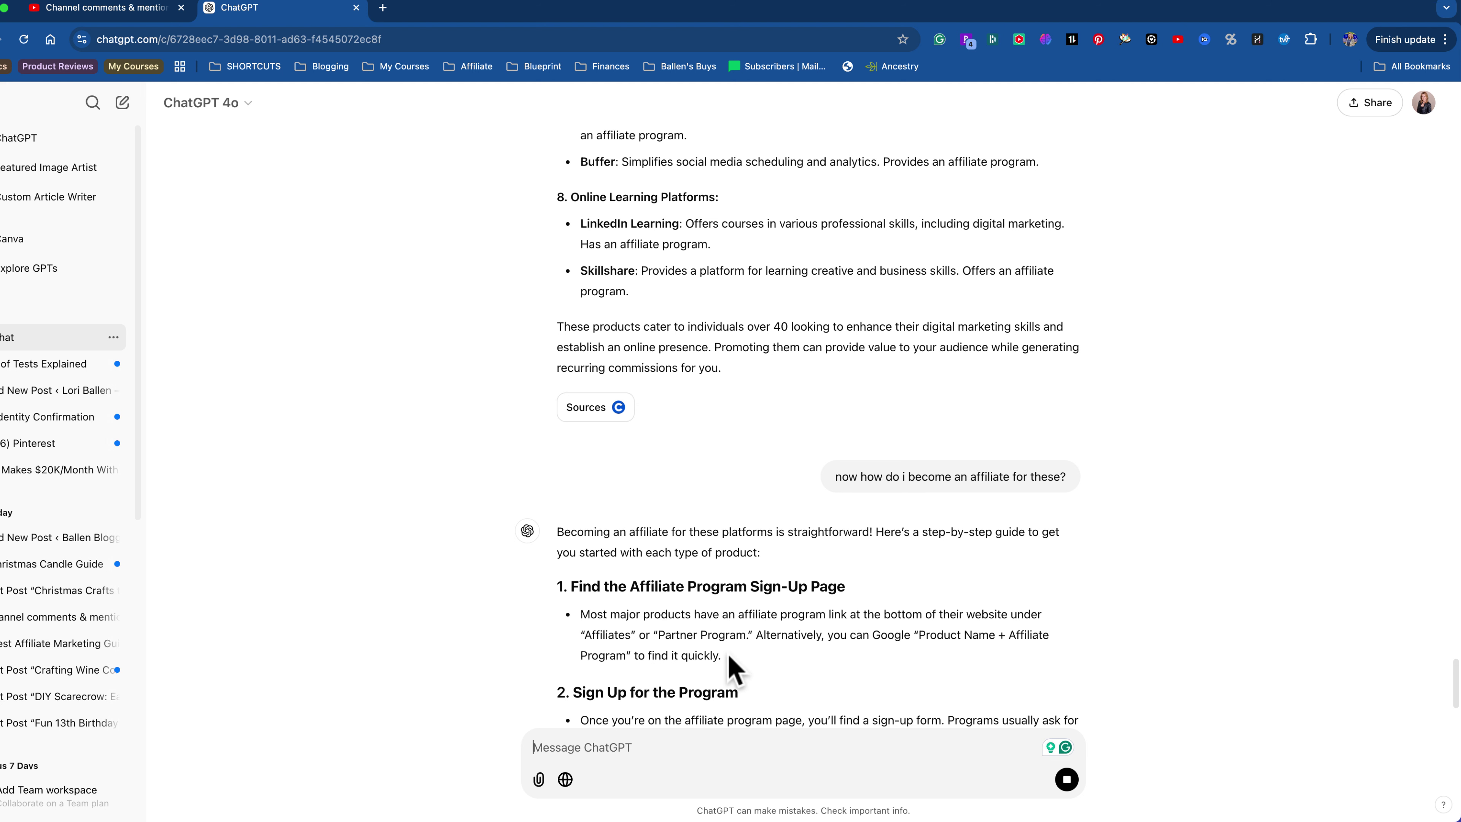
pyautogui.scroll(-5, 731, 668)
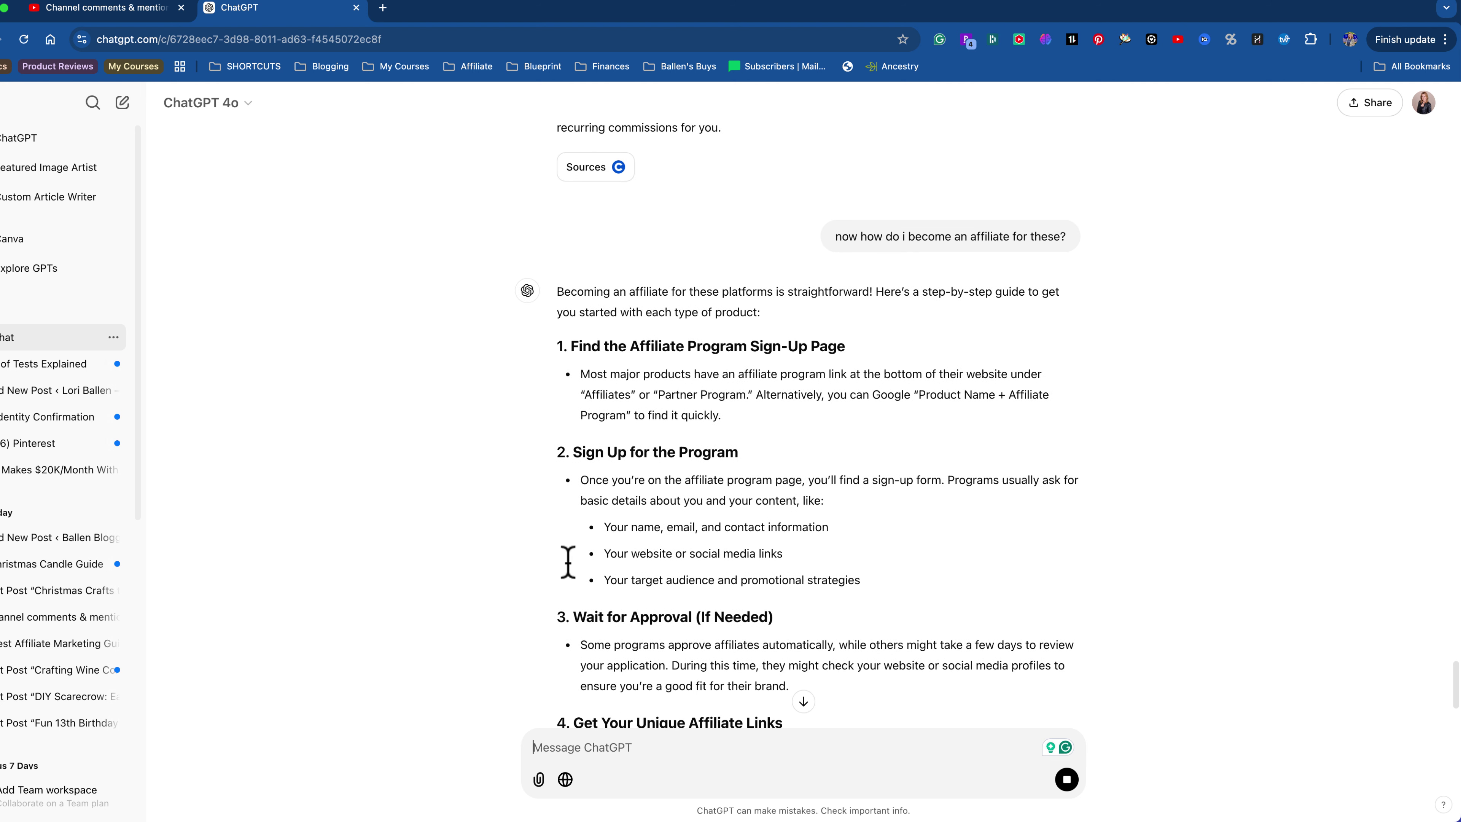
pyautogui.scroll(-5, 632, 576)
pyautogui.scroll(-4, 806, 564)
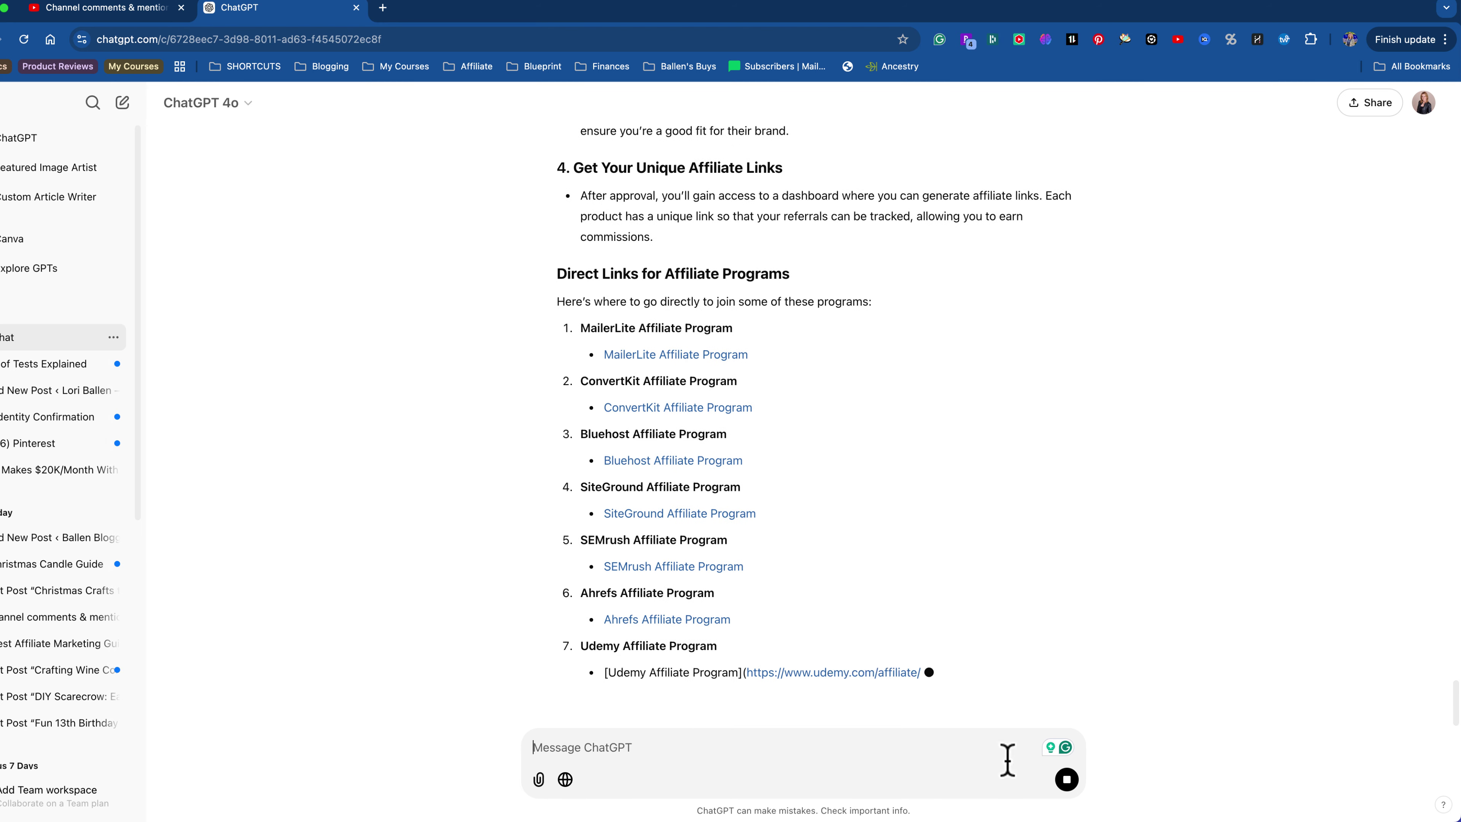
pyautogui.click(1064, 777)
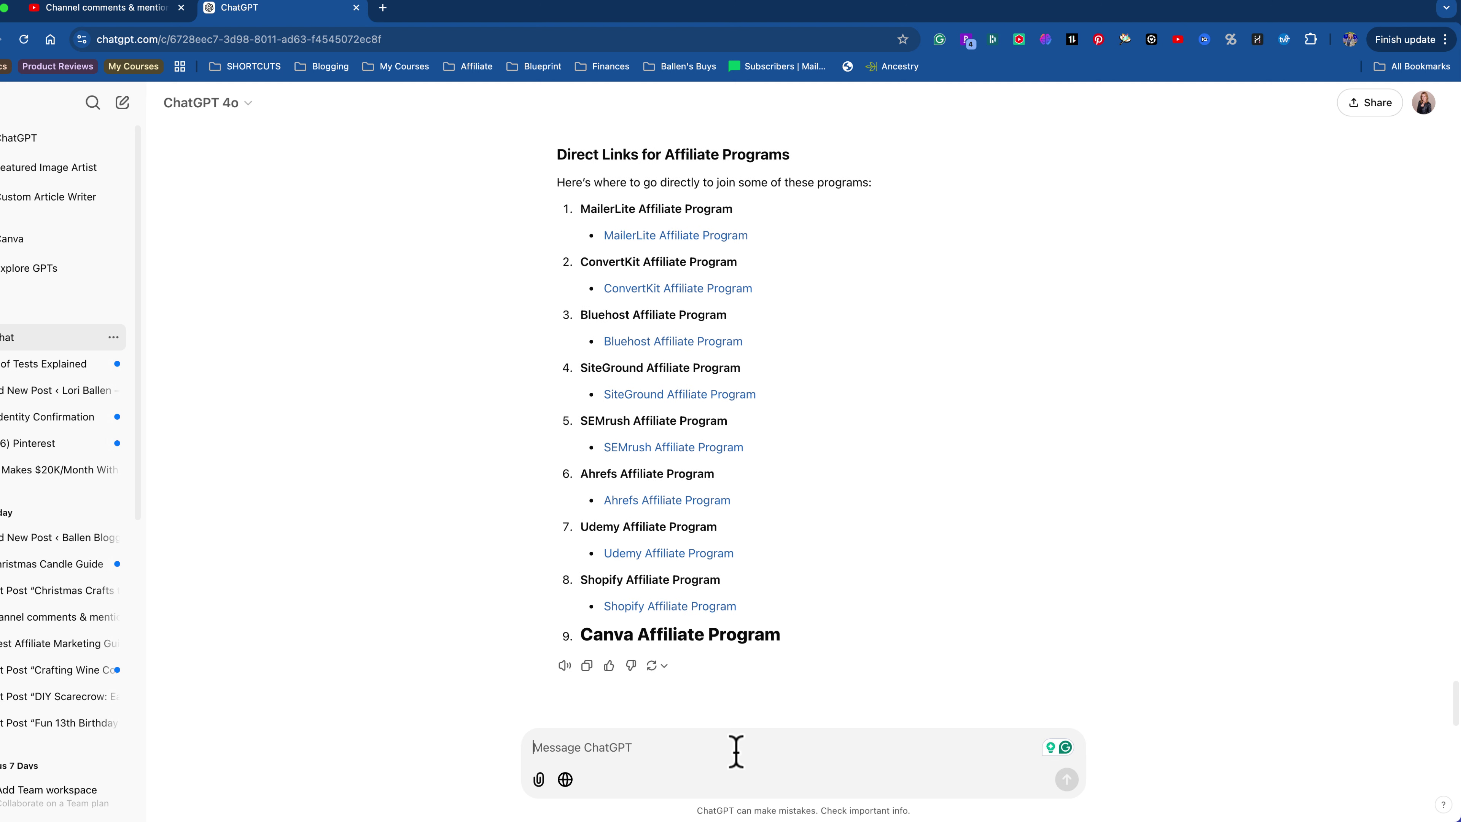
# Ask whether a website or YouTube channel is needed first, then begin a 30-day plan request.
pyautogui.write('be')
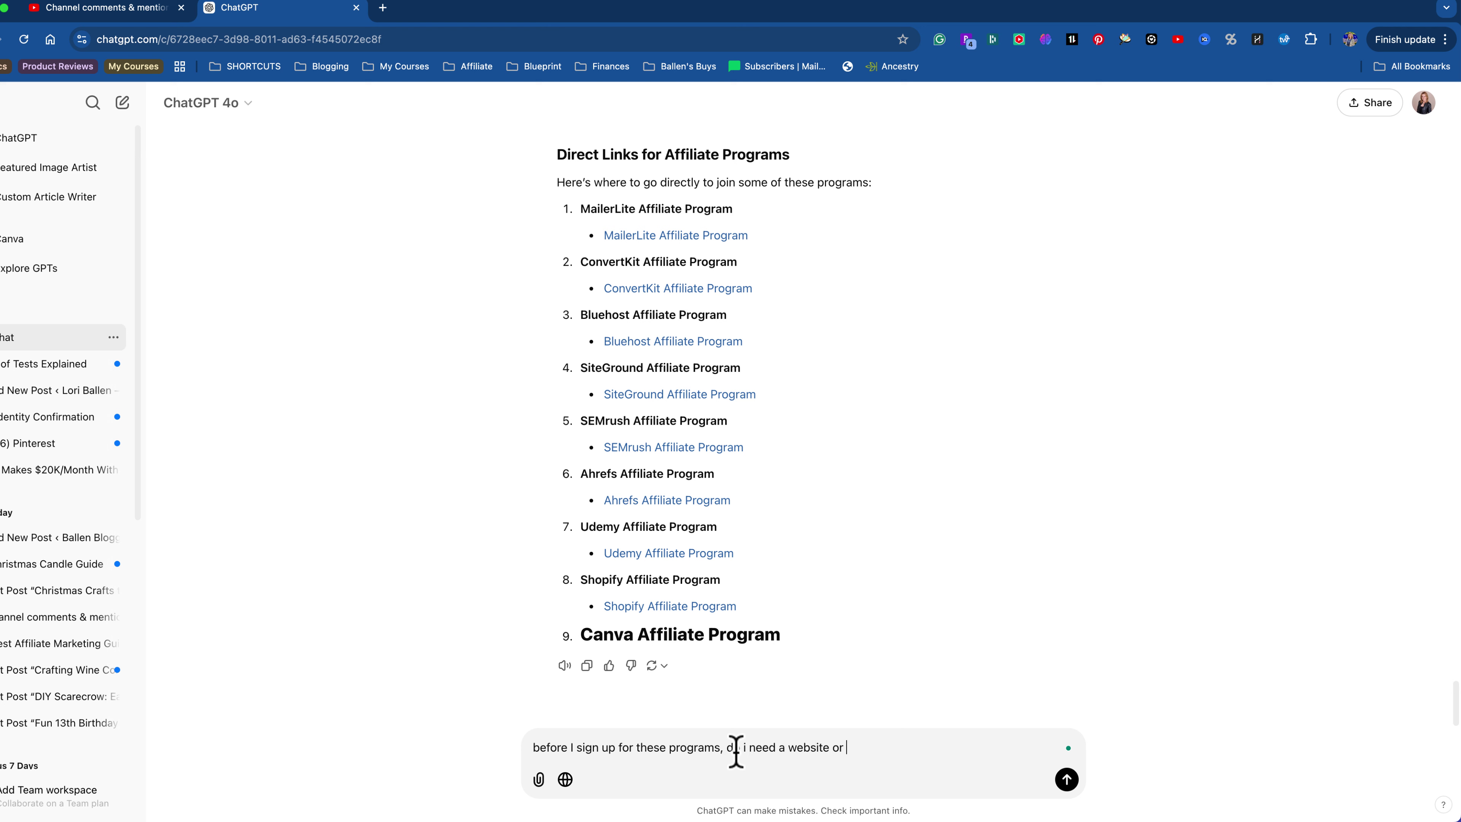
pyautogui.write('youtube channel etc?')
pyautogui.press('Return')
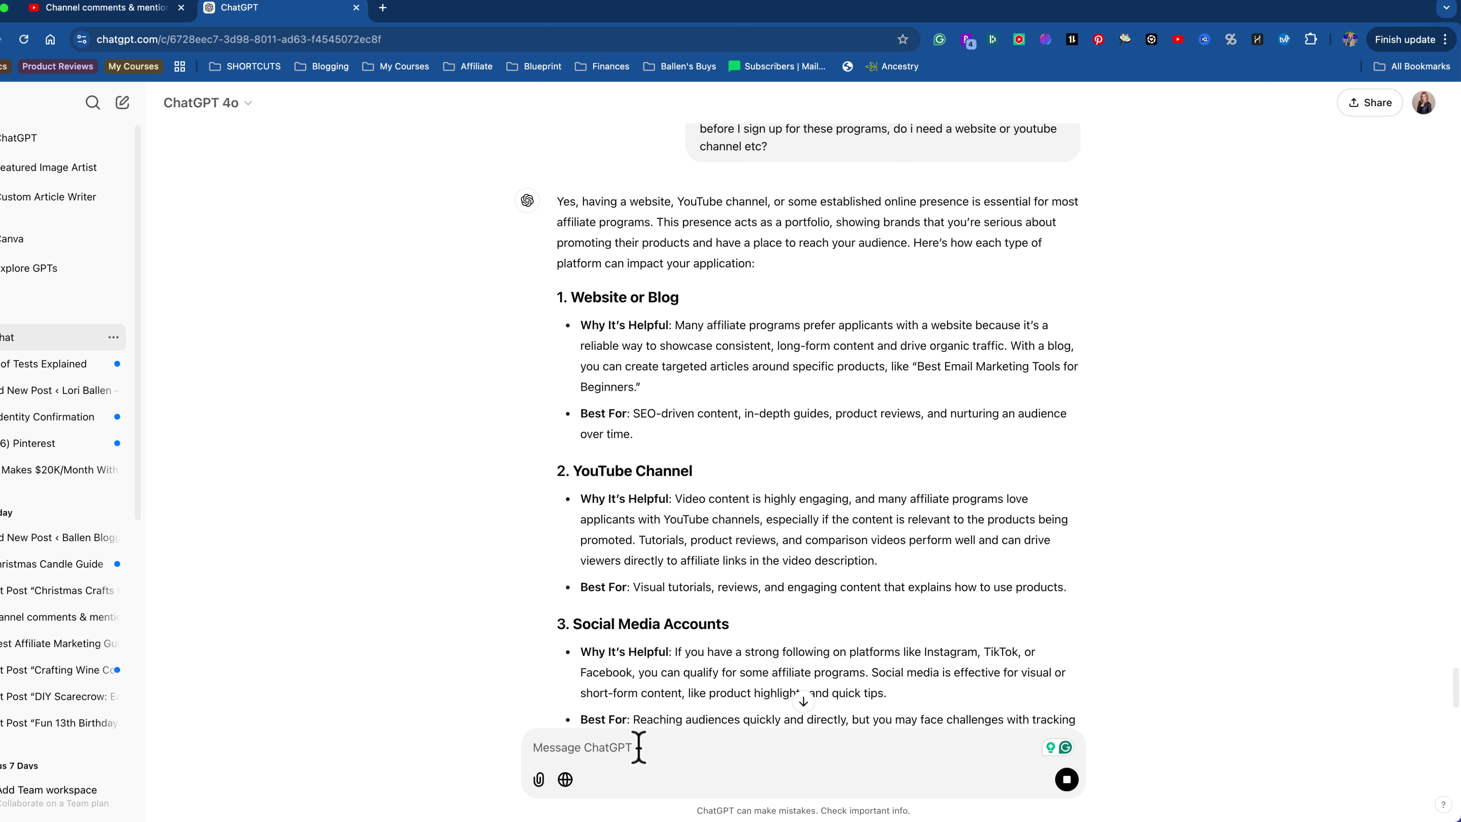
pyautogui.write("i'm a little overwhelmed, give me a 30-day plan to start with")
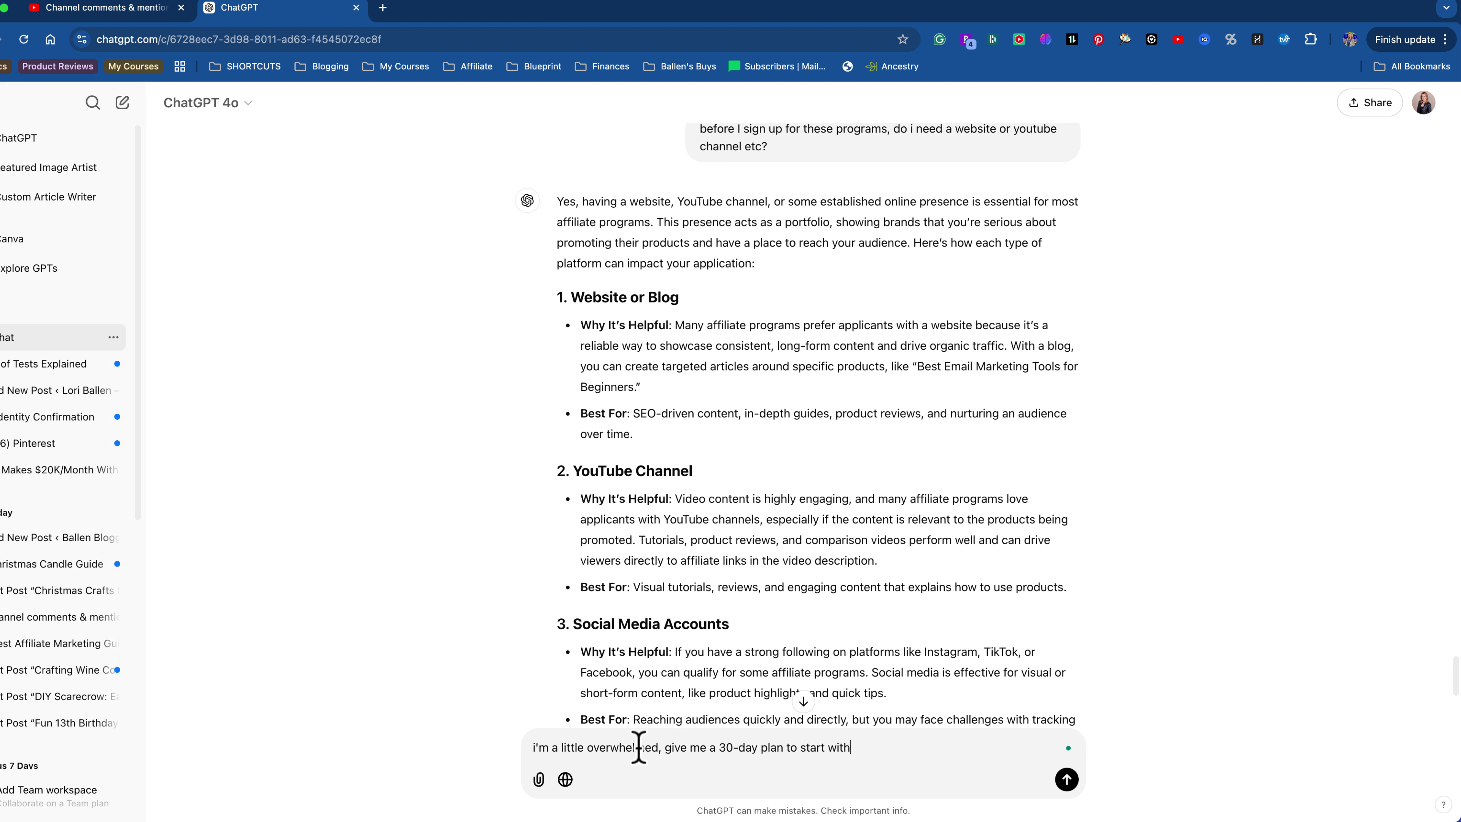
# Send the 30-day starter plan request and follow Week 1 through social media setup on days 6-7.
pyautogui.press('Return')
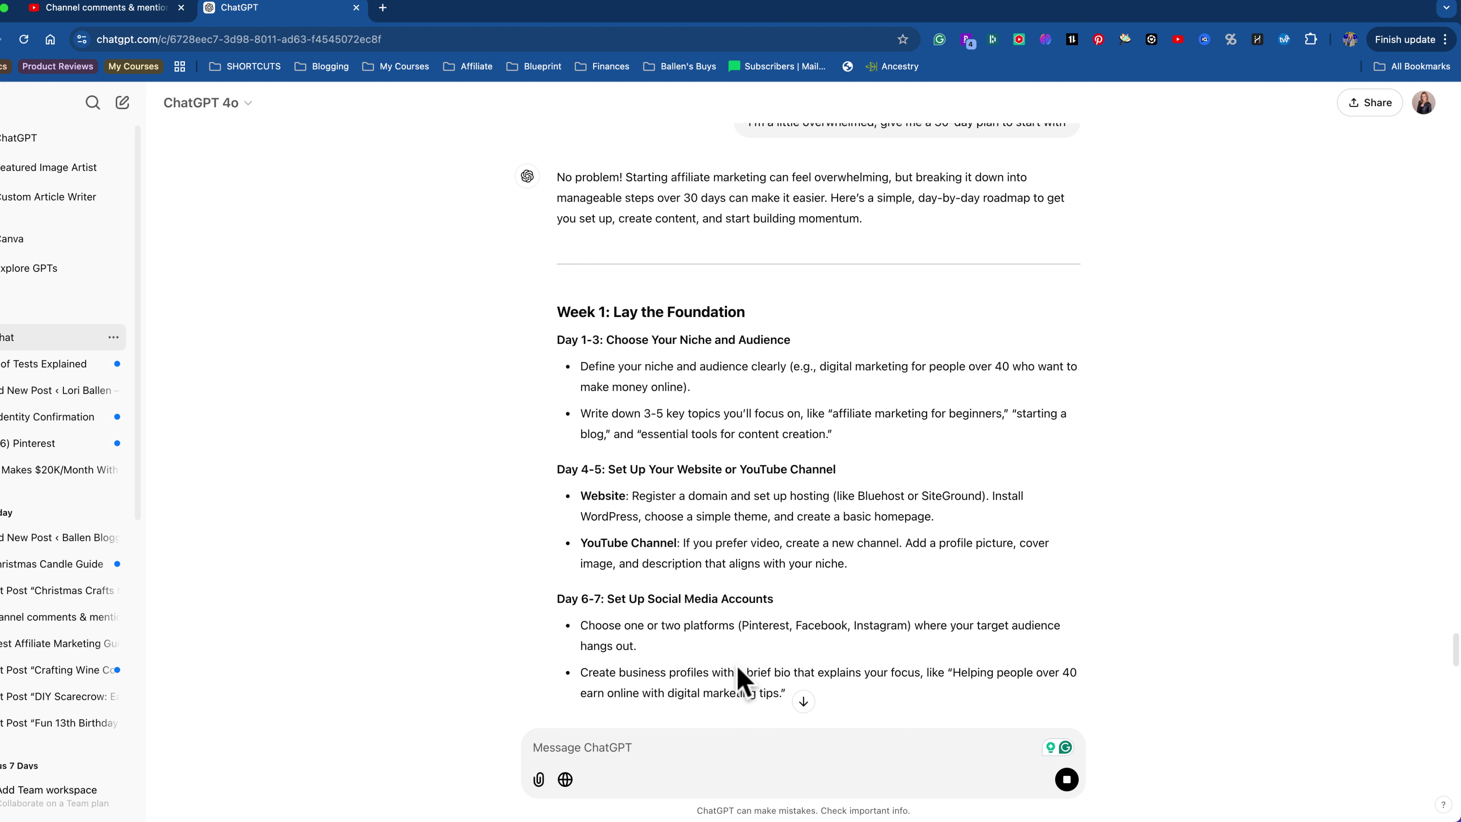
pyautogui.scroll(-1, 731, 671)
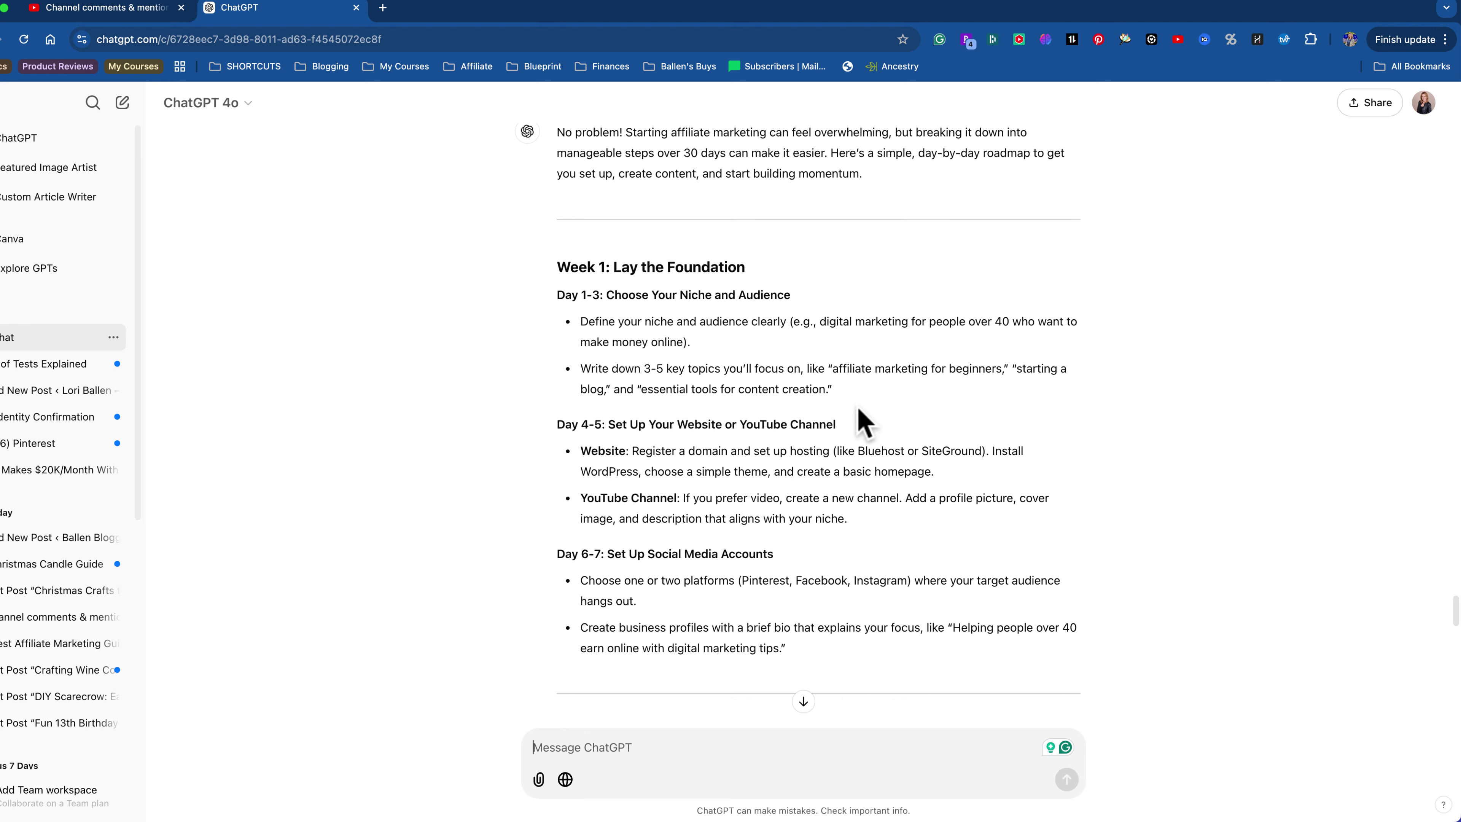
# Request step-by-step website setup covering domain registration, web hosting and WordPress installation.
pyautogui.moveTo(579, 471); pyautogui.dragTo(550, 450)
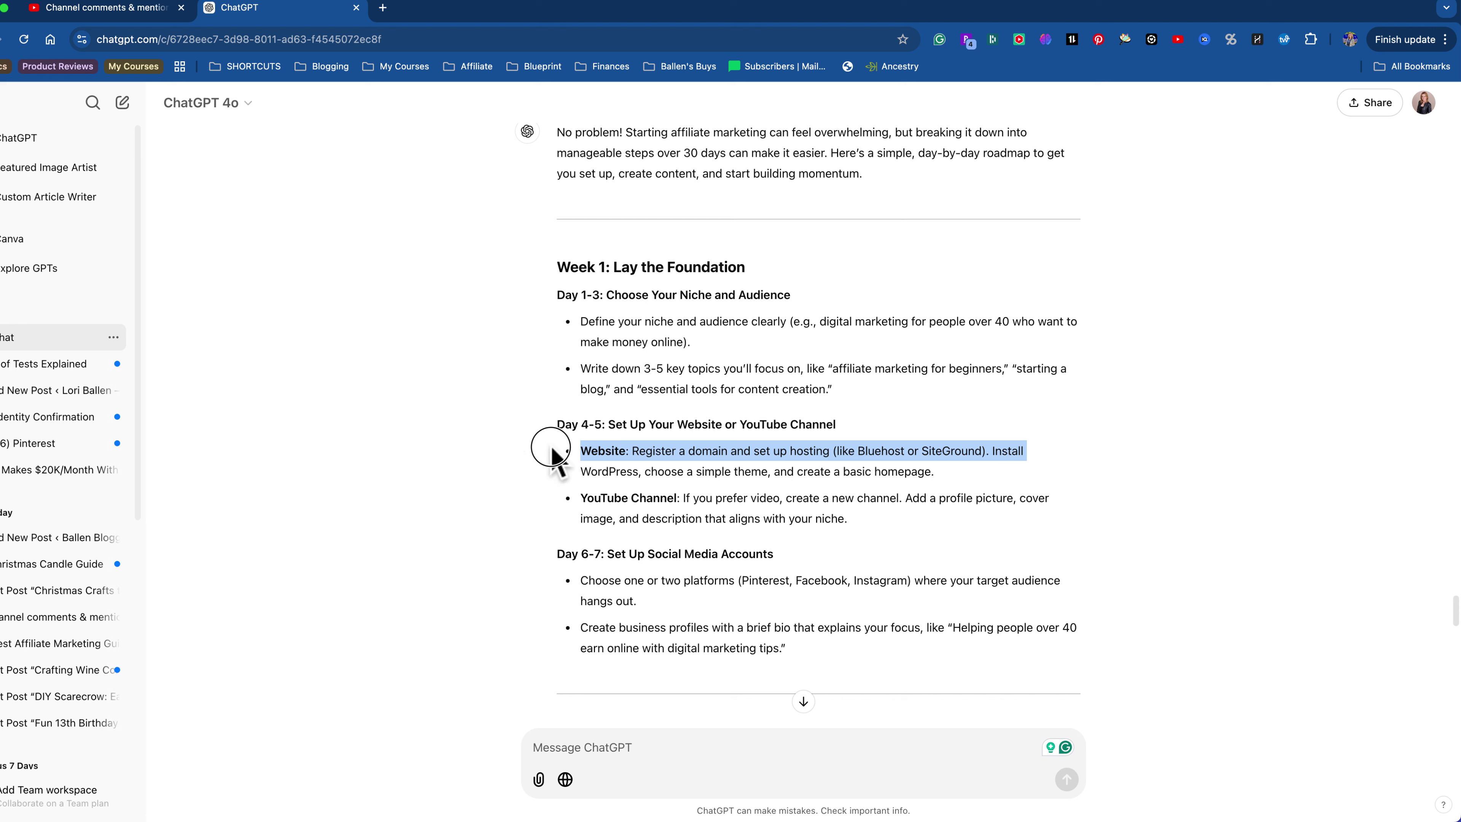
pyautogui.click(694, 751)
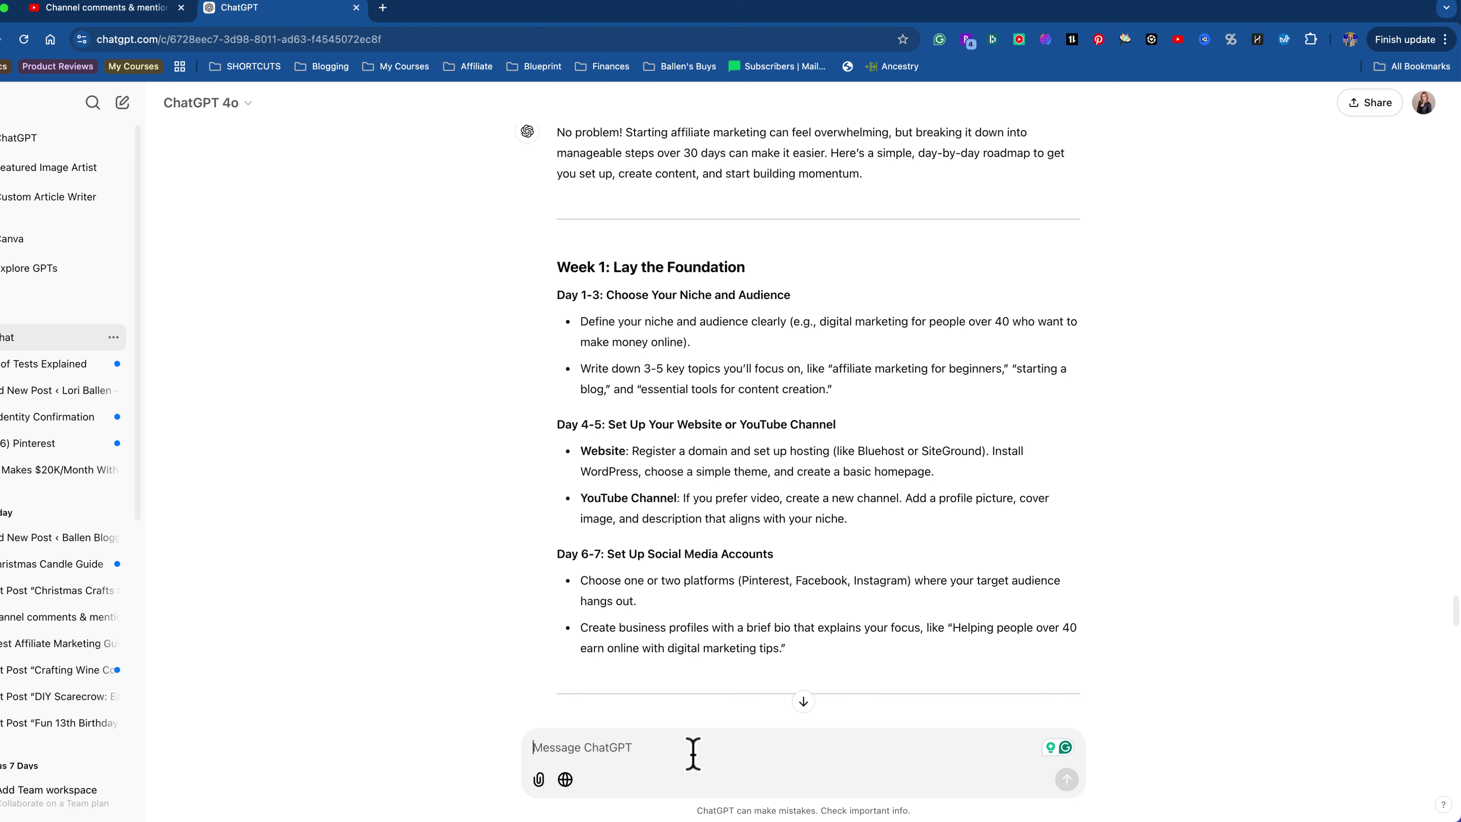
pyautogui.write('give me step by step instructions for setting up my website')
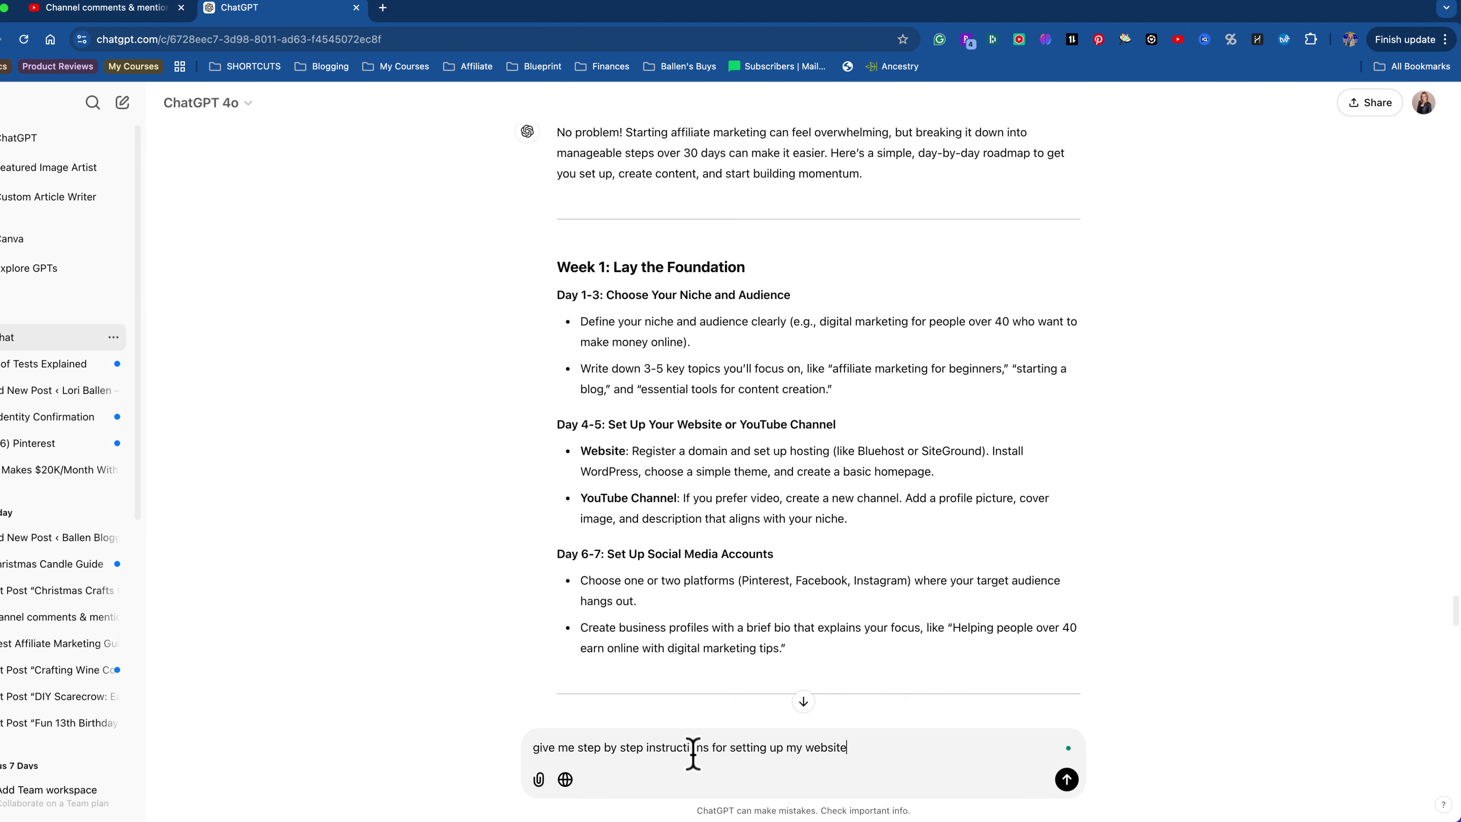
pyautogui.press('Return')
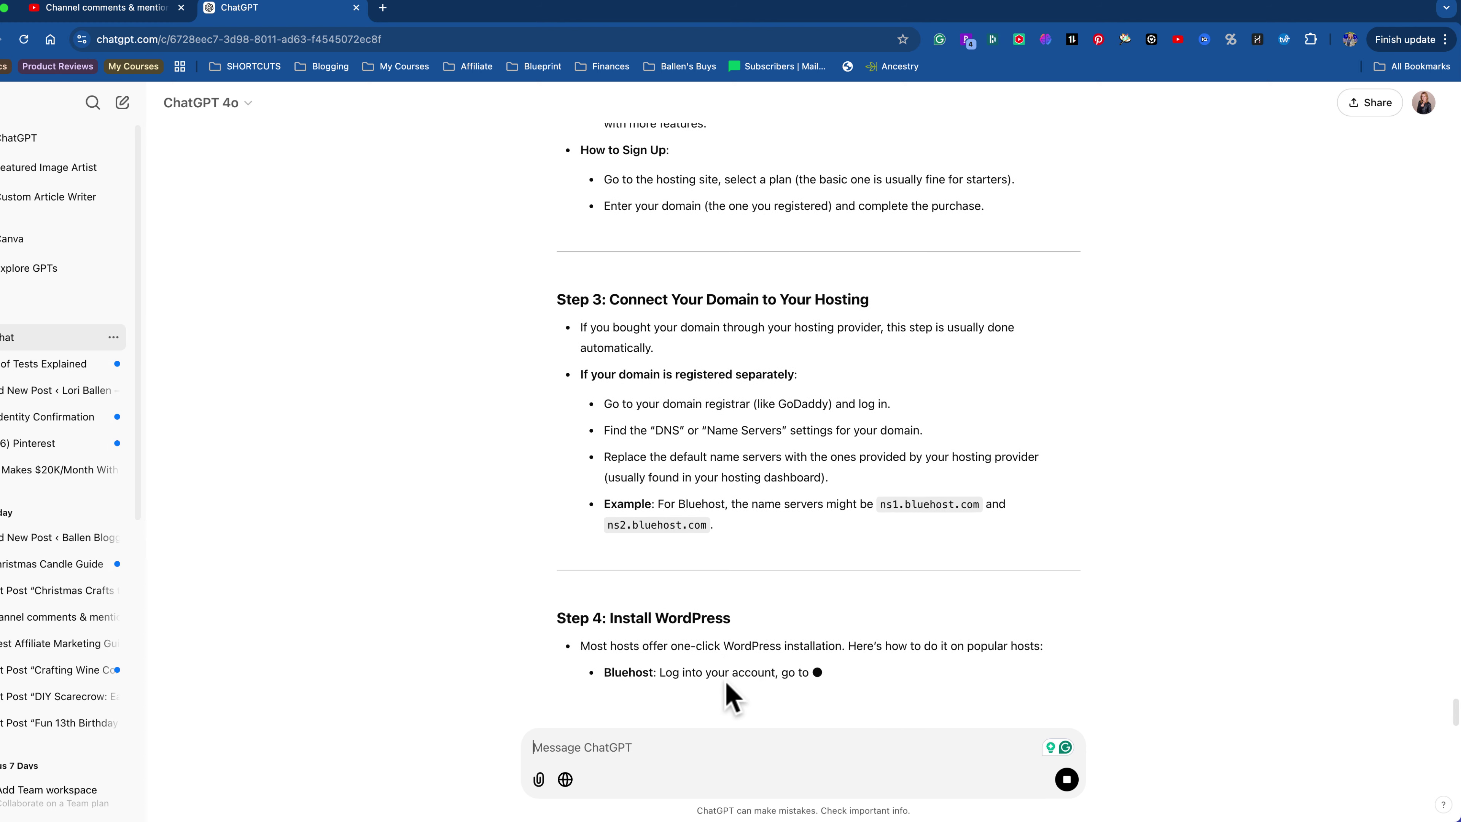
pyautogui.scroll(5, 897, 731)
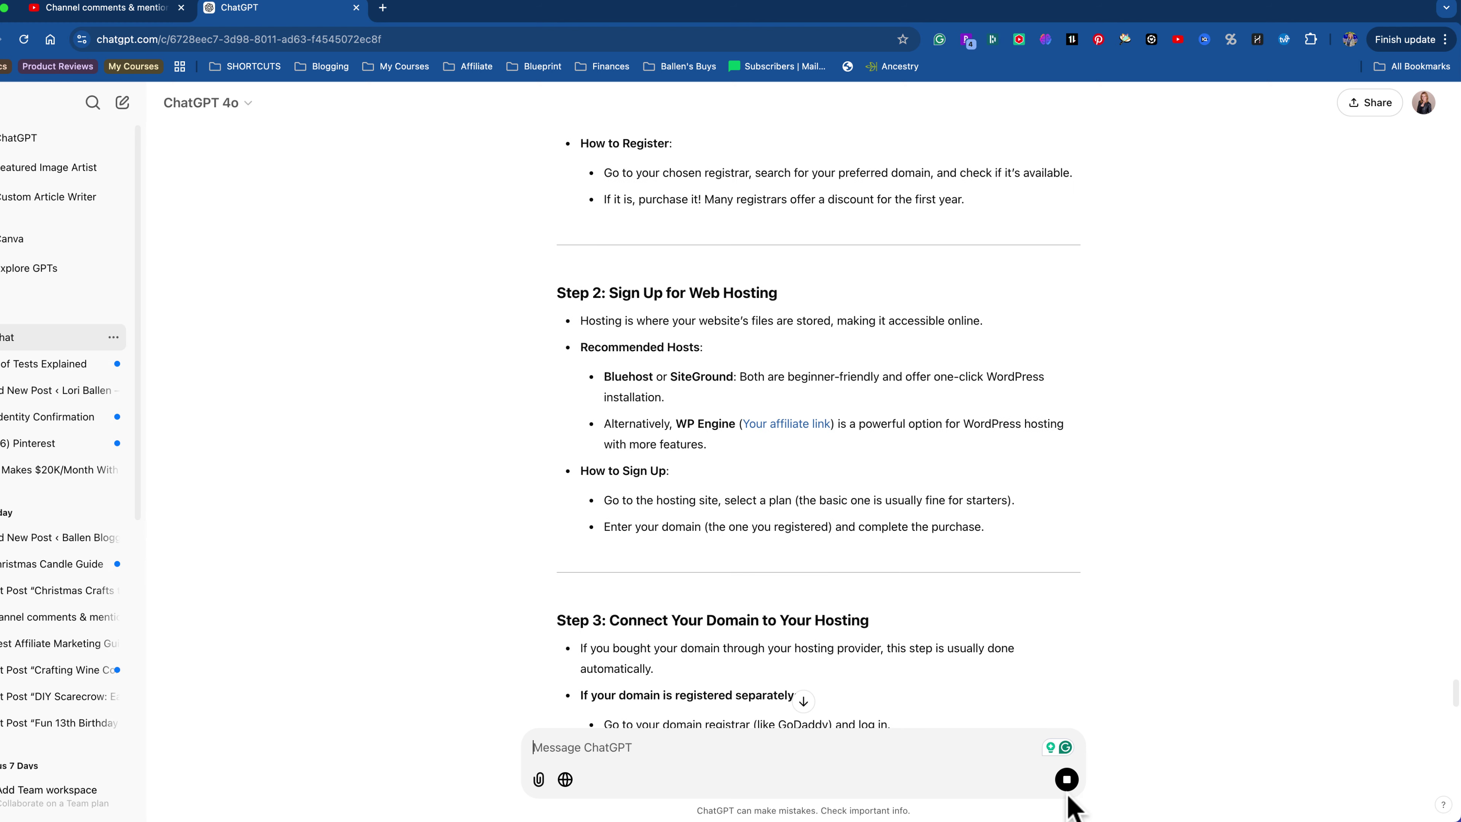
# Request YouTube channel setup steps, from profile picture and banner to Step 8: Upload Your First Video.
pyautogui.write("now, let's do the youtube channel set up")
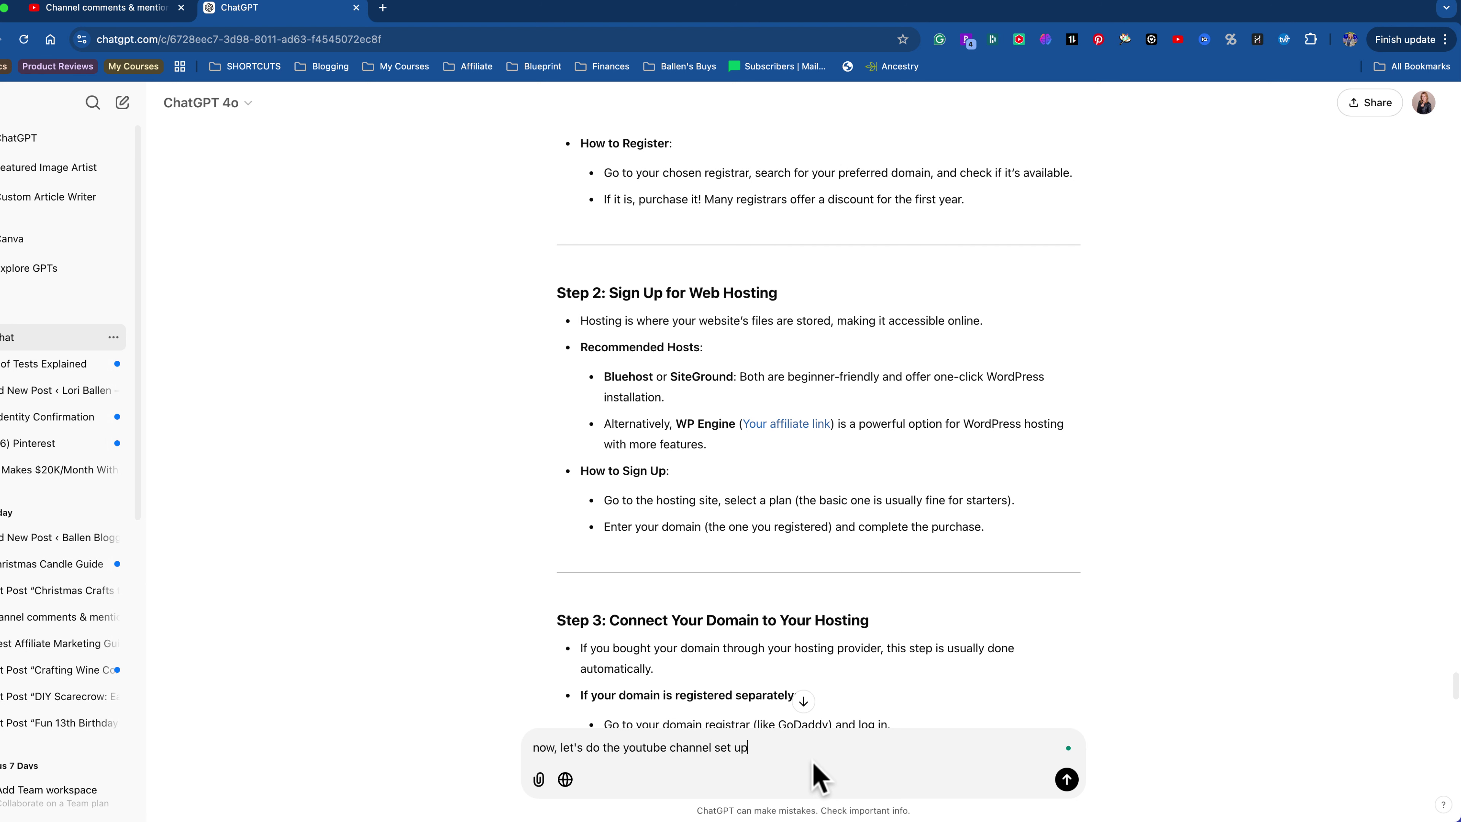
pyautogui.press('Return')
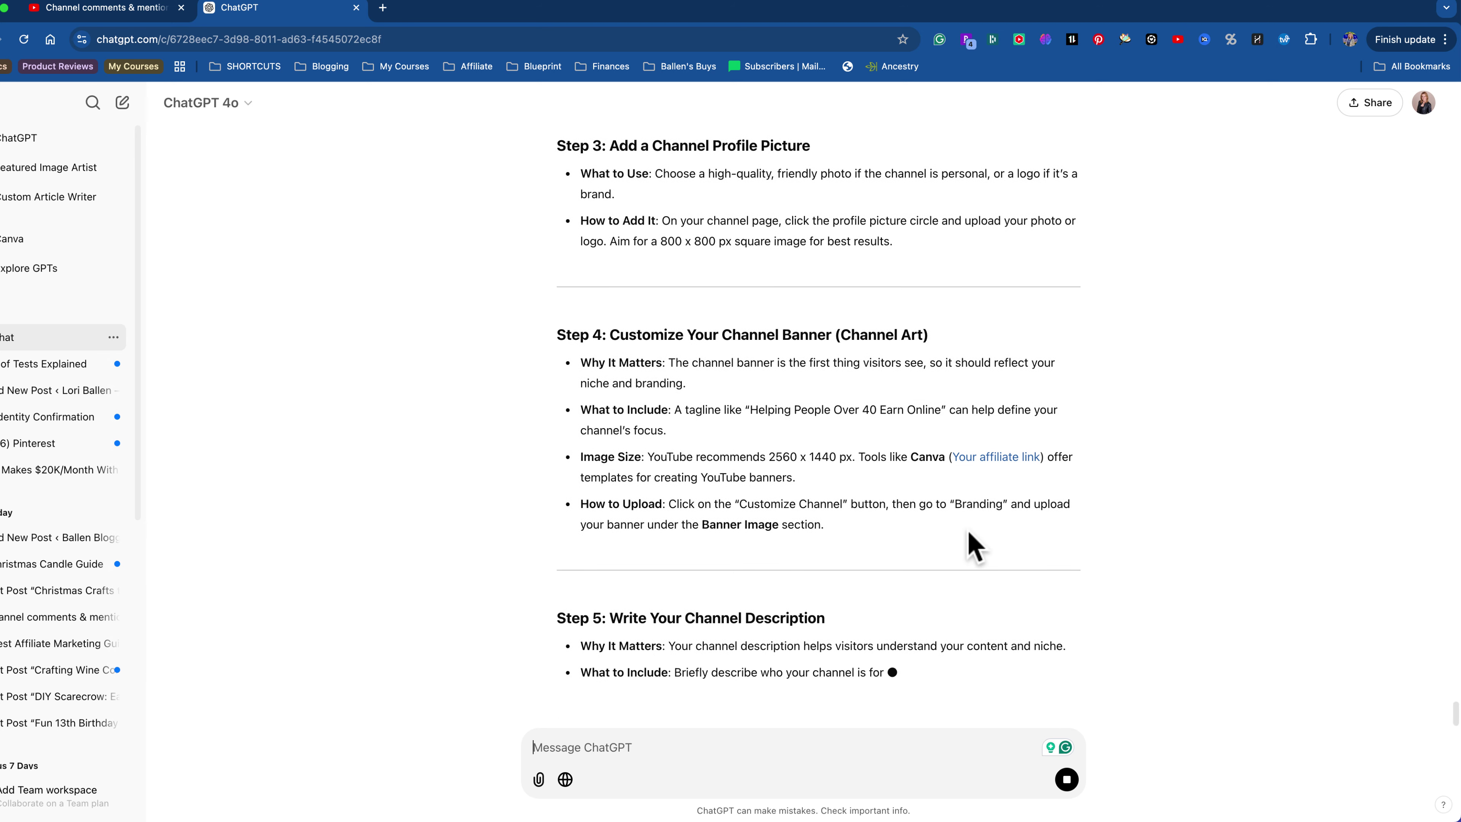
pyautogui.scroll(2, 972, 546)
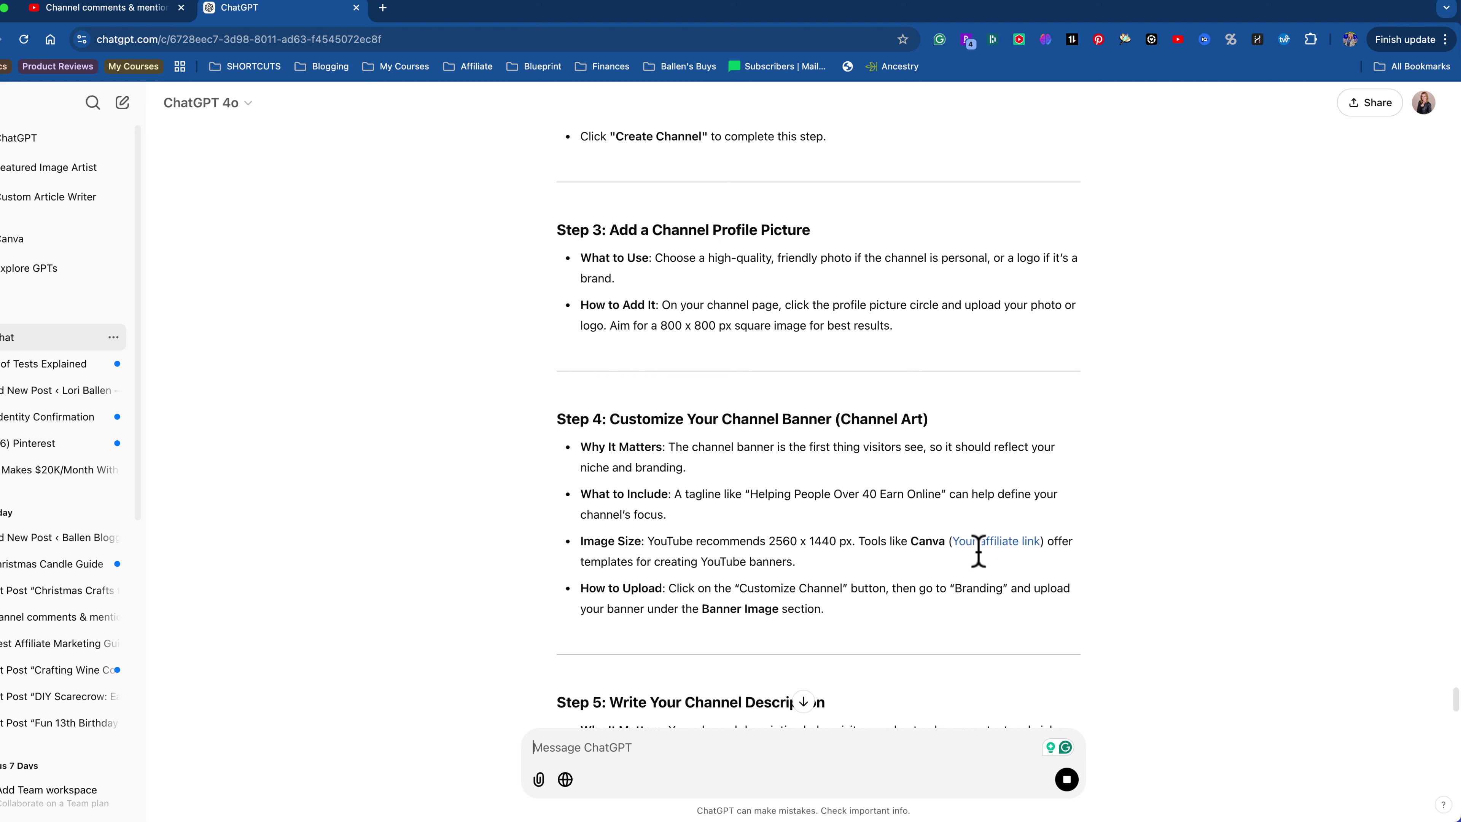
pyautogui.scroll(-10, 943, 599)
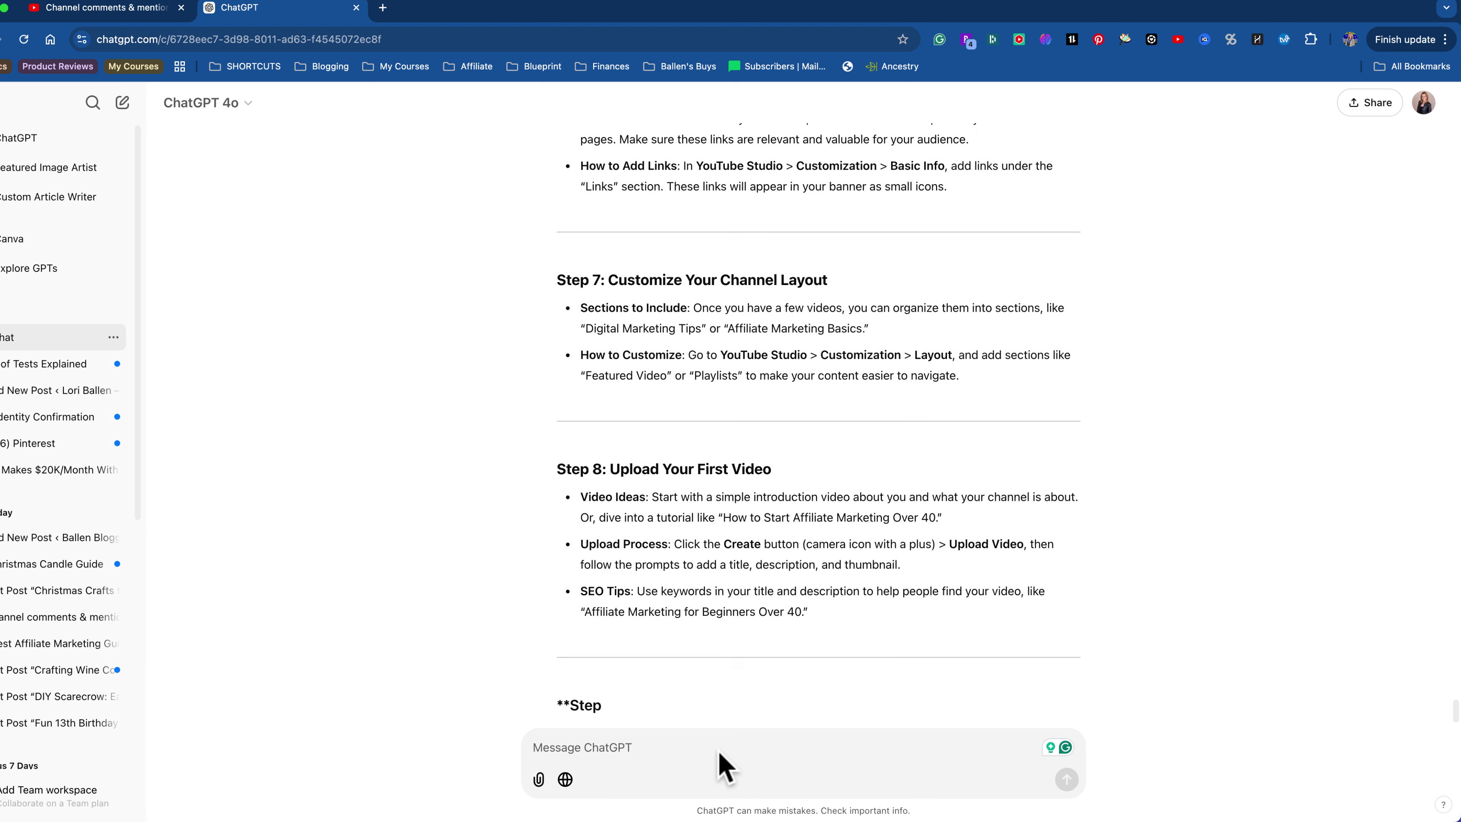
# Request a YouTube-only 30-day plan on the three subtopics and follow it to Week 3.
pyautogui.write('base')
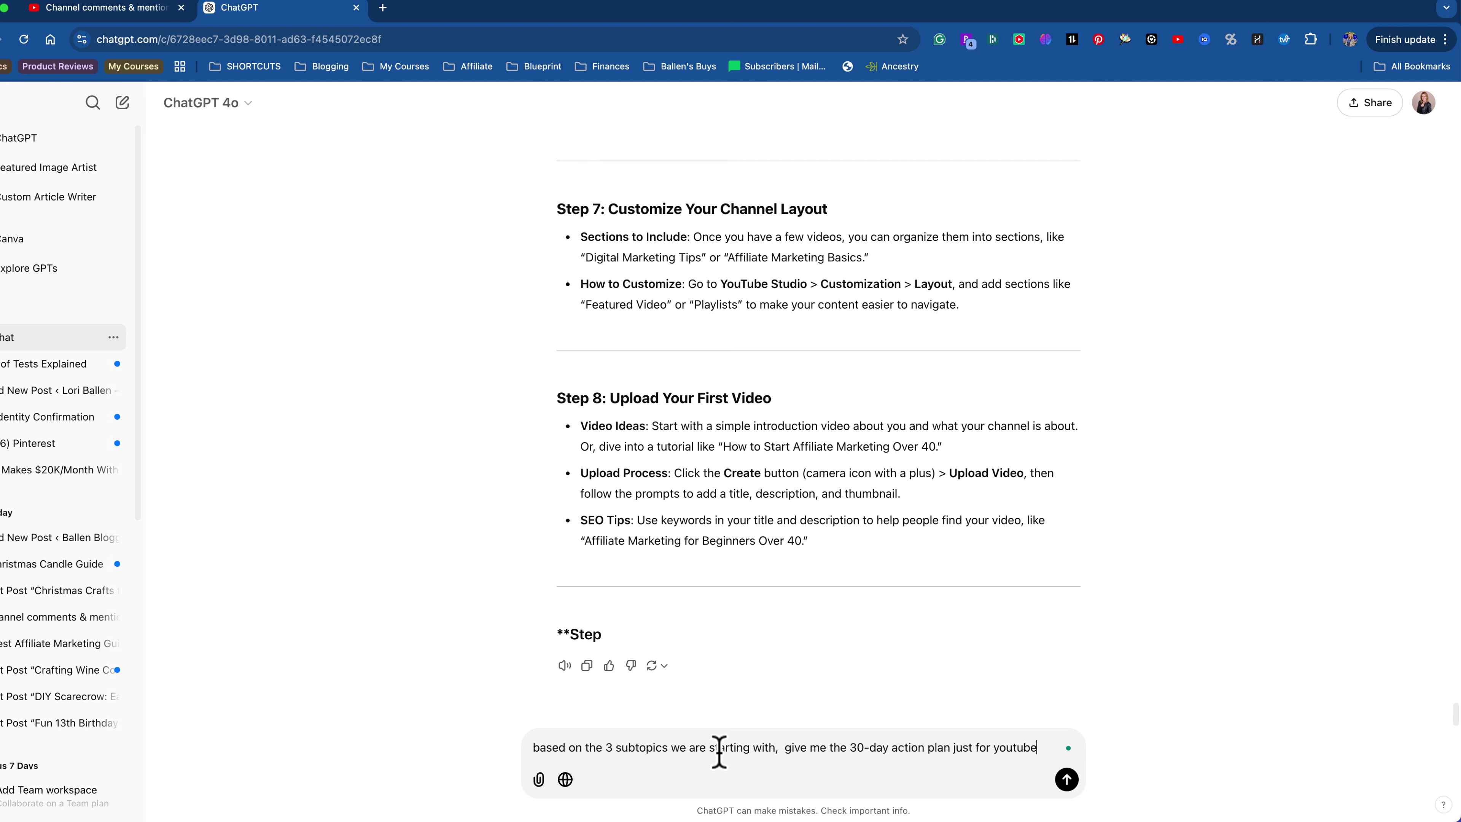
pyautogui.press('Return')
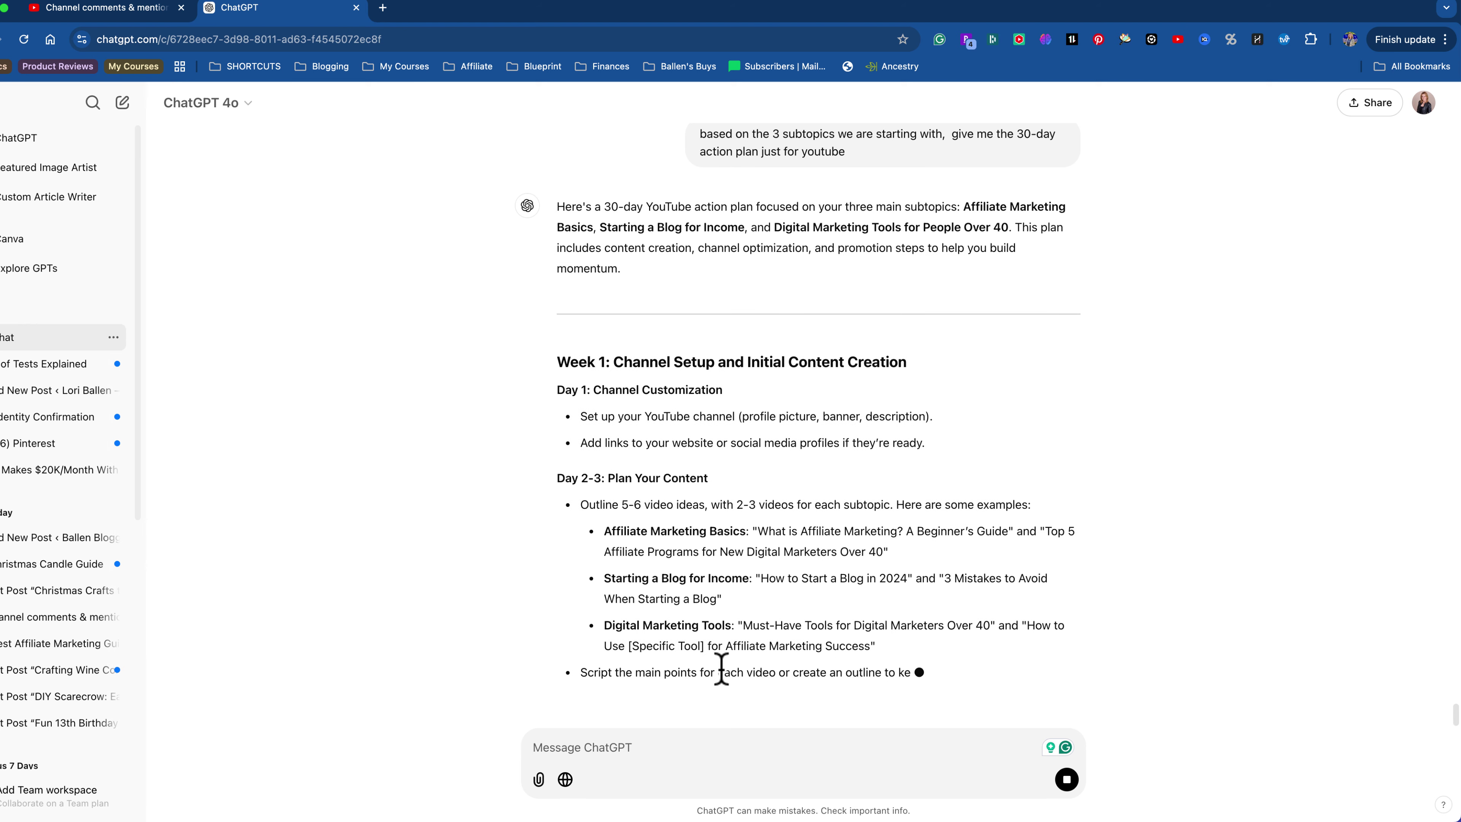
pyautogui.scroll(2, 633, 576)
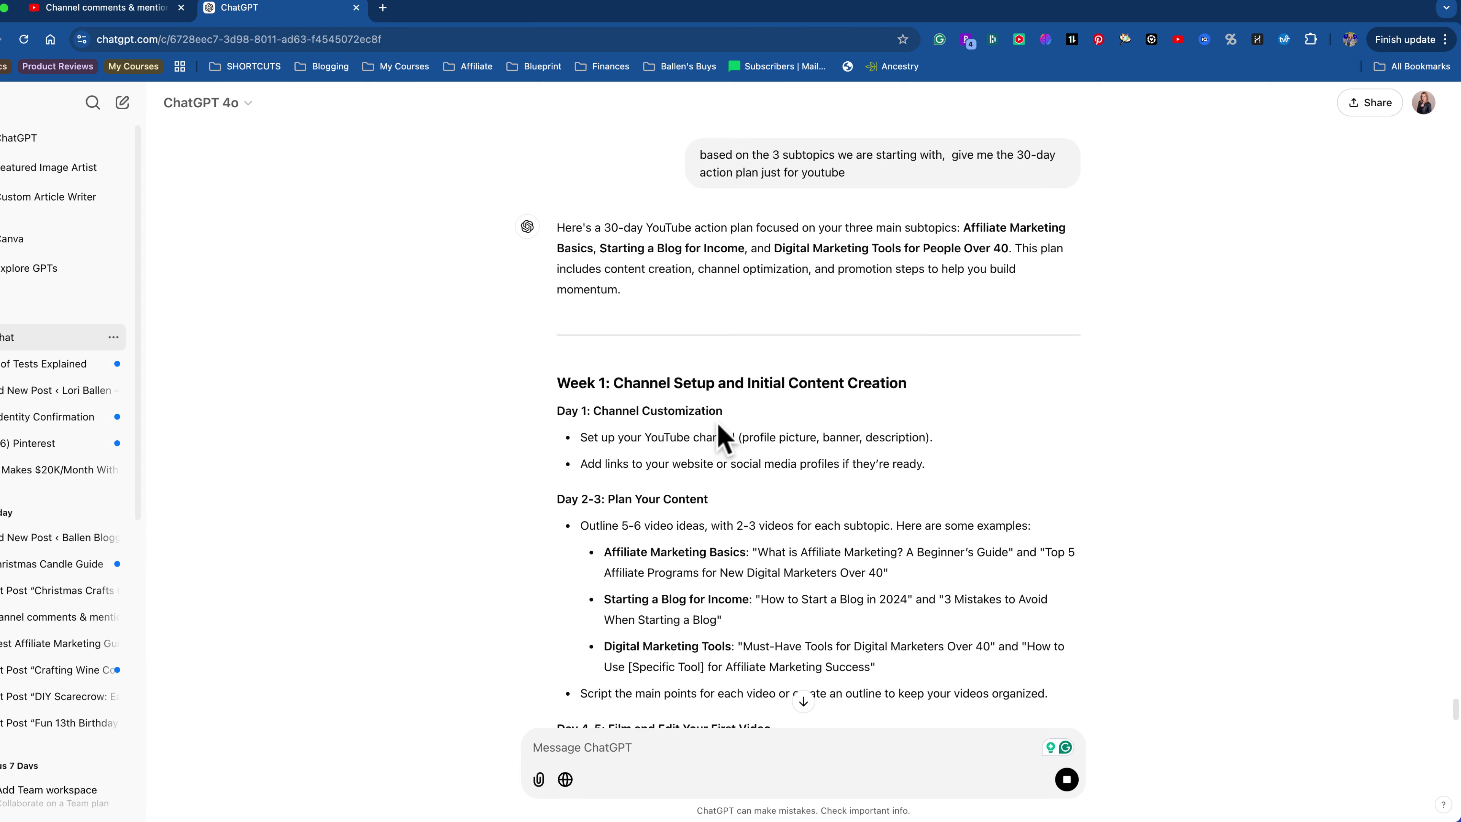
pyautogui.scroll(-3, 679, 449)
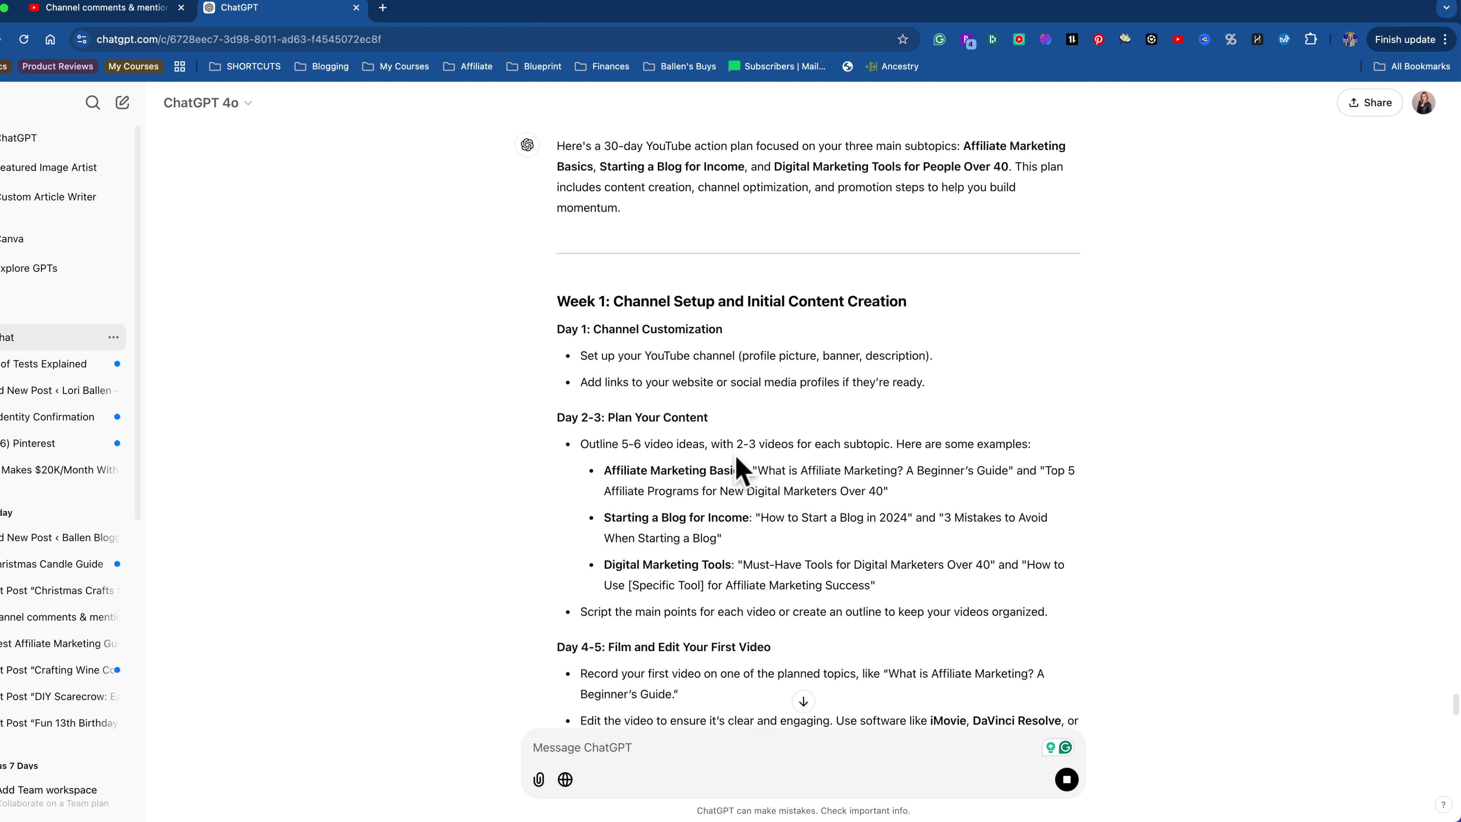
pyautogui.scroll(-4, 901, 473)
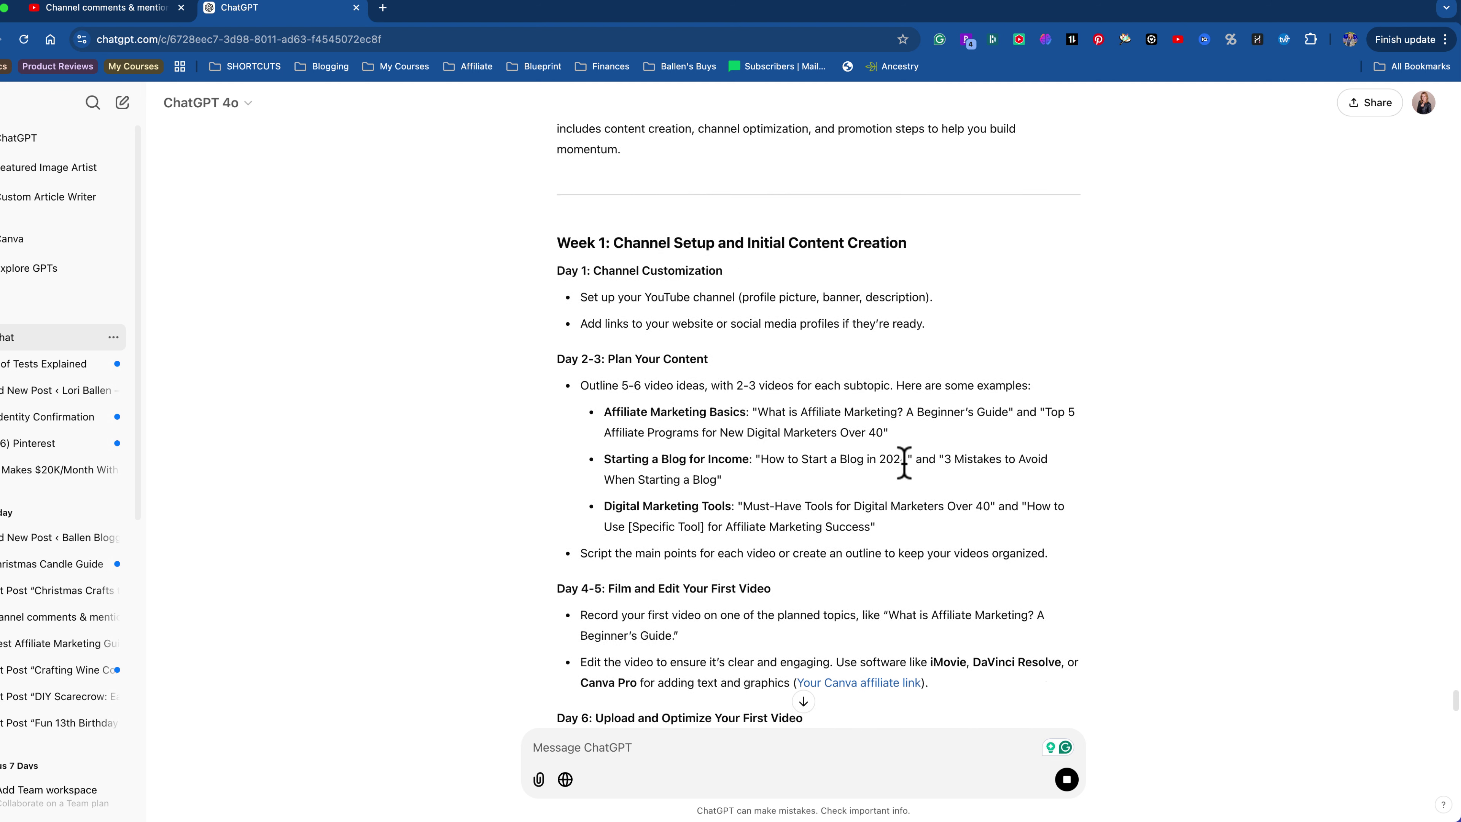
pyautogui.scroll(-1, 724, 481)
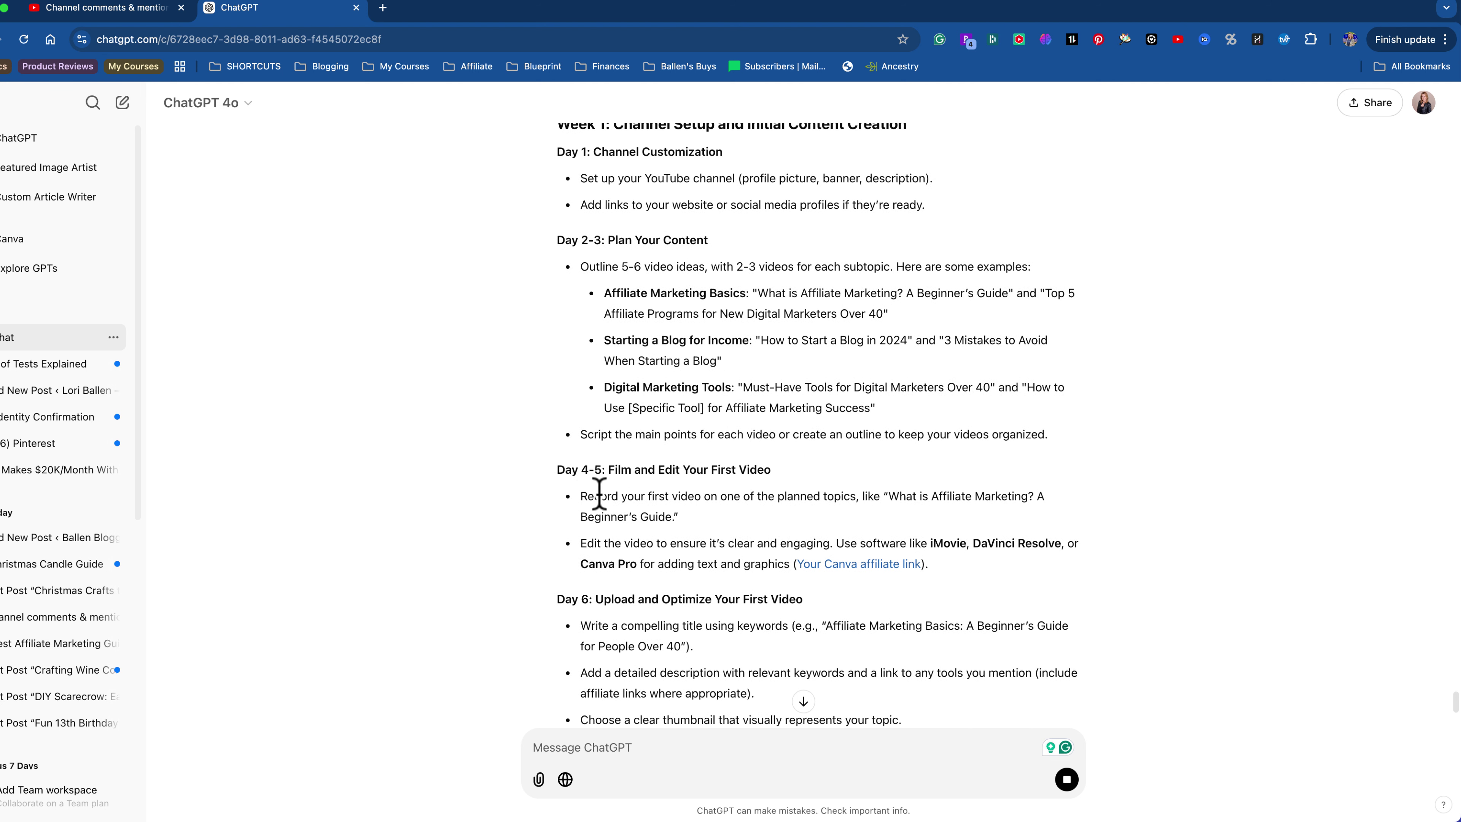
pyautogui.scroll(-4, 811, 495)
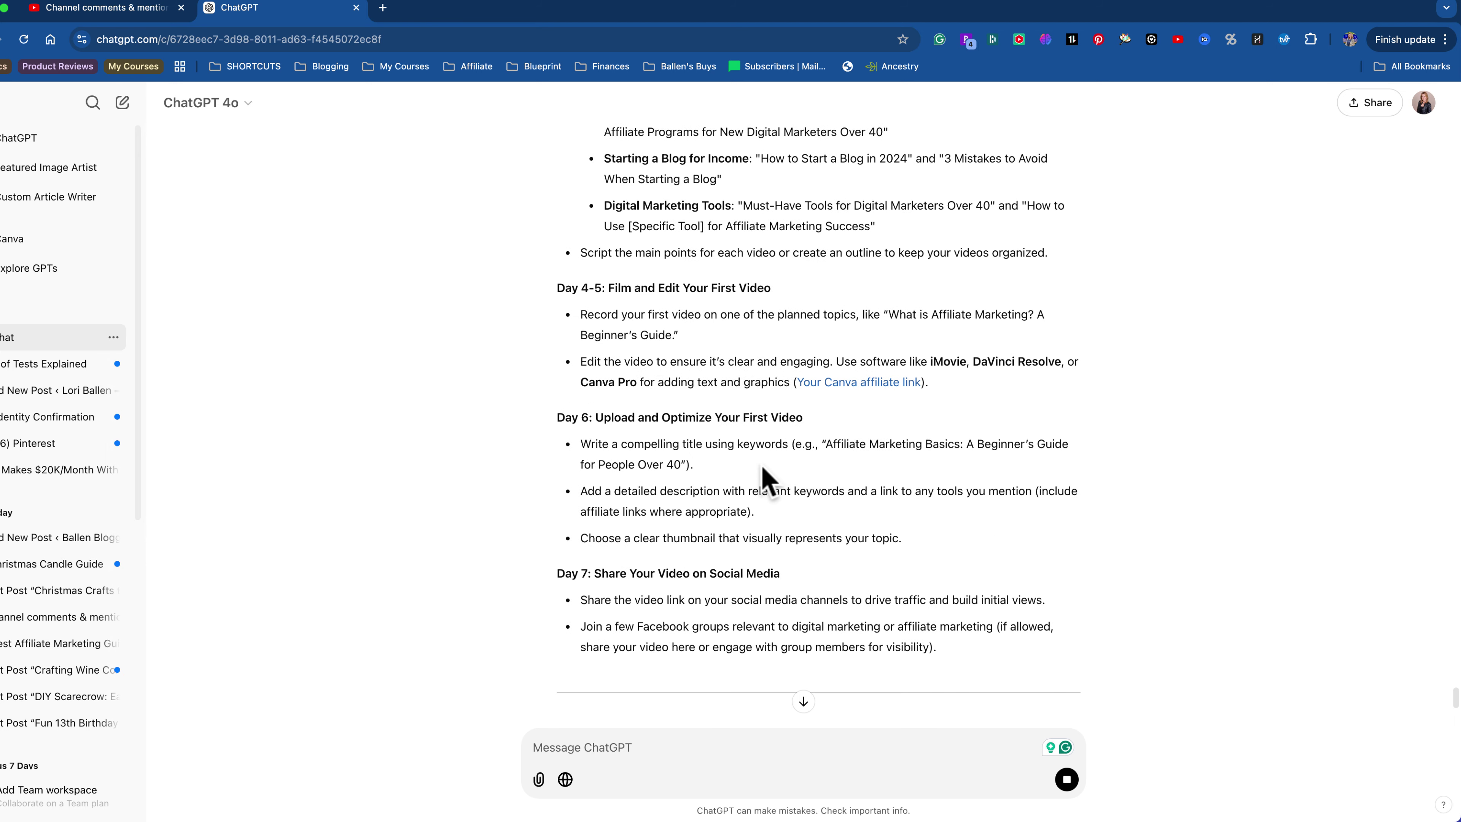
pyautogui.scroll(-4, 811, 466)
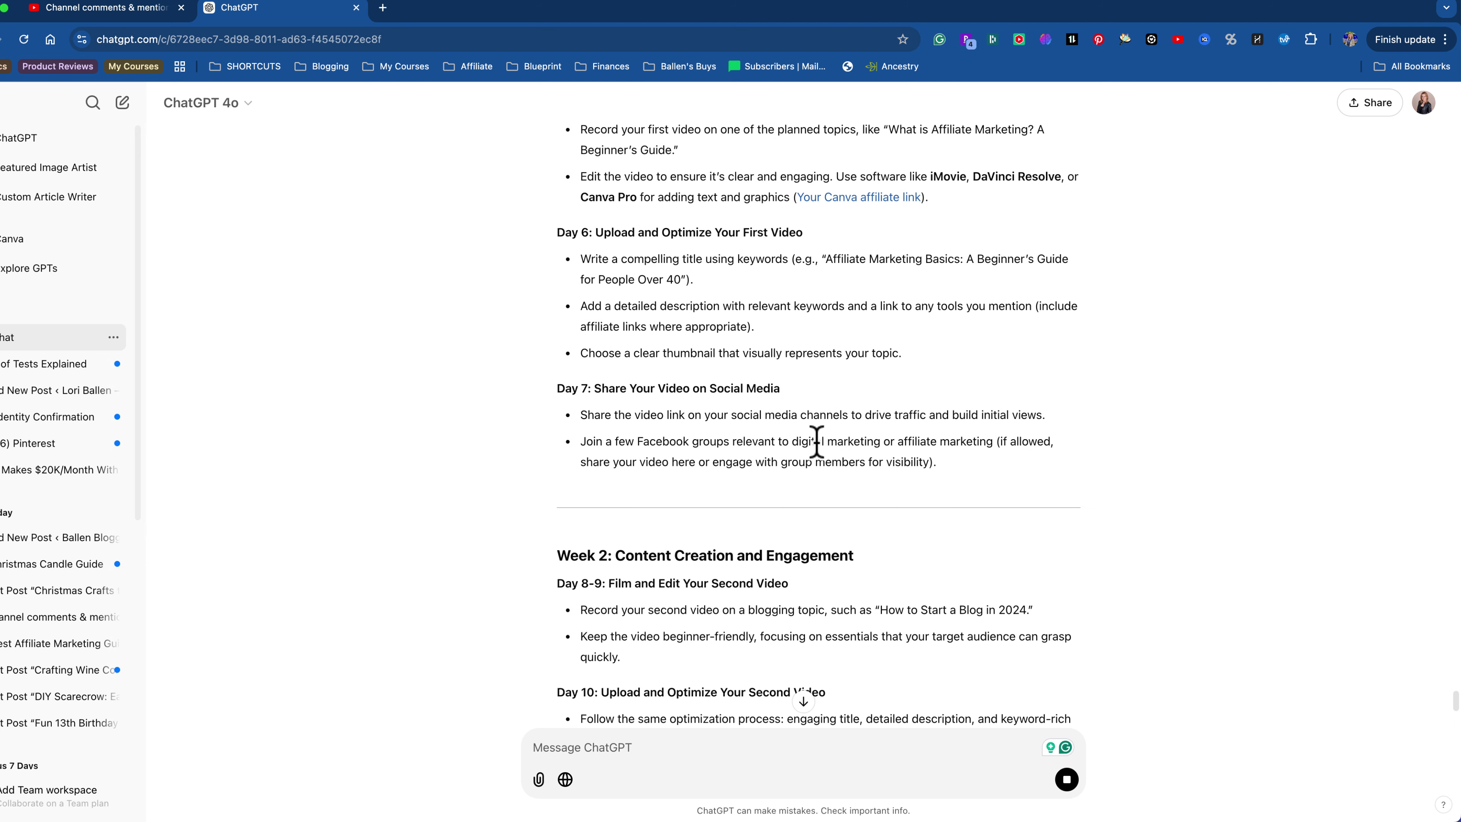
pyautogui.scroll(-5, 813, 442)
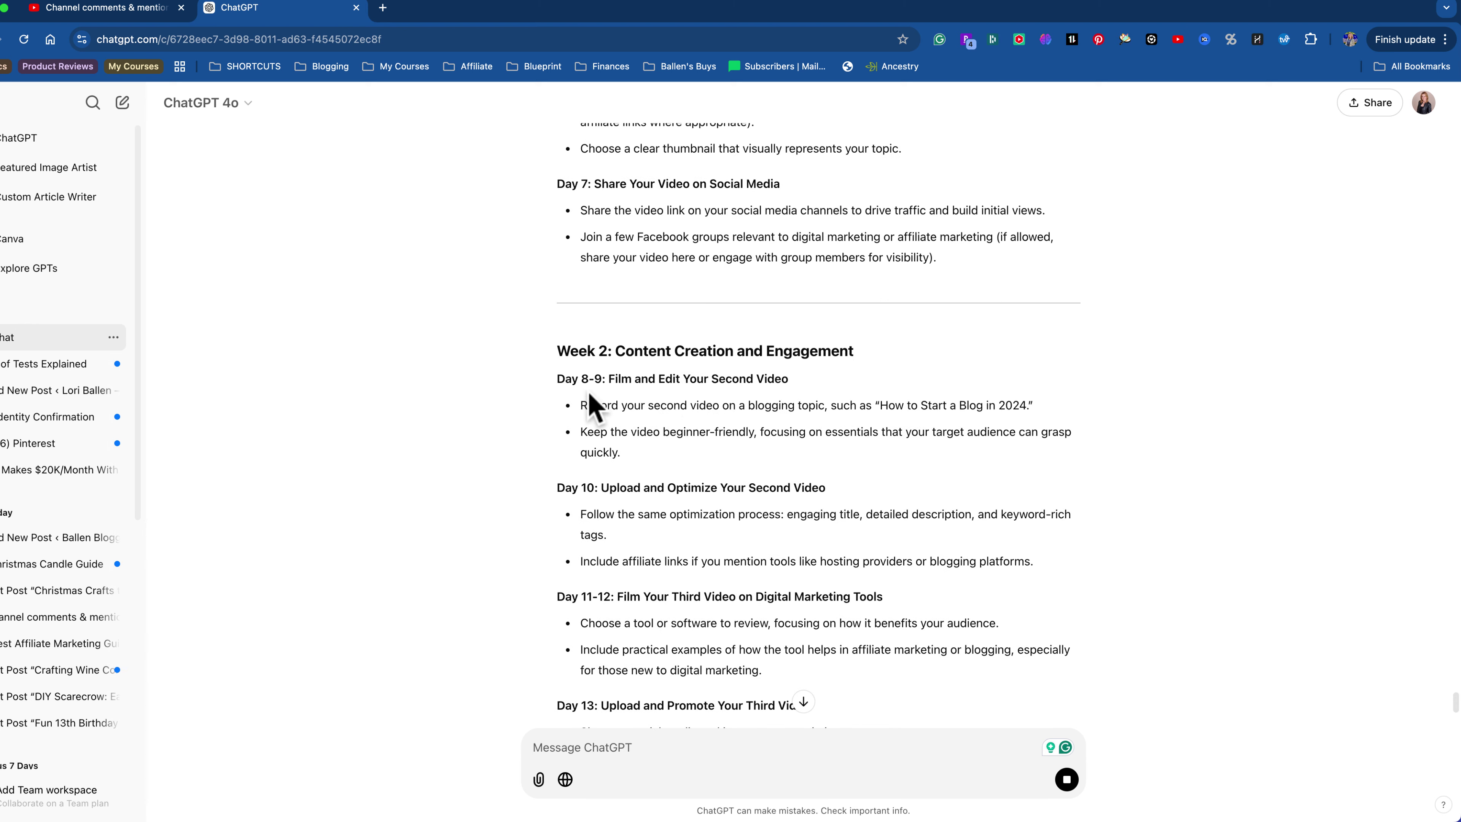
# Return to Week 1 and highlight the Day 2-3 line about outlining 5-6 video ideas.
pyautogui.scroll(-6, 662, 442)
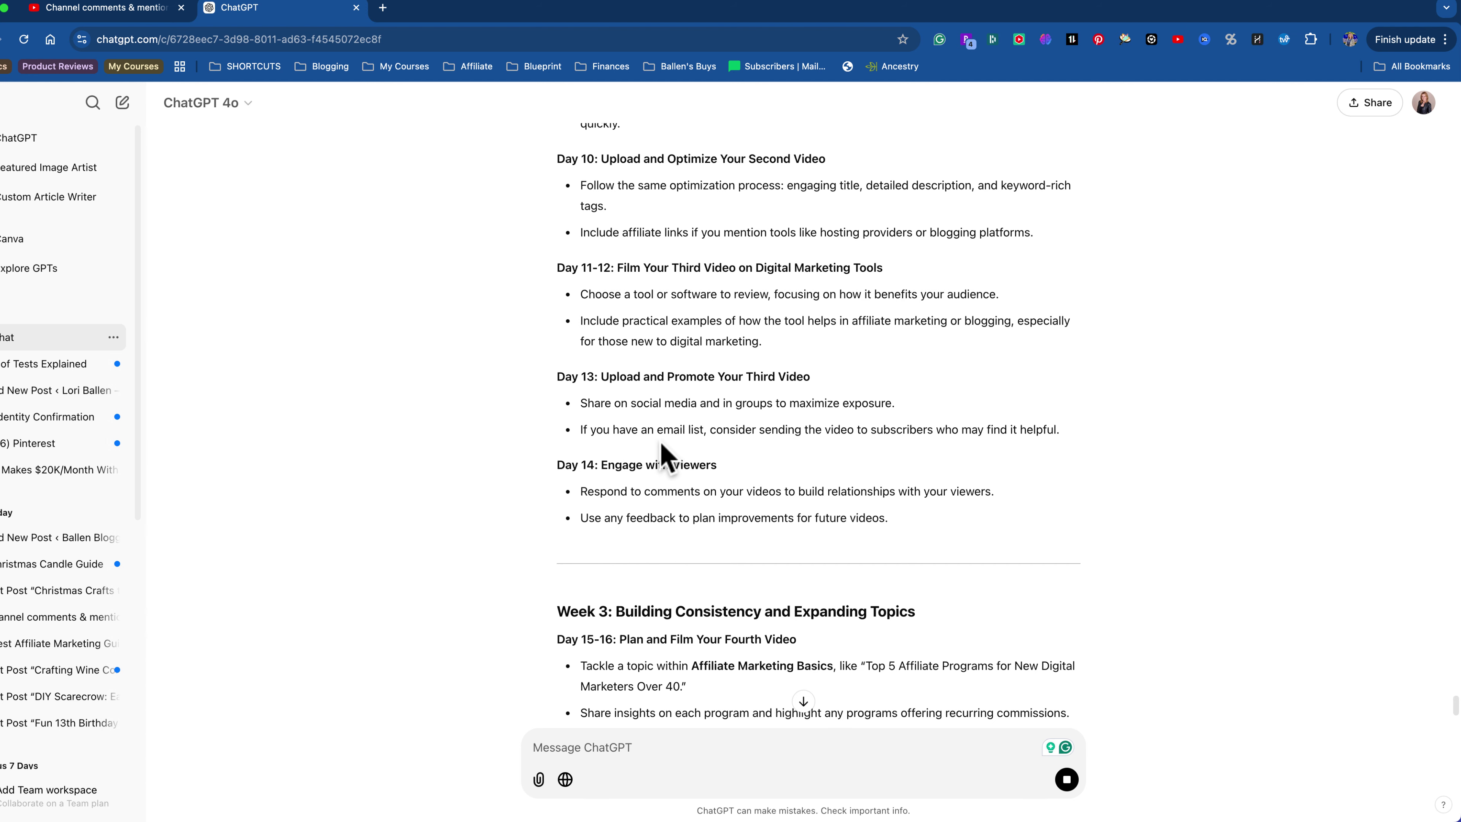
pyautogui.scroll(-4, 662, 454)
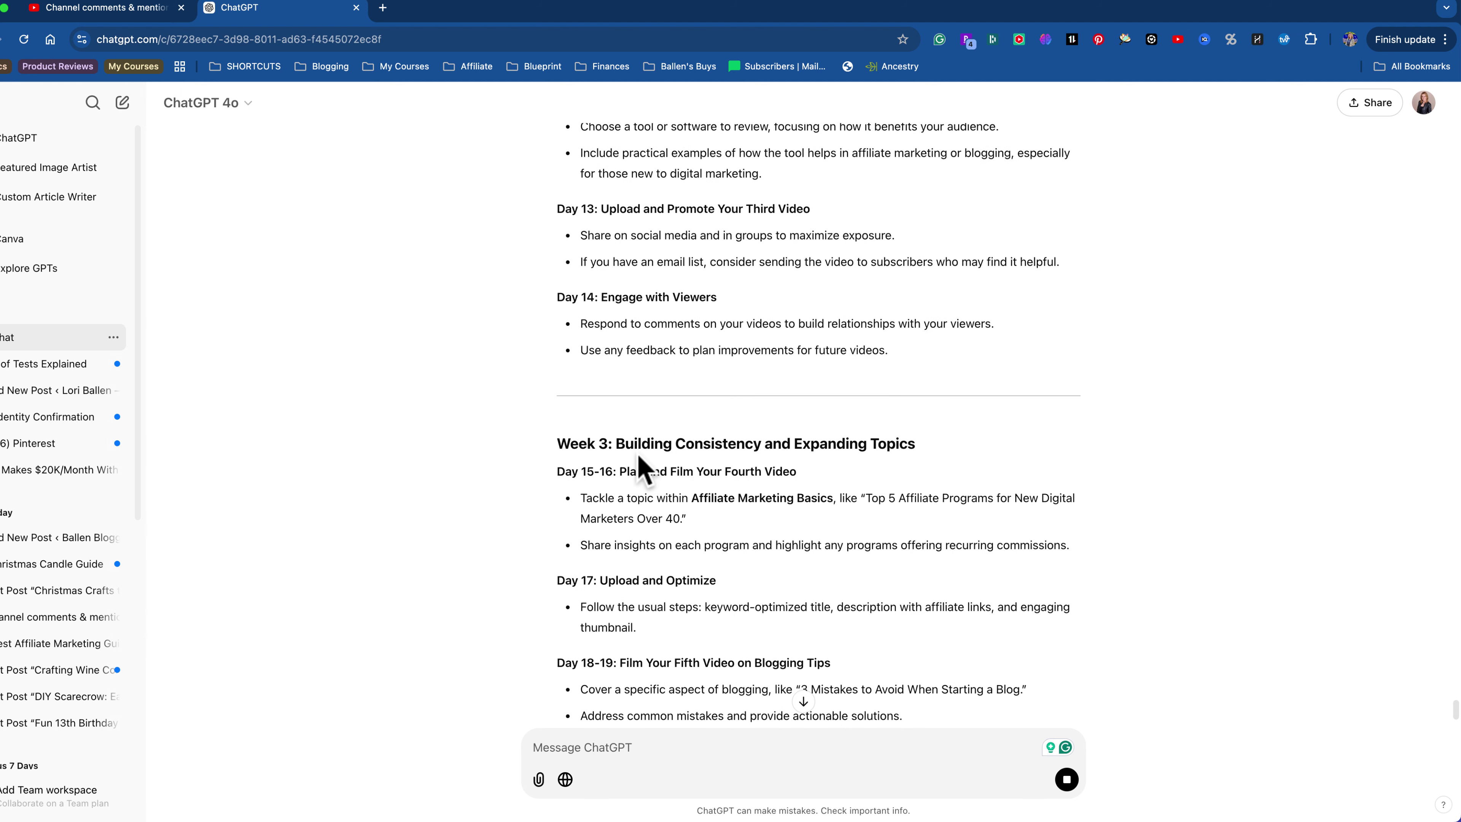
pyautogui.scroll(20, 639, 467)
pyautogui.scroll(5, 677, 620)
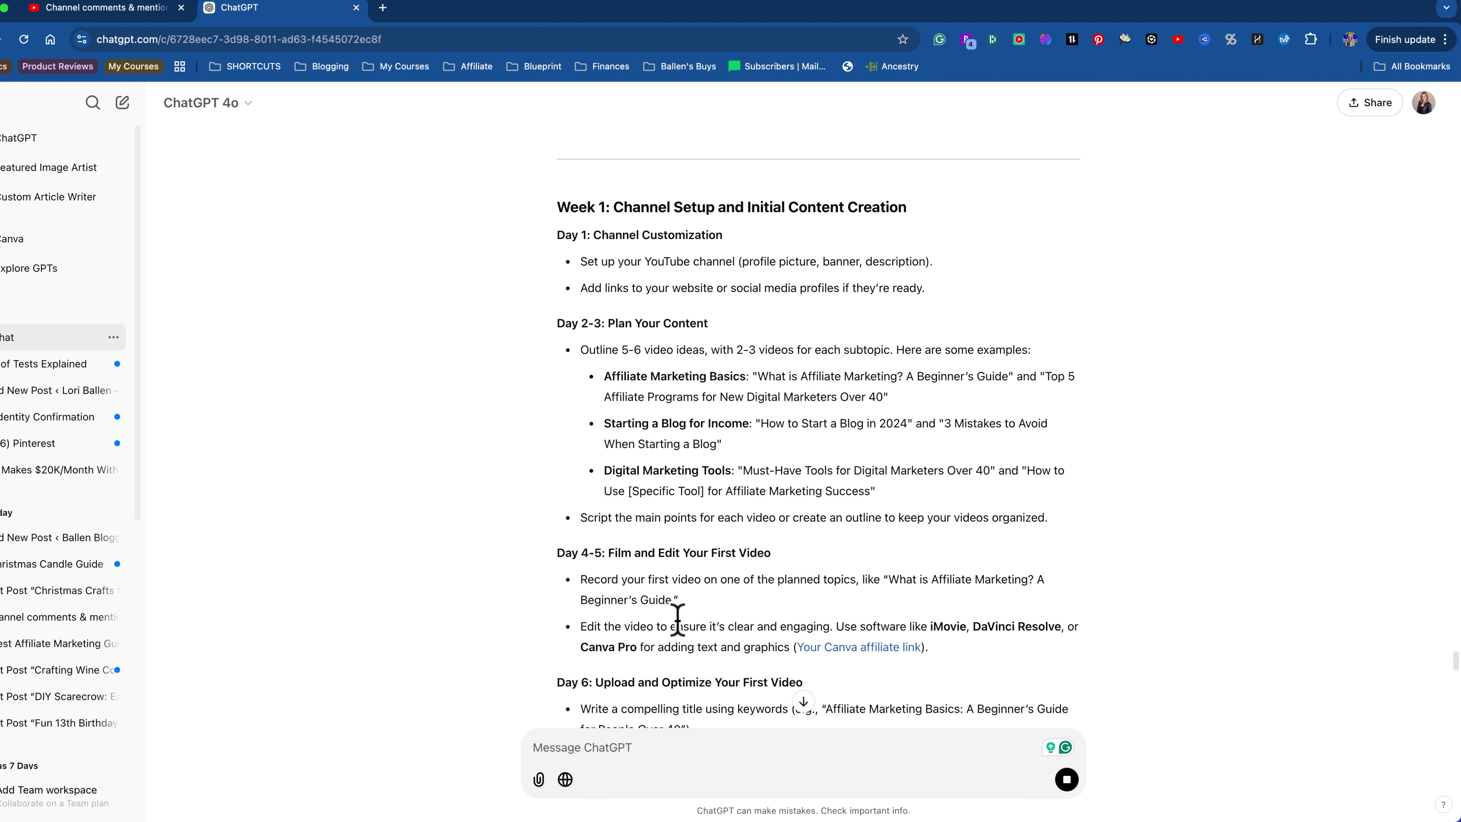
pyautogui.scroll(2, 768, 525)
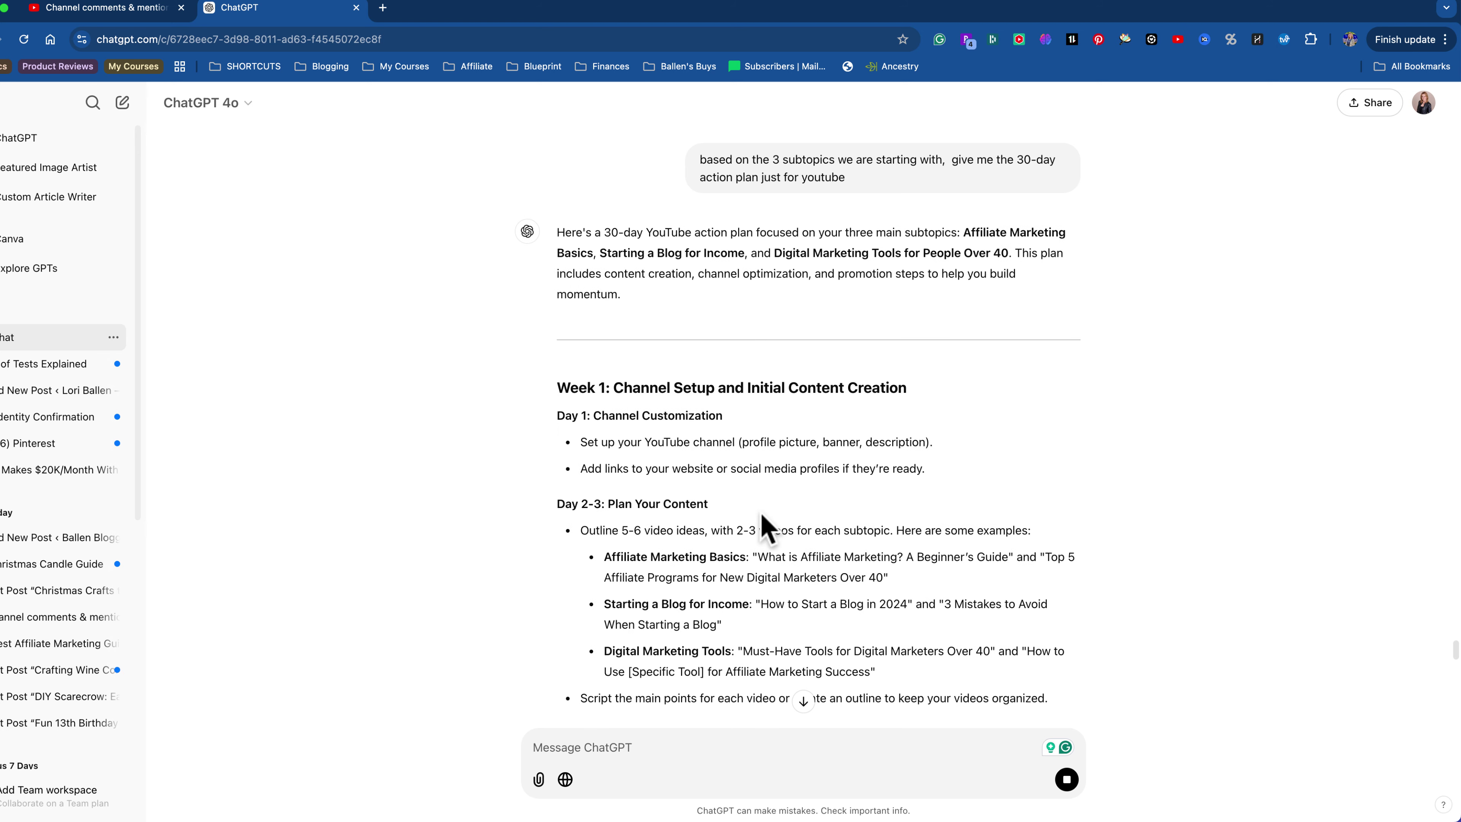
pyautogui.scroll(-7, 760, 525)
pyautogui.moveTo(582, 339); pyautogui.dragTo(1065, 338)
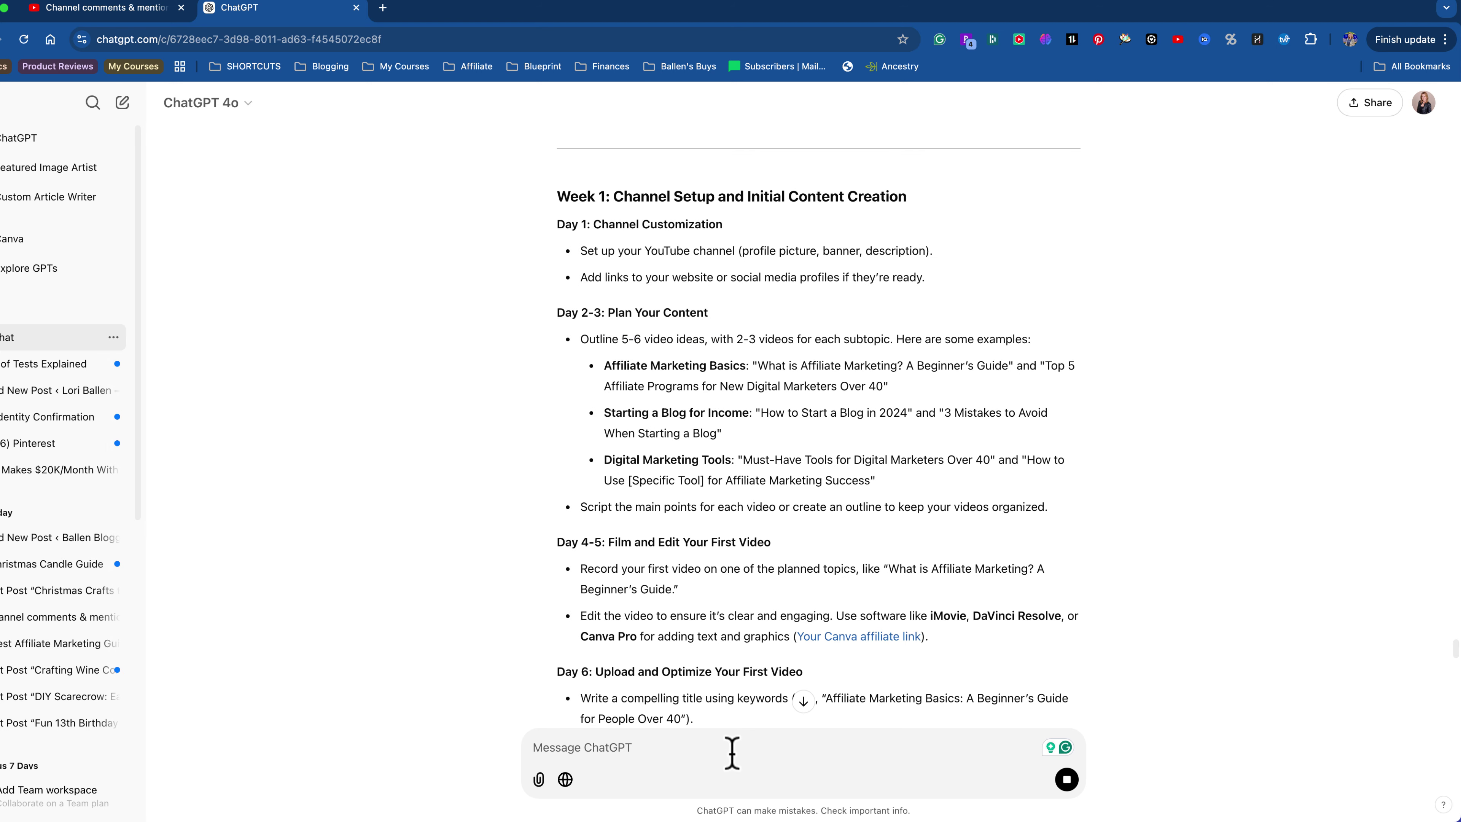
# Request 10 video ideas and select the Affiliate Marketing Basics and Starting a Blog ideas.
pyautogui.write('gi')
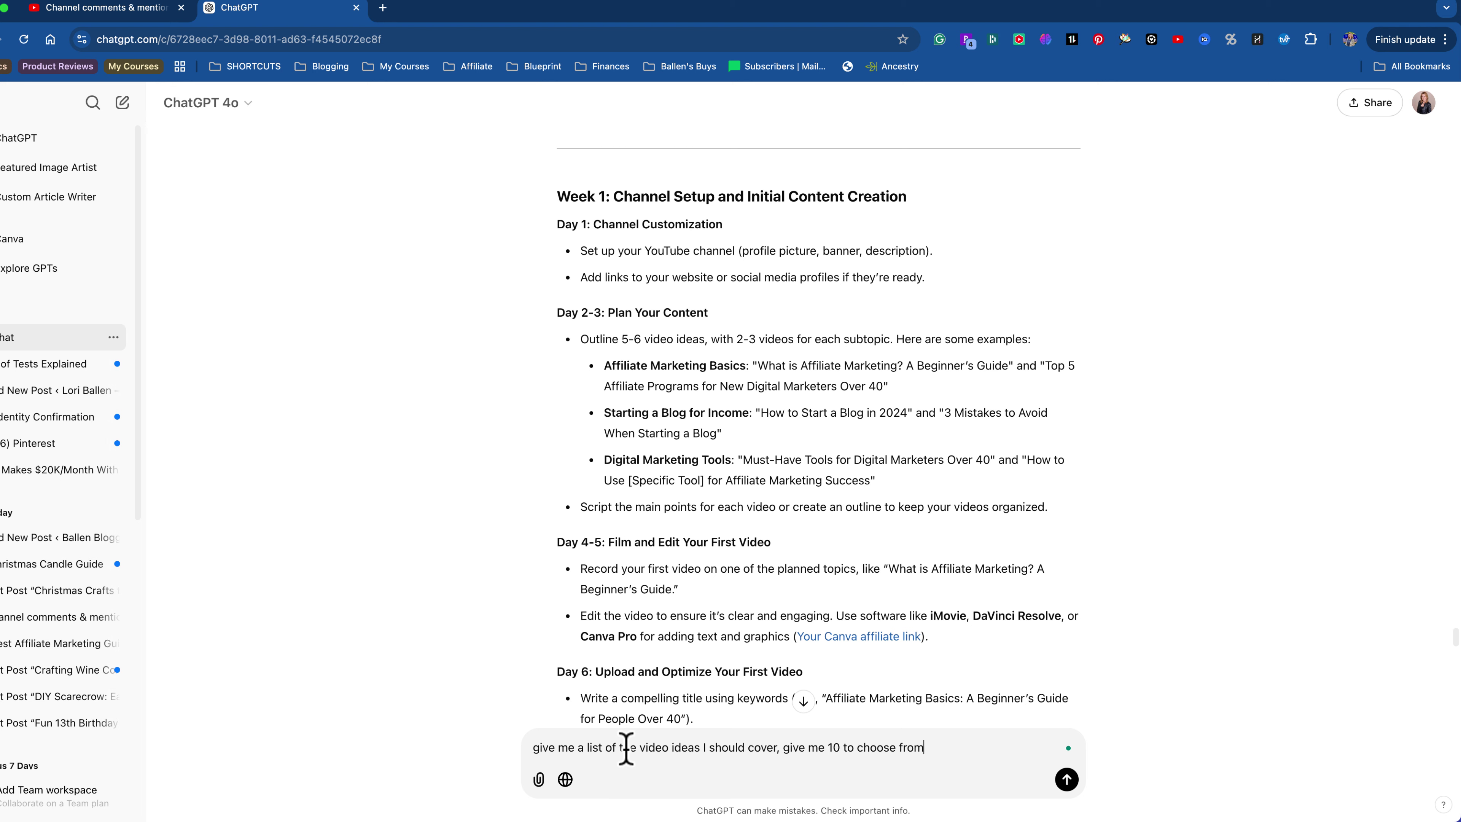
pyautogui.press('Return')
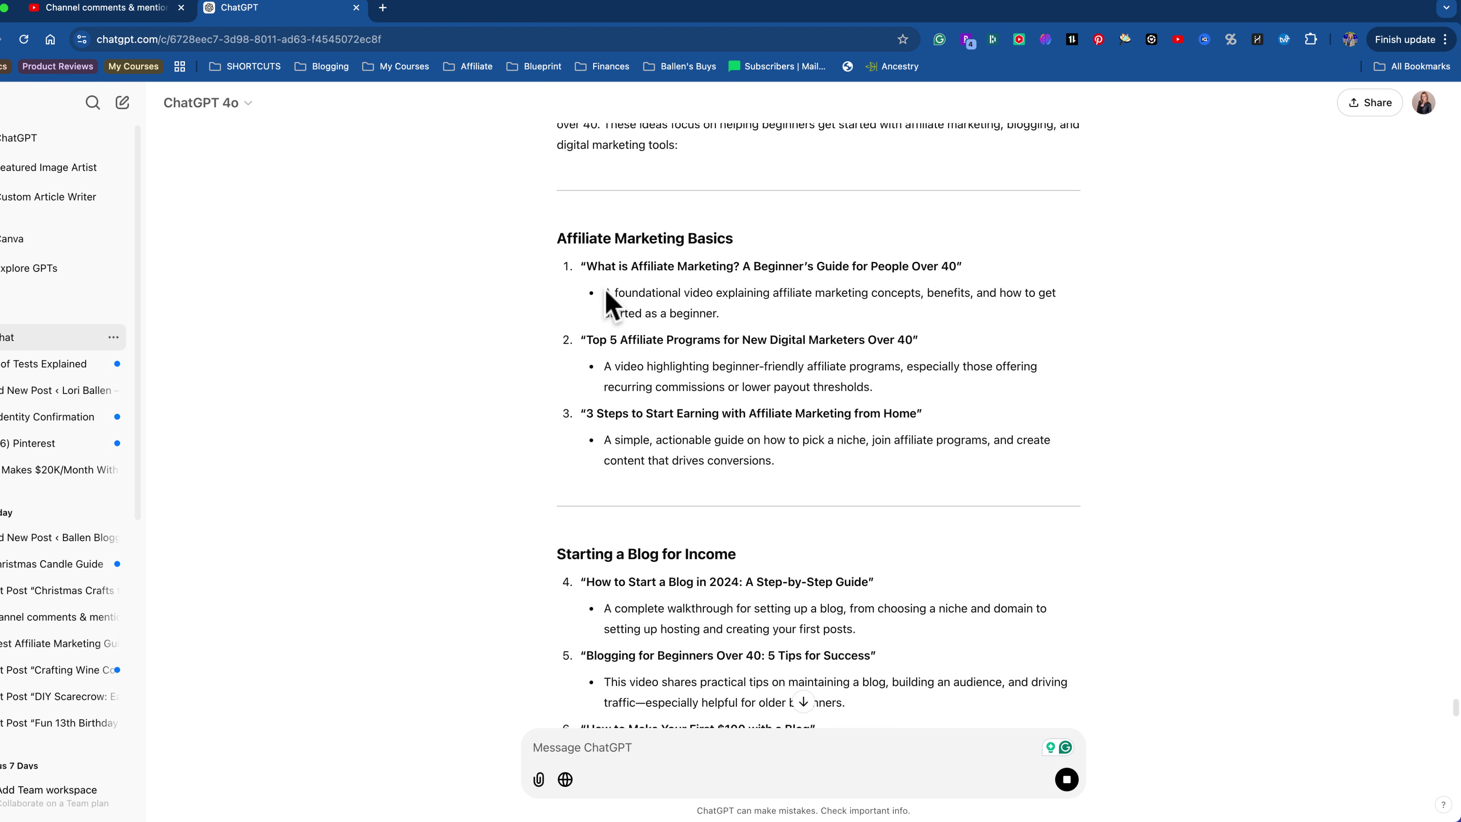
pyautogui.moveTo(558, 238); pyautogui.dragTo(821, 460)
pyautogui.scroll(-3, 806, 472)
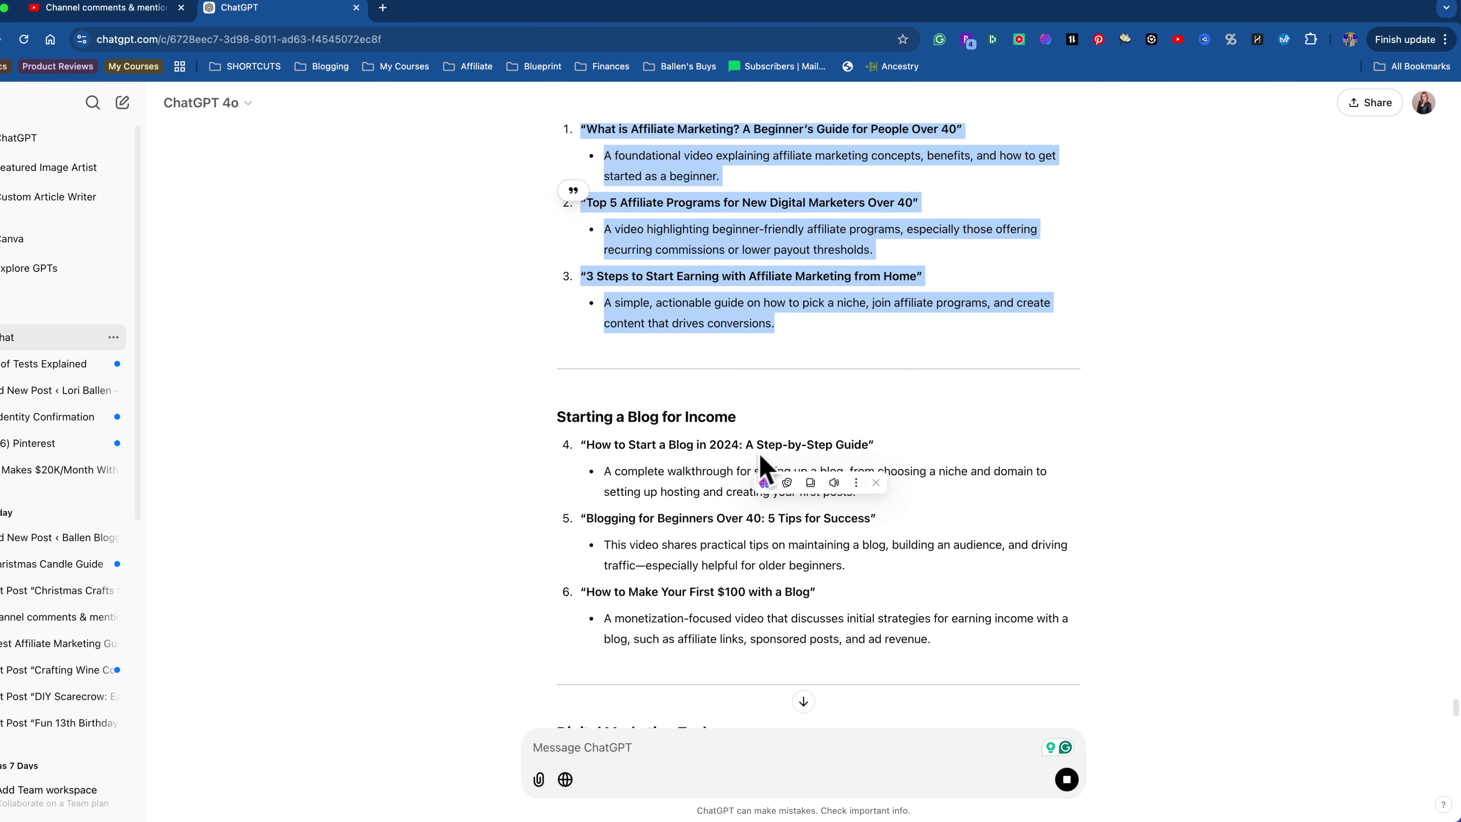
pyautogui.moveTo(558, 418); pyautogui.dragTo(874, 692)
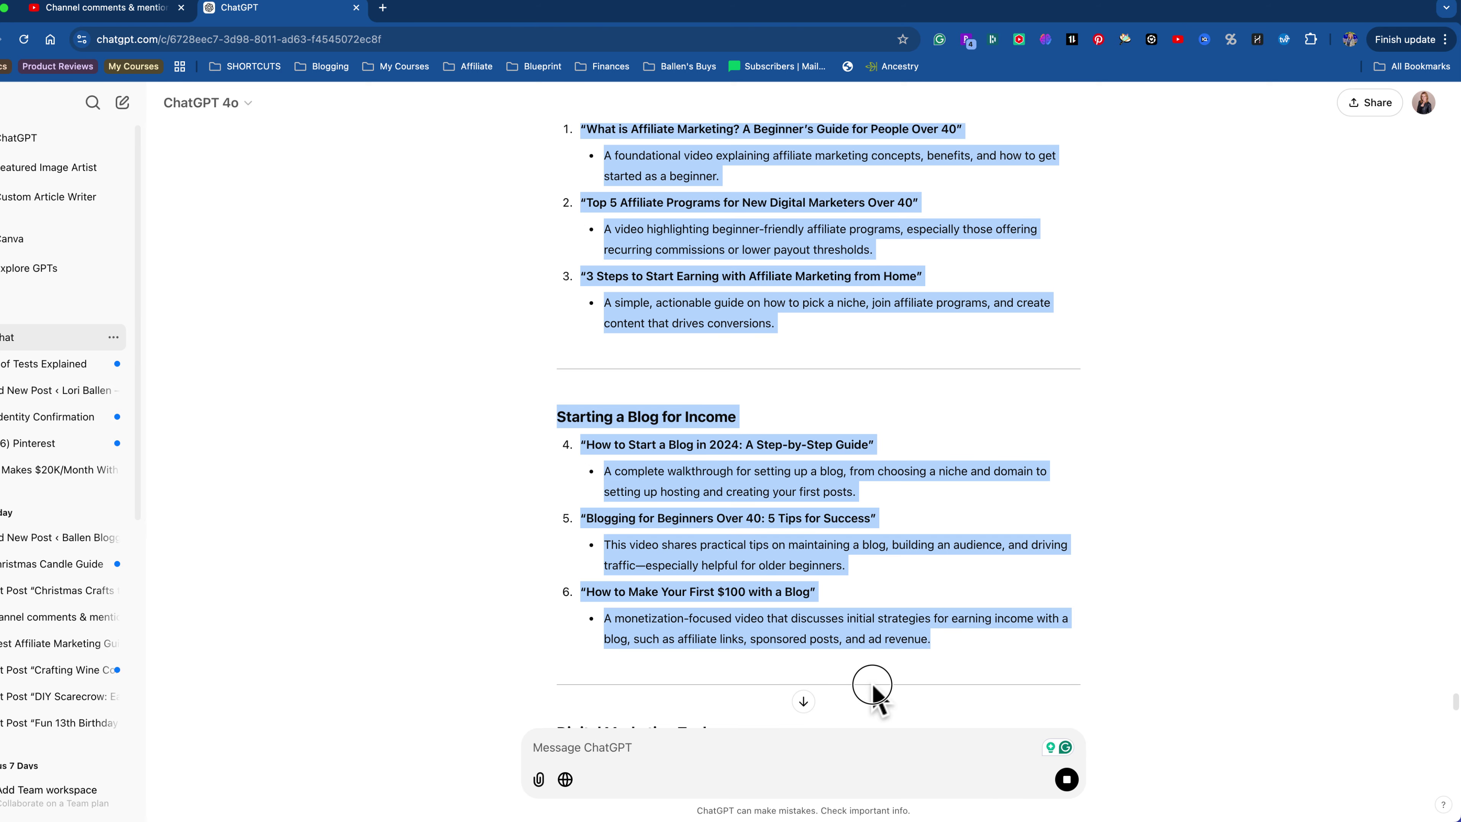
# Review the Digital Marketing Tools ideas and select the first title, 'What is Affiliate Marketing?'.
pyautogui.click(799, 604)
pyautogui.scroll(-5, 803, 610)
pyautogui.scroll(-4, 803, 610)
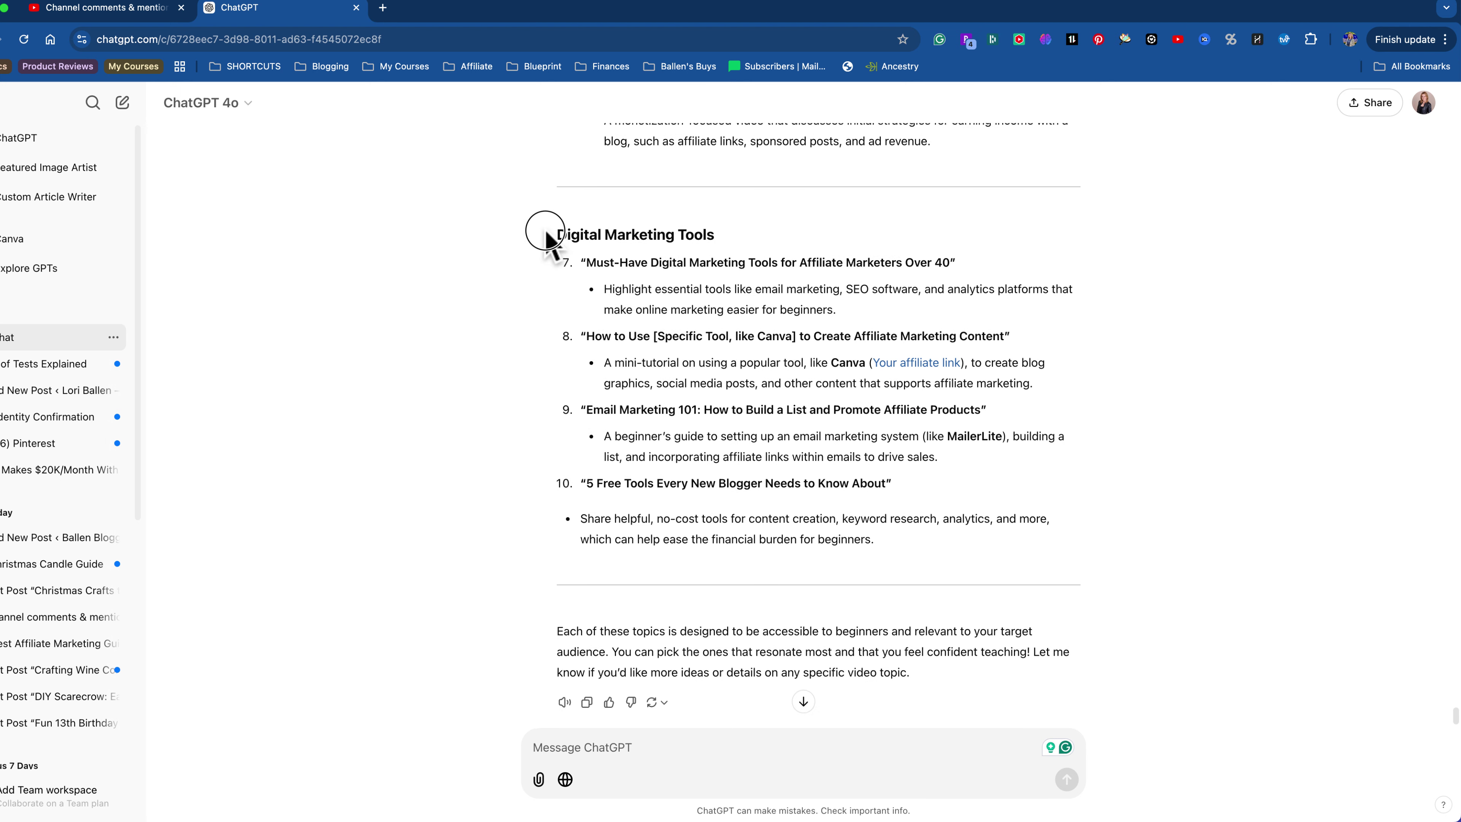
pyautogui.moveTo(547, 231); pyautogui.dragTo(870, 516)
pyautogui.scroll(13, 863, 512)
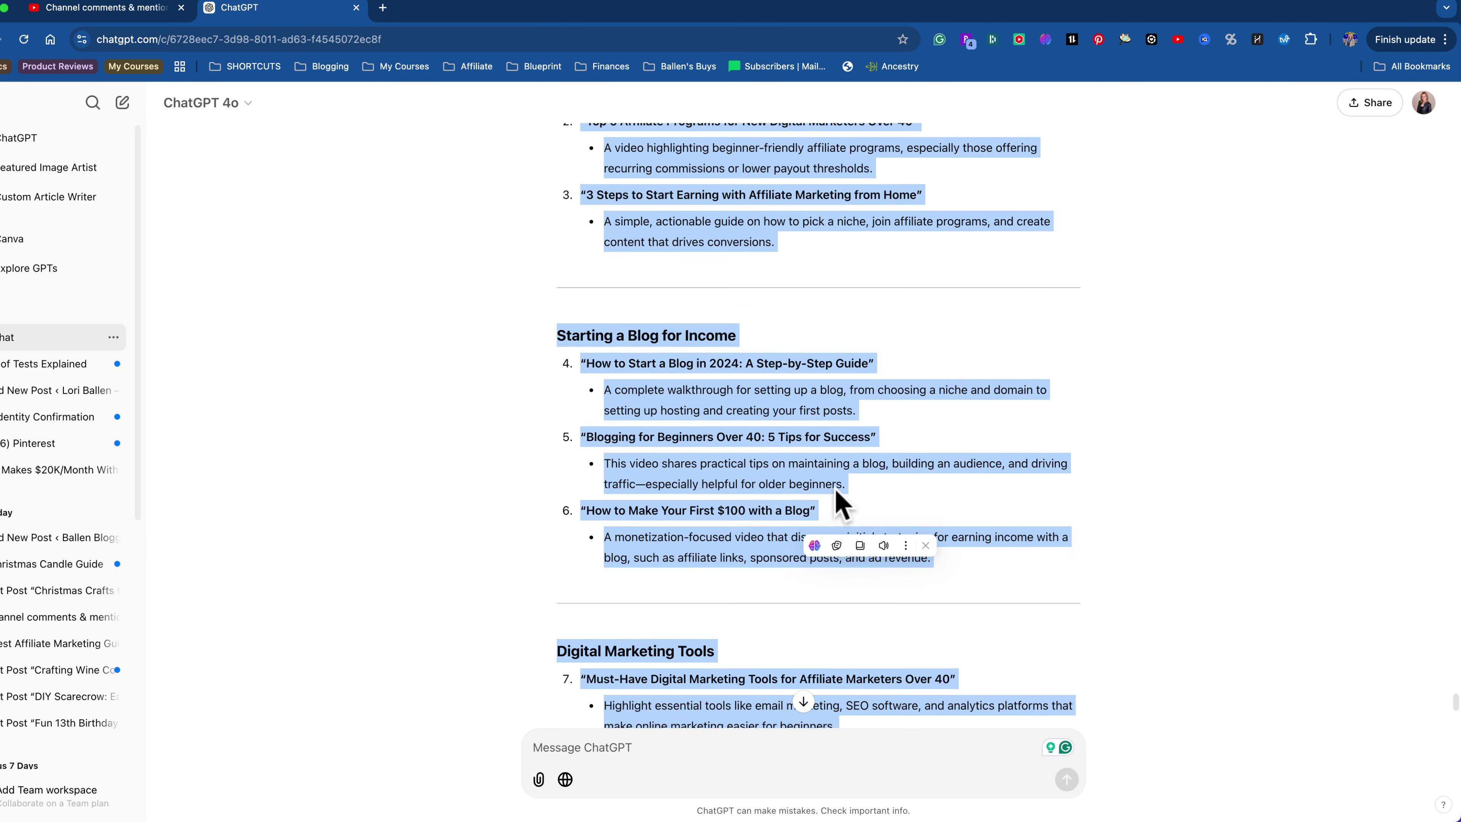
pyautogui.click(679, 432)
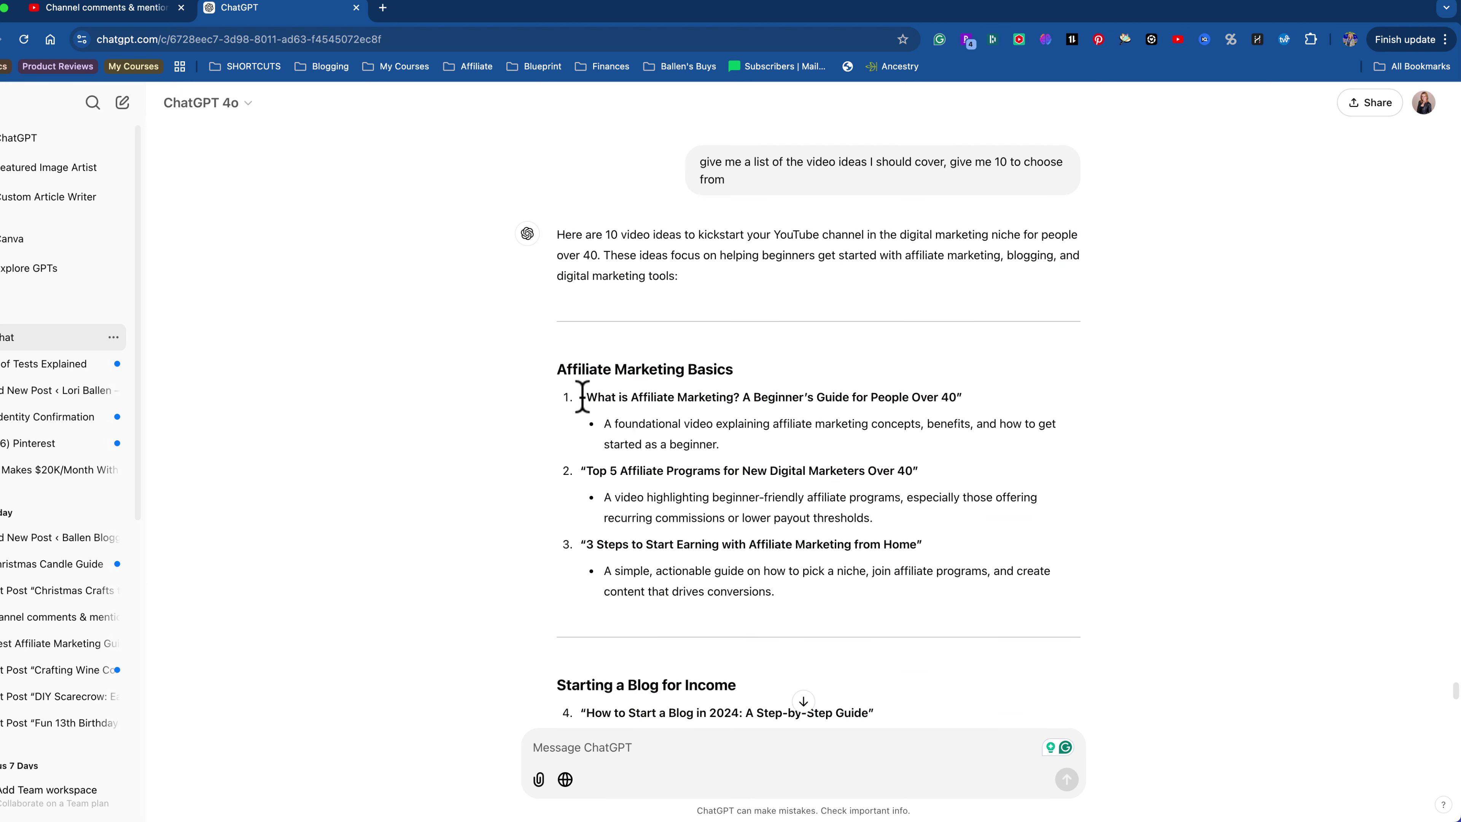
pyautogui.moveTo(586, 398); pyautogui.dragTo(957, 397)
pyautogui.press('super+c')
pyautogui.click(662, 744)
# Request a how-to outline for 'What is Affiliate Marketing? A Beginner's Guide for People Over 40'.
pyautogui.write('gi')
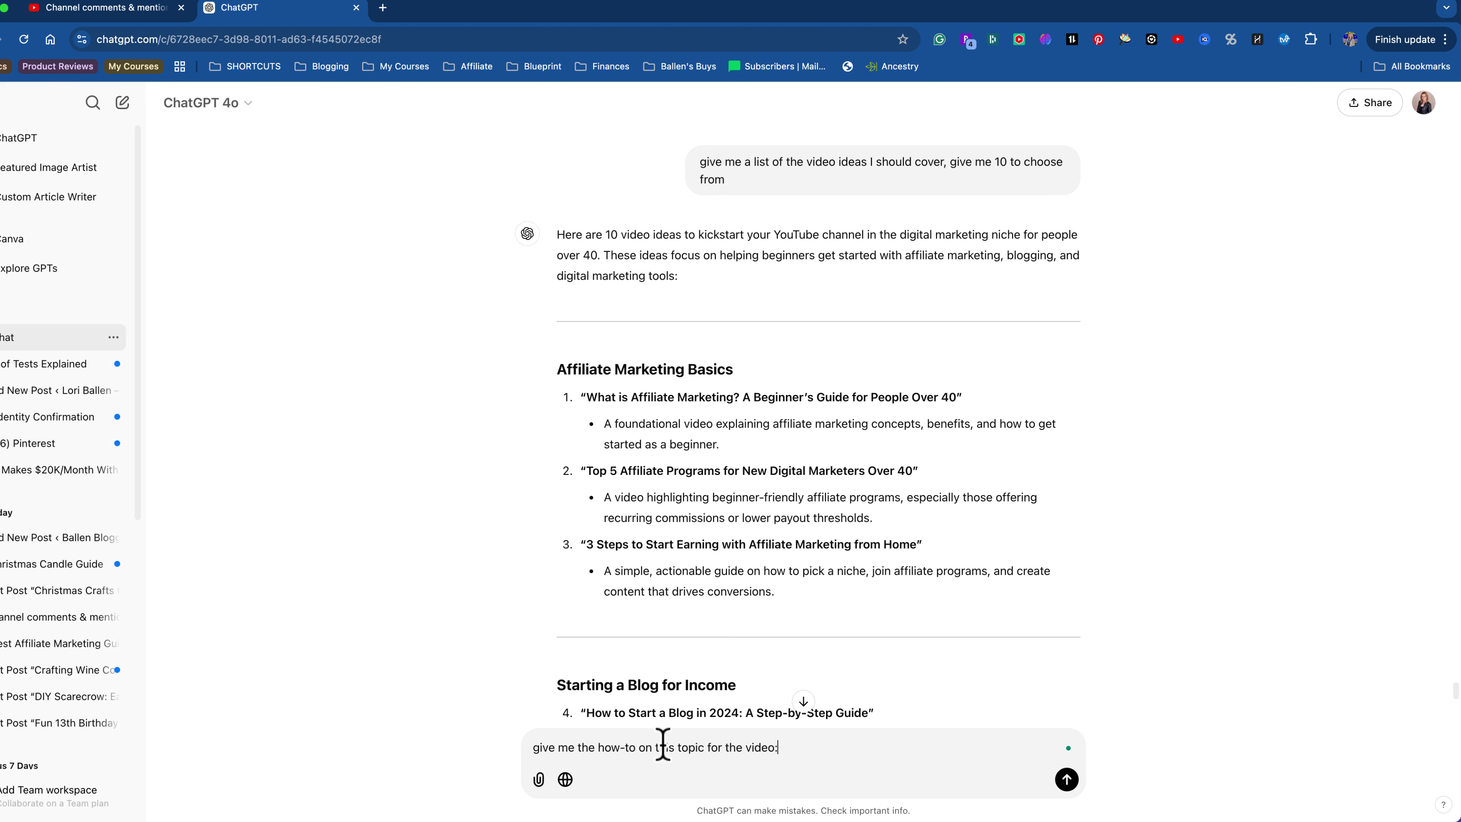
pyautogui.press('super+v')
pyautogui.press('Return')
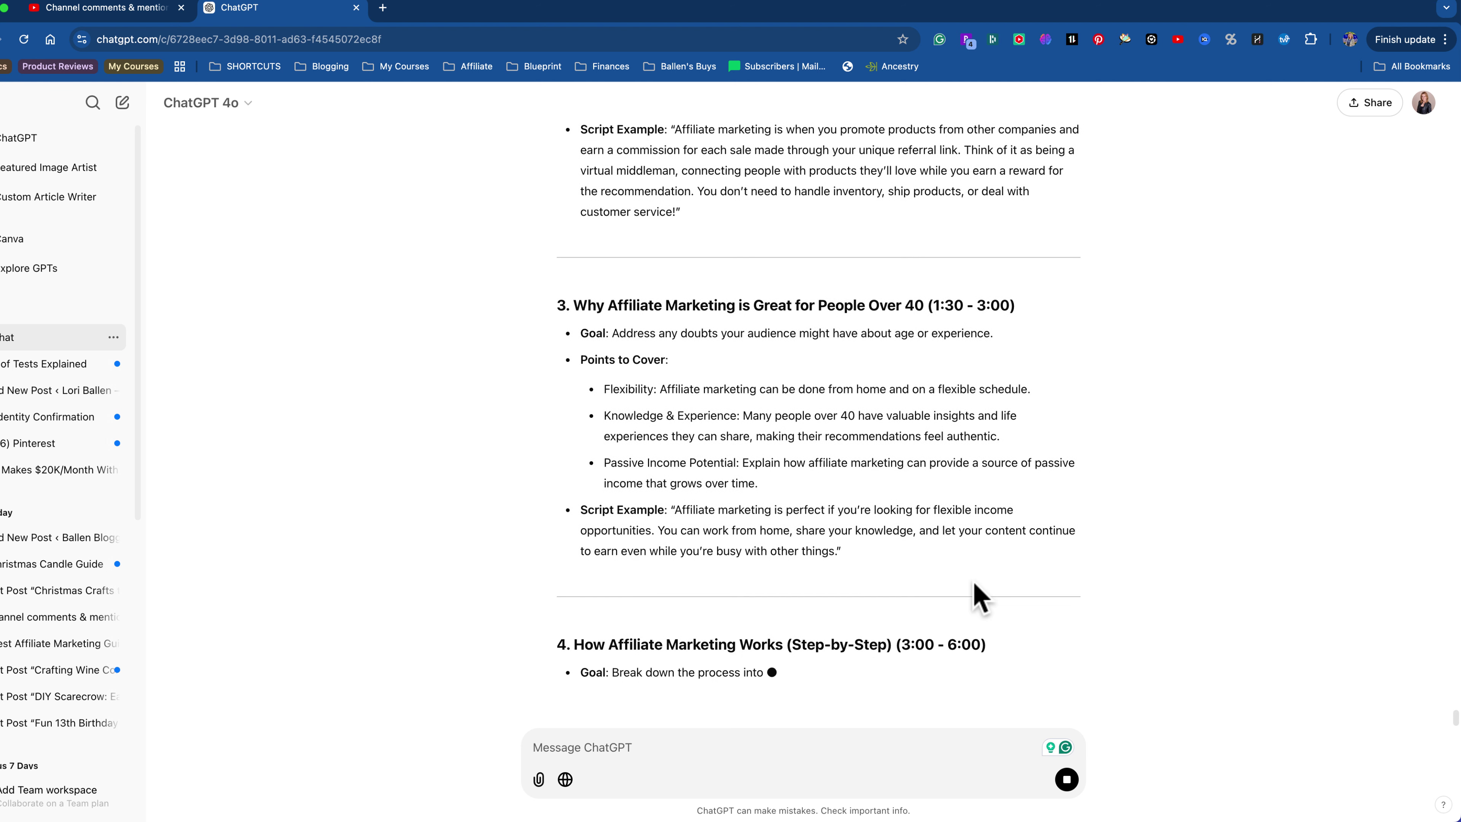
# Halt the script reply and request bullet-point talking points instead, reading through to the Call to Action.
pyautogui.click(1065, 781)
pyautogui.write('instead of a script, just give me the bullet point talking points')
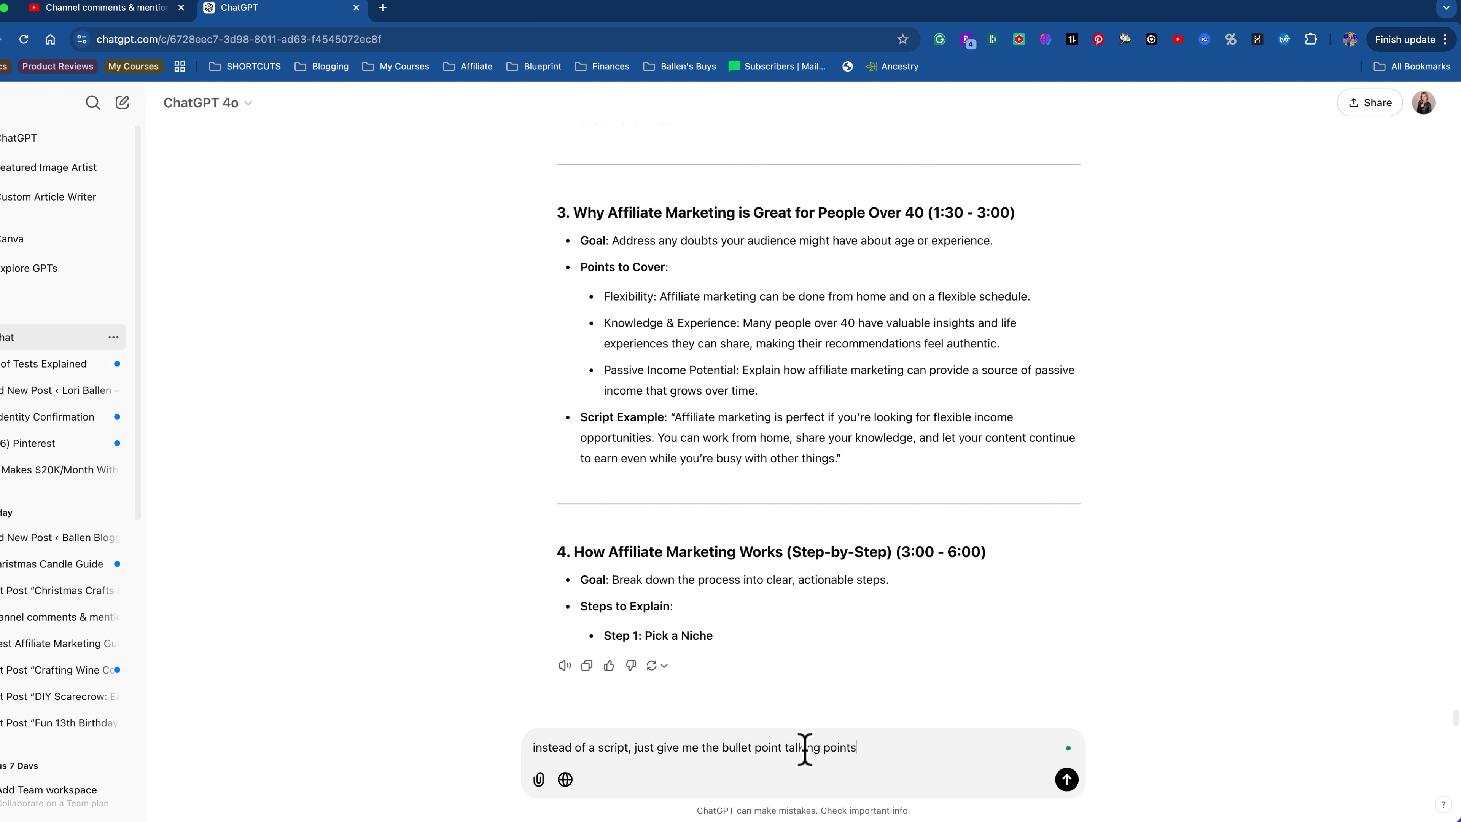
pyautogui.press('Return')
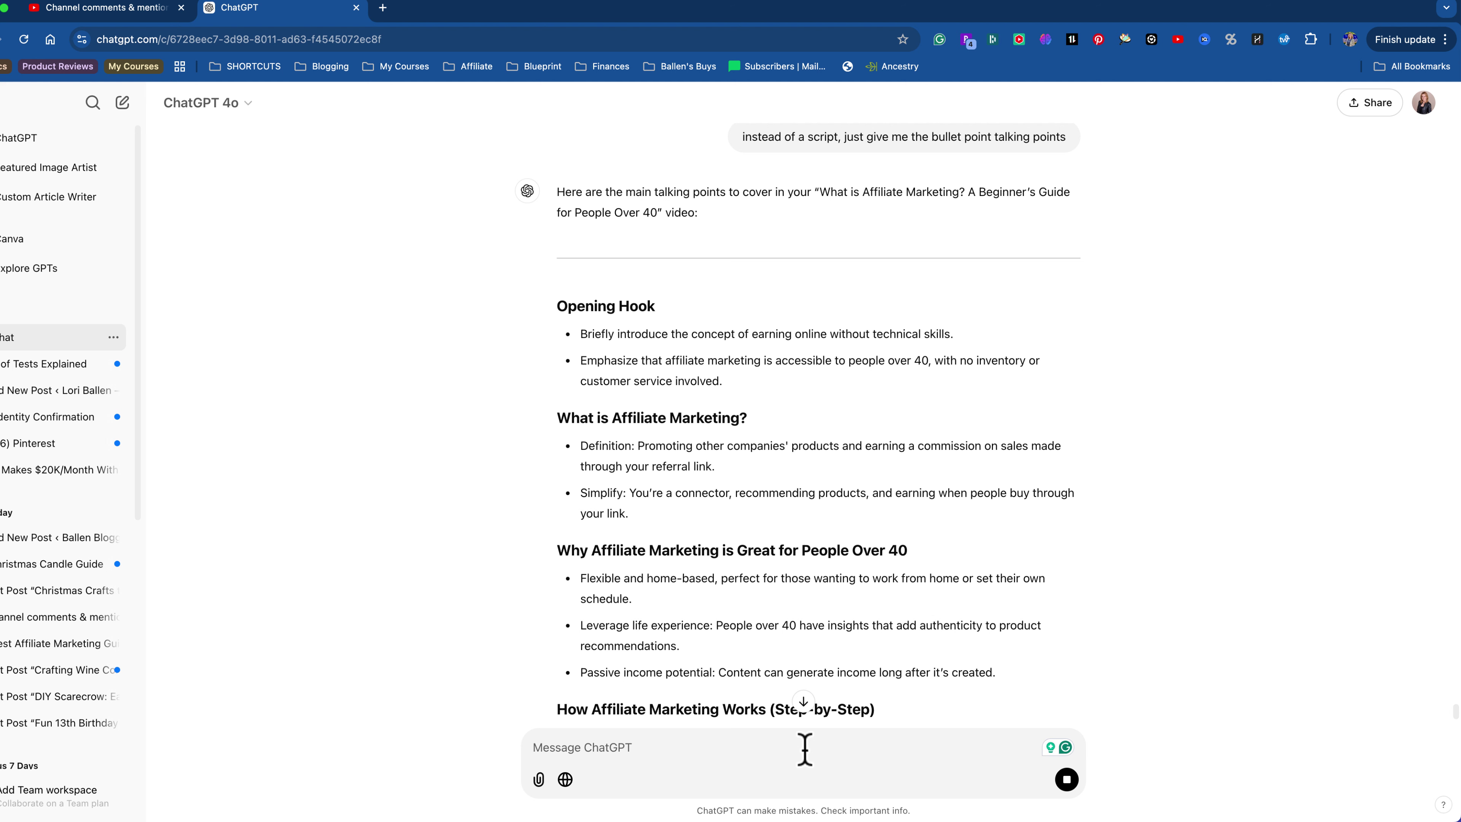
pyautogui.scroll(-3, 851, 671)
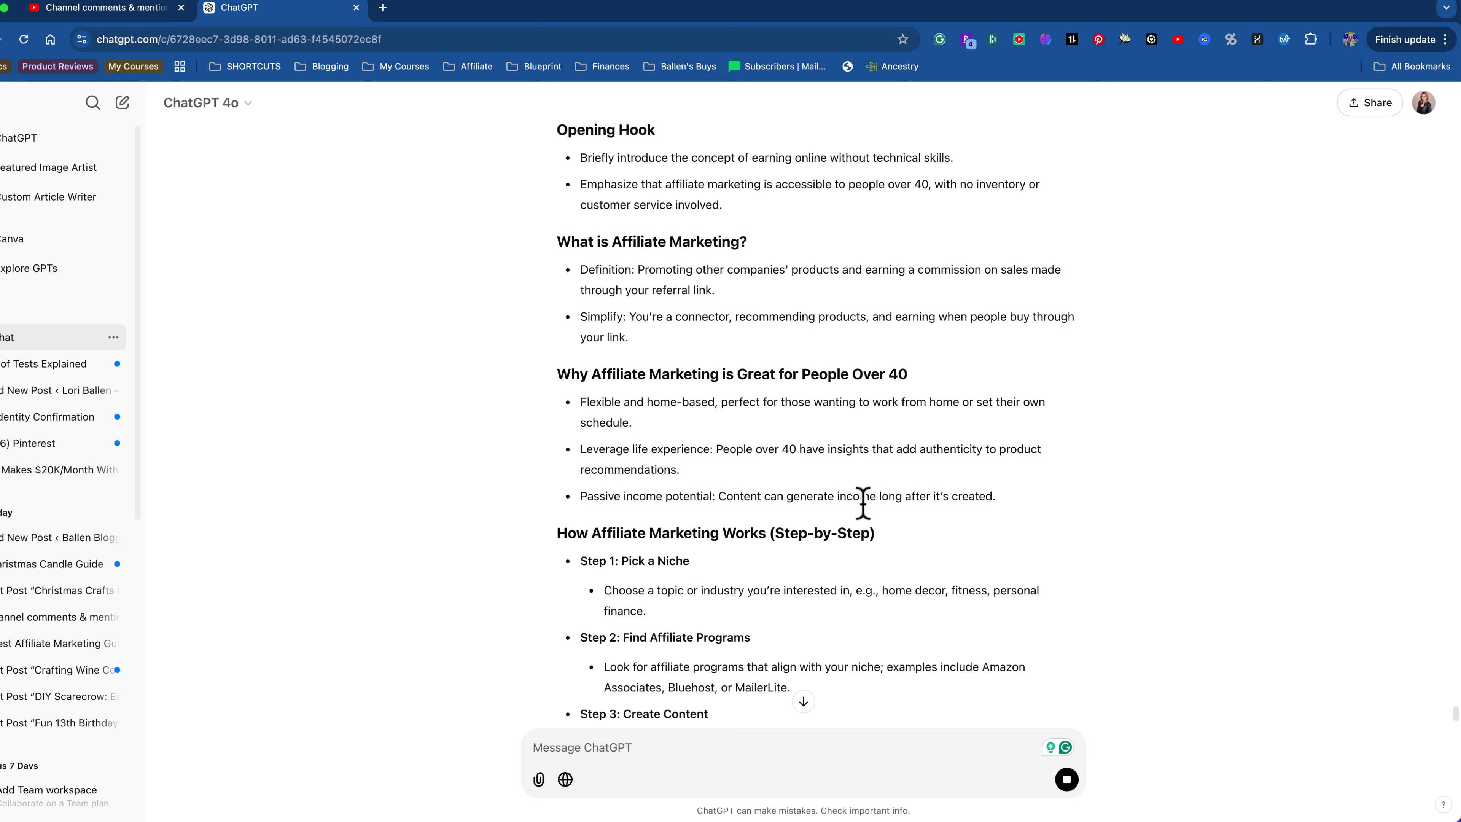
pyautogui.scroll(-5, 815, 391)
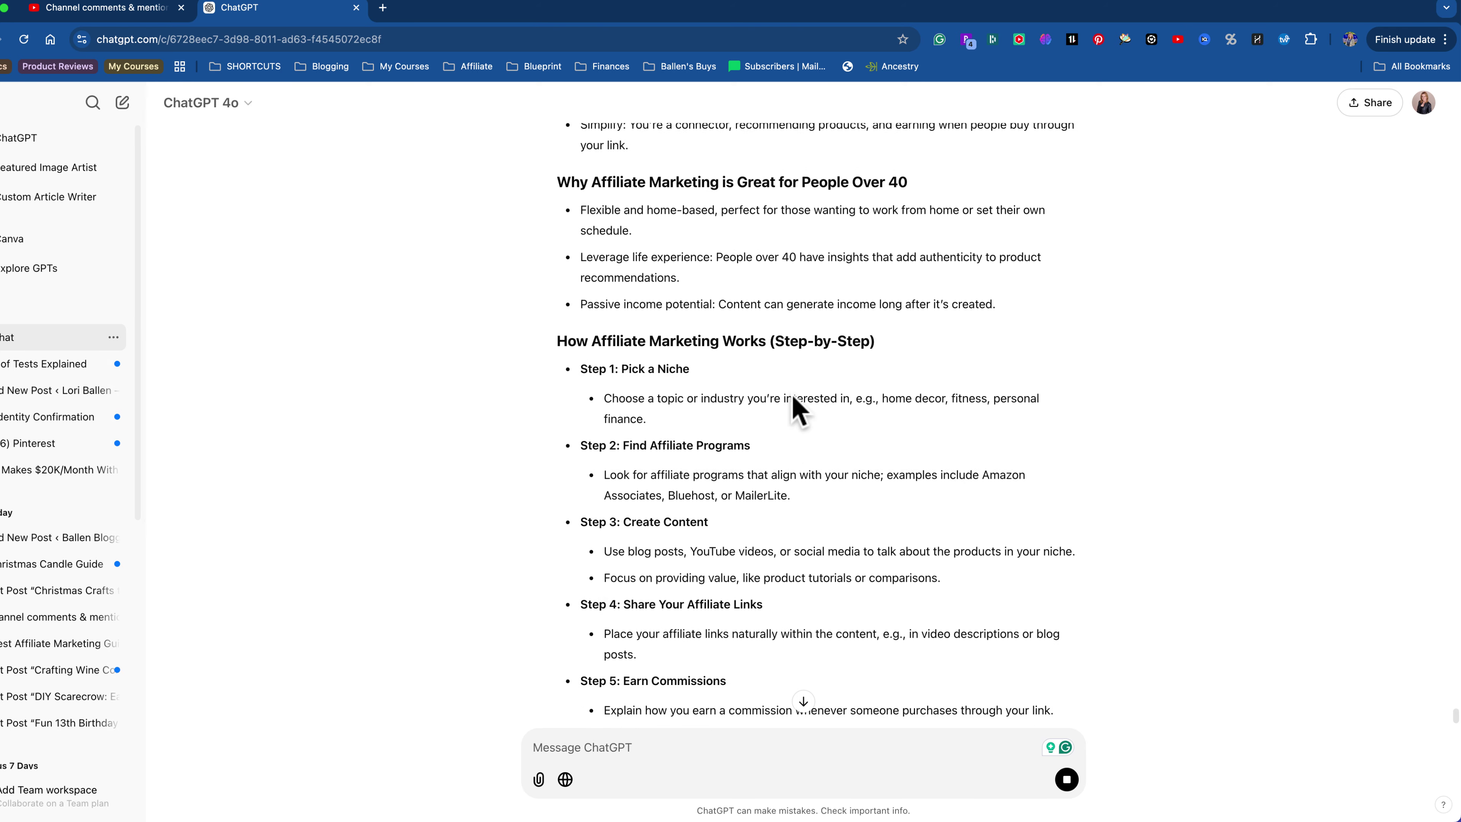
pyautogui.scroll(-2, 724, 389)
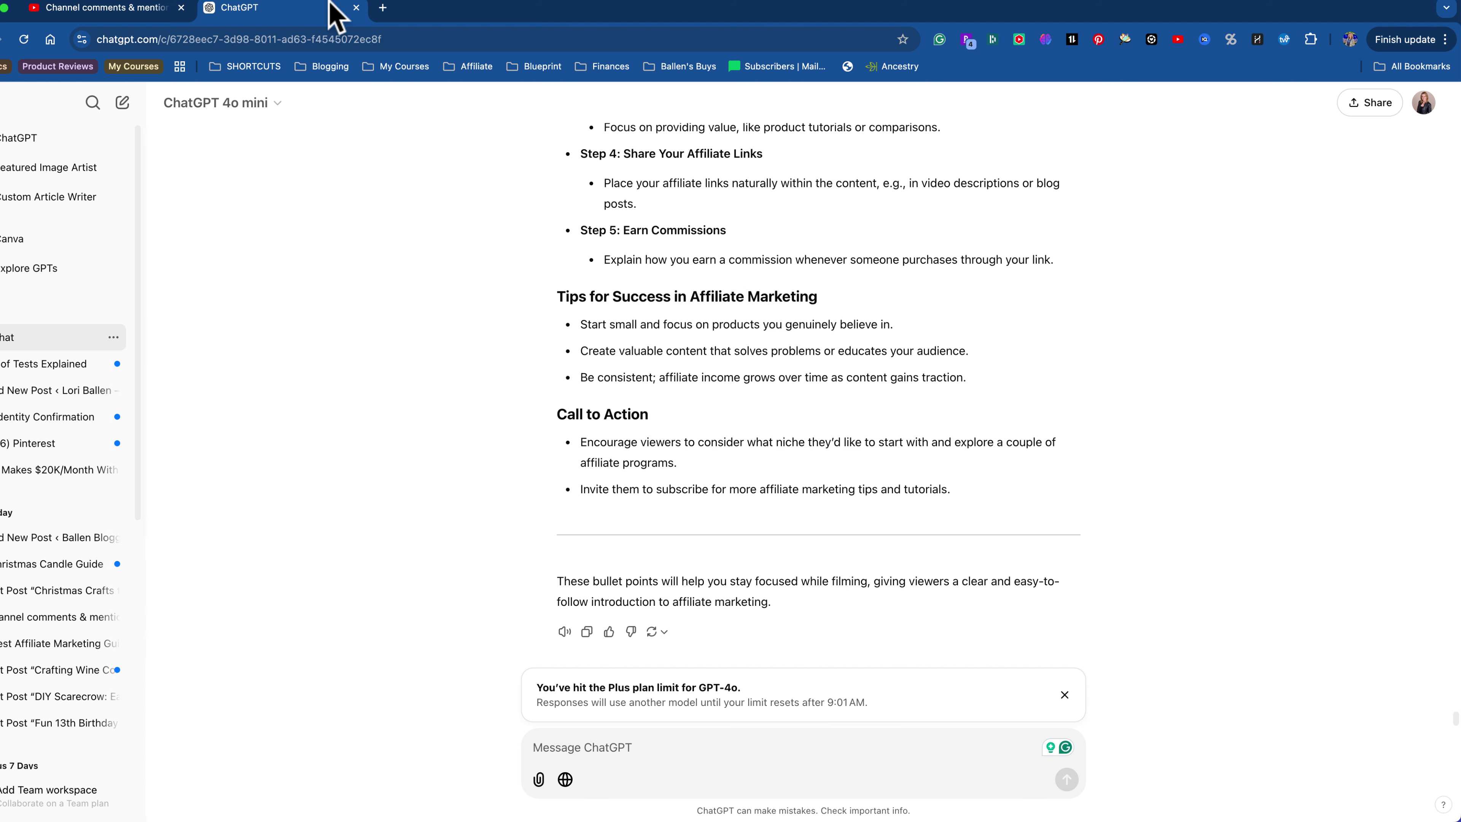
pyautogui.click(253, 104)
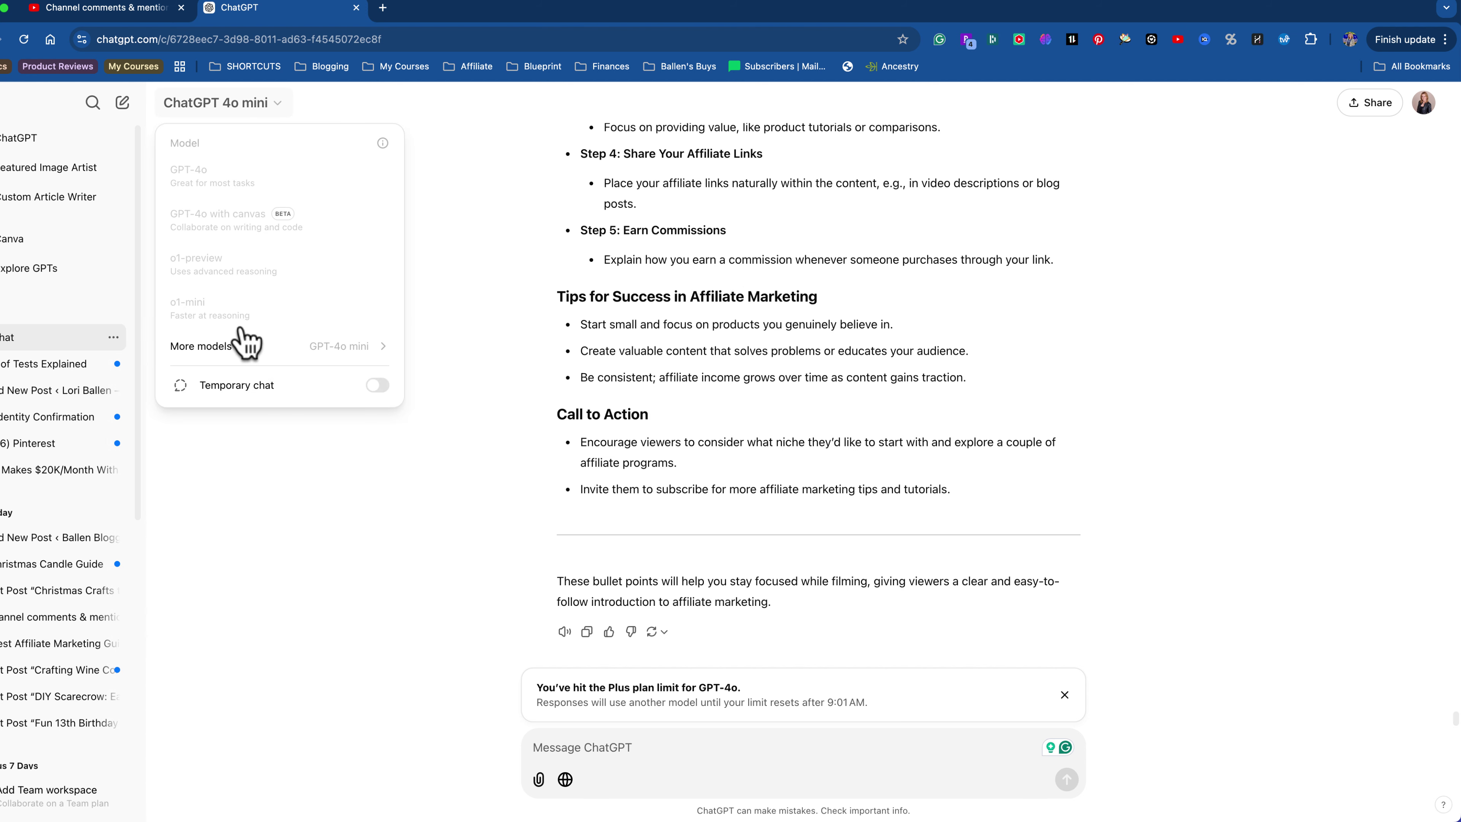
pyautogui.click(313, 509)
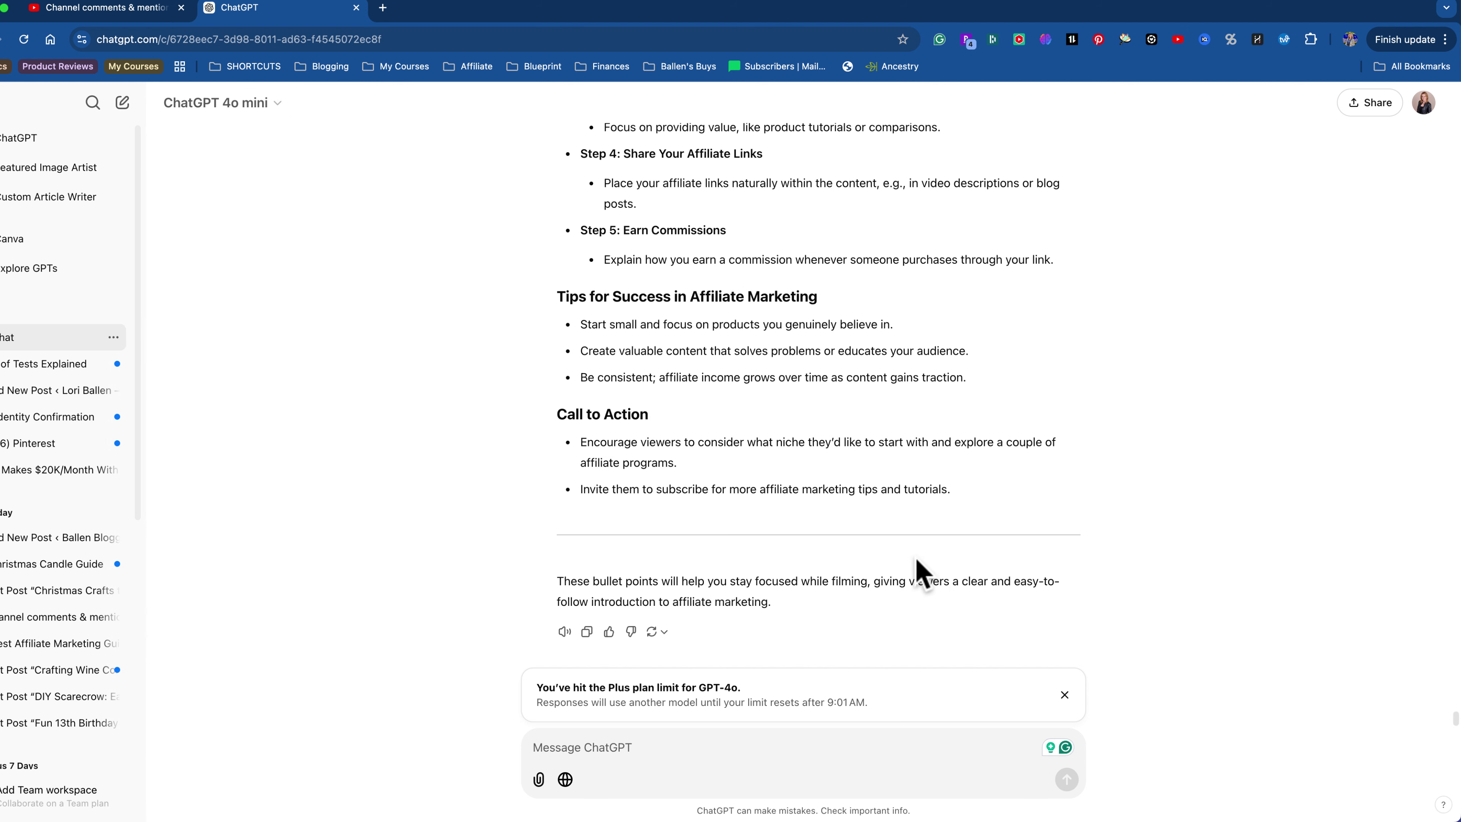
pyautogui.scroll(20, 921, 576)
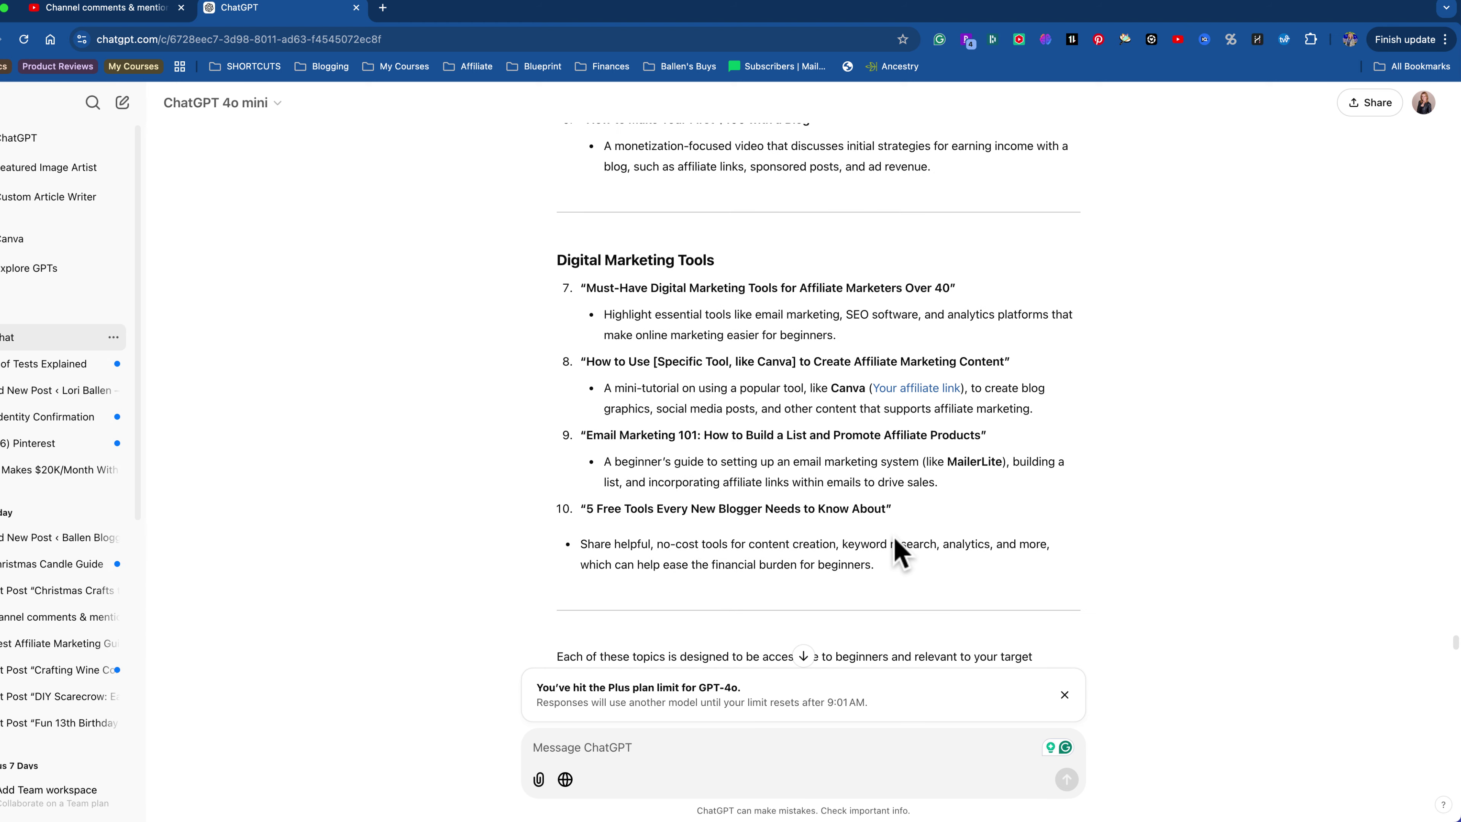
pyautogui.scroll(5, 897, 547)
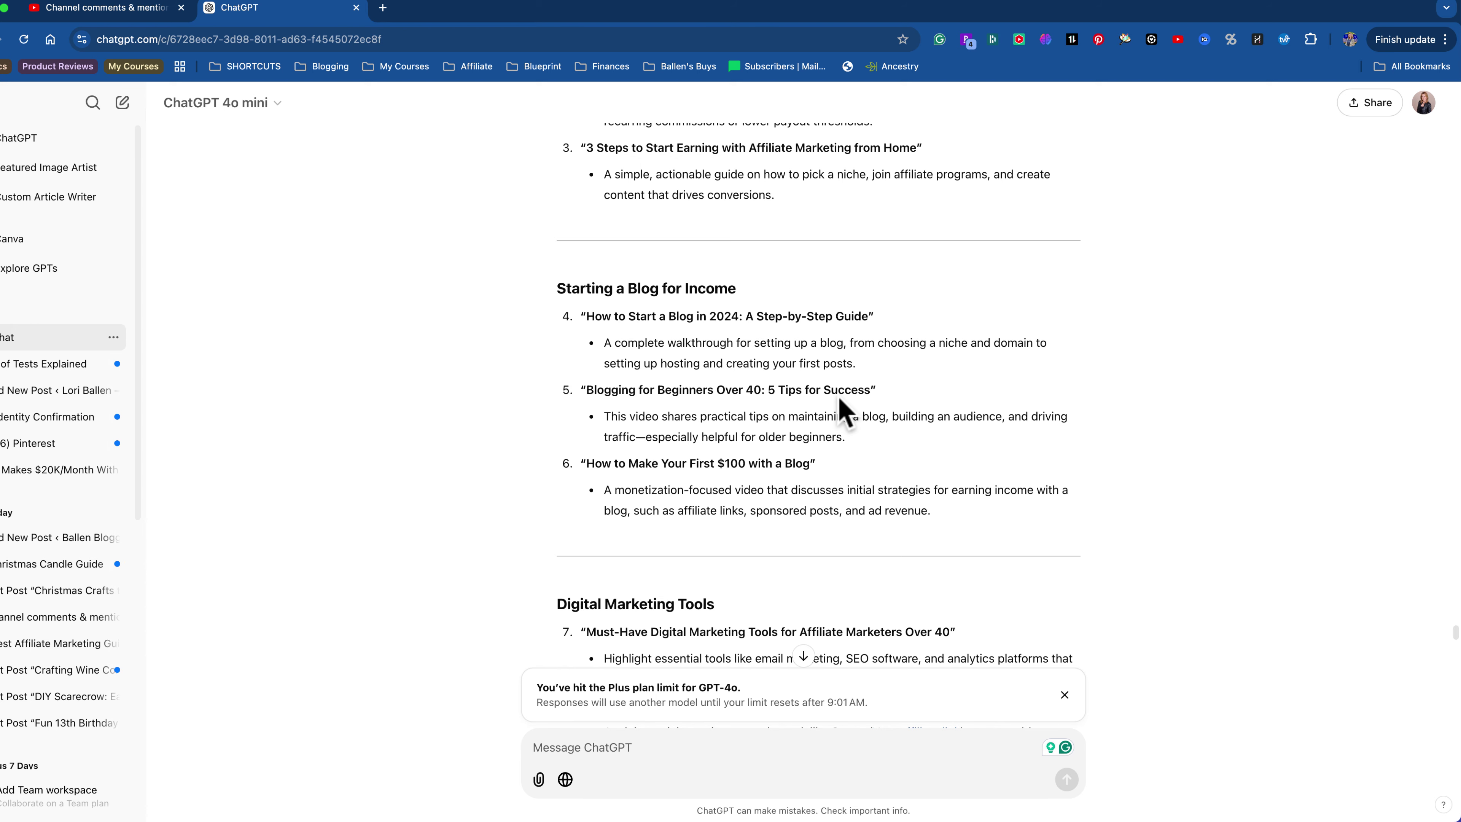
pyautogui.scroll(-20, 788, 501)
pyautogui.scroll(10, 788, 506)
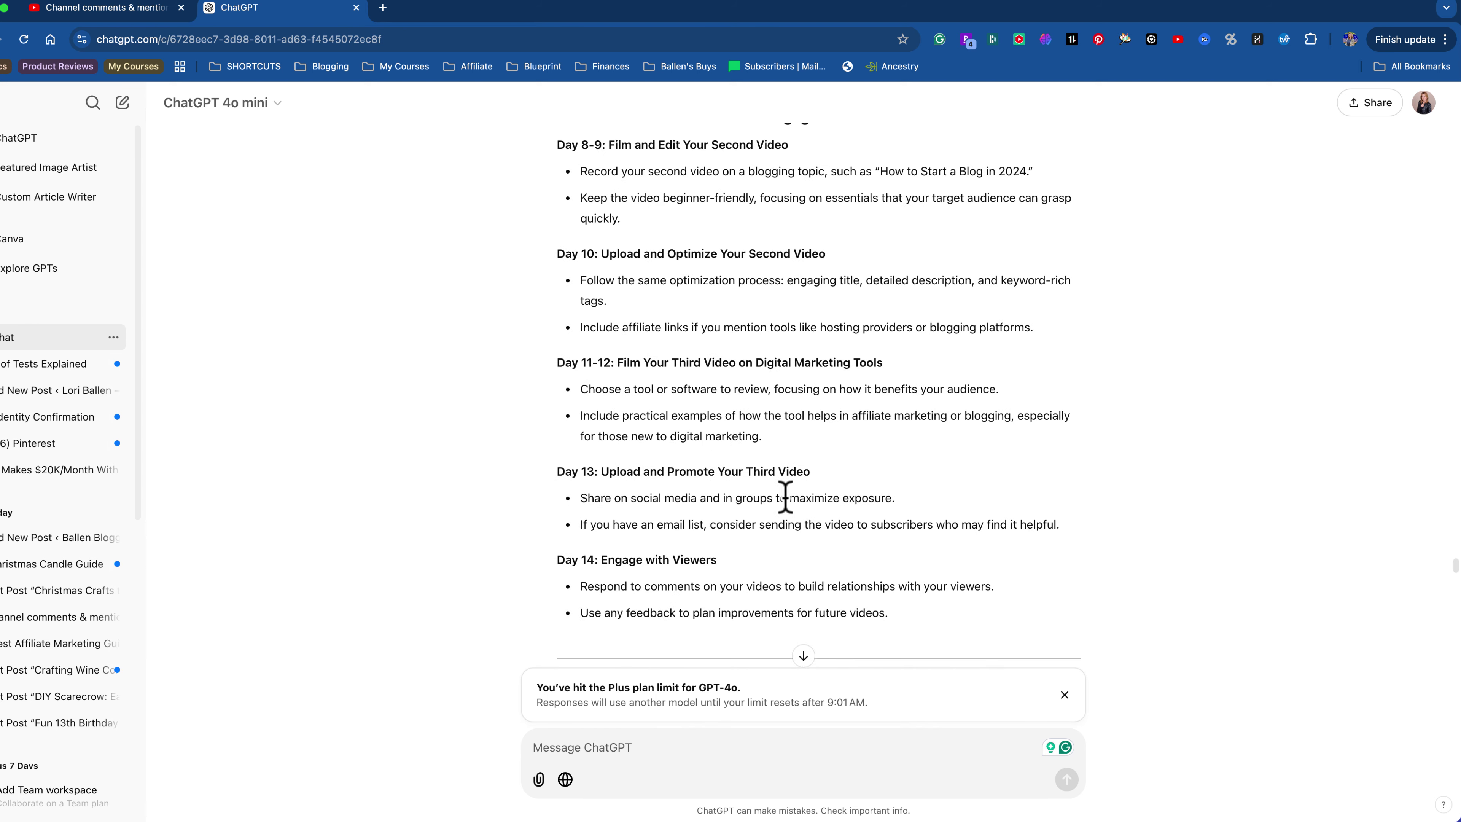
pyautogui.scroll(6, 786, 498)
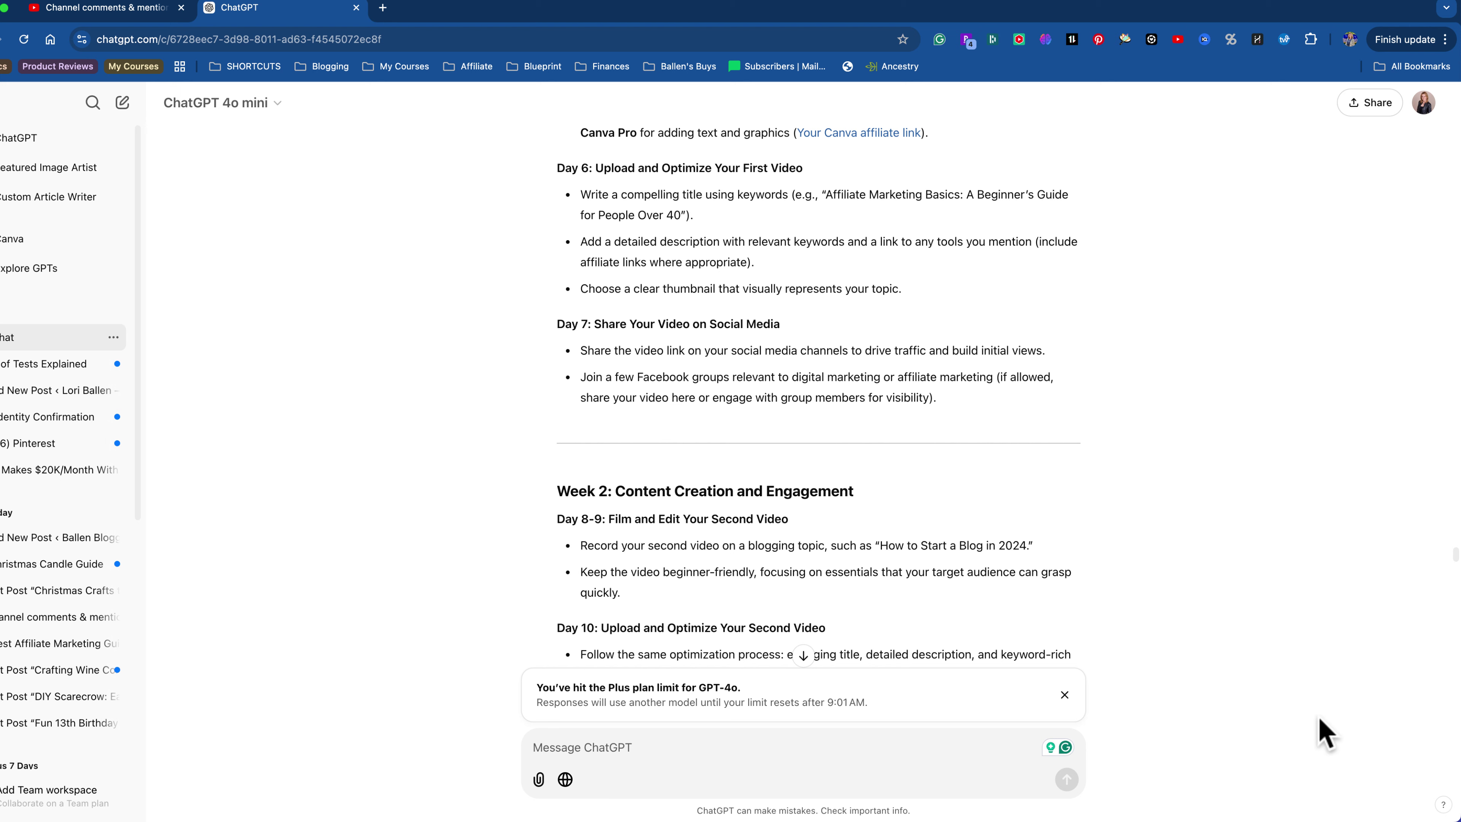